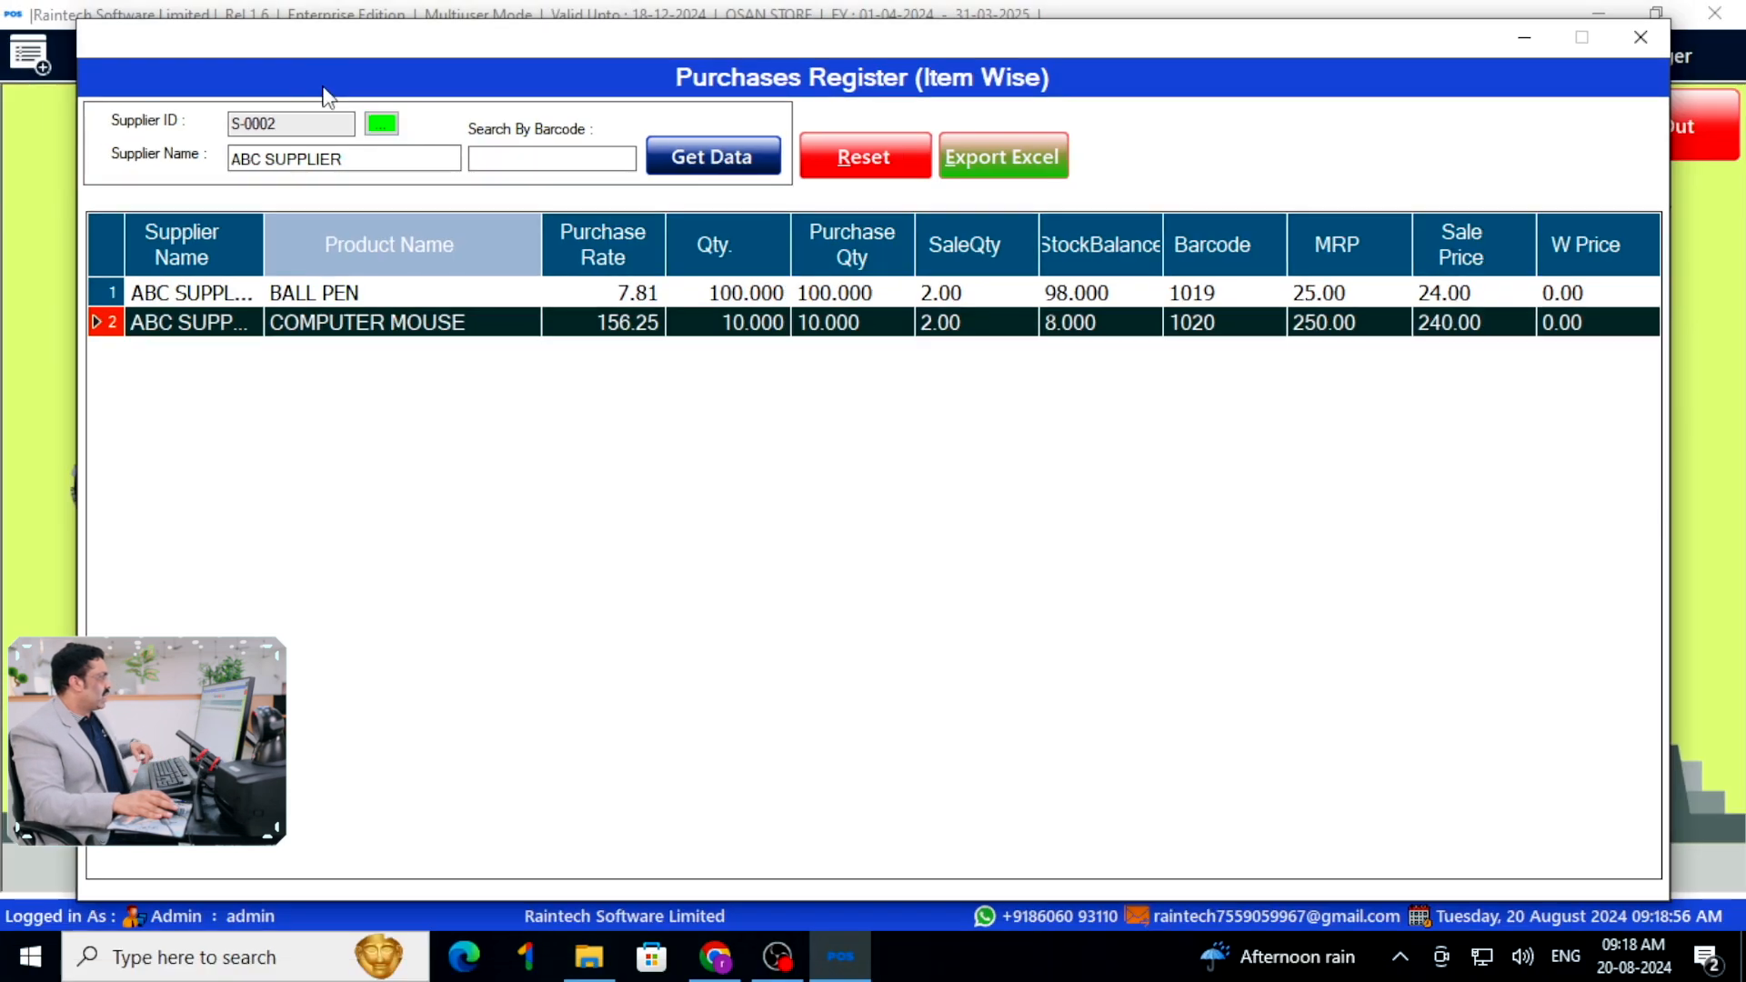
Load the item-wise purchases register for the supplier DIGITAL.
{"action": "left_click", "coordinate": [379, 124]}
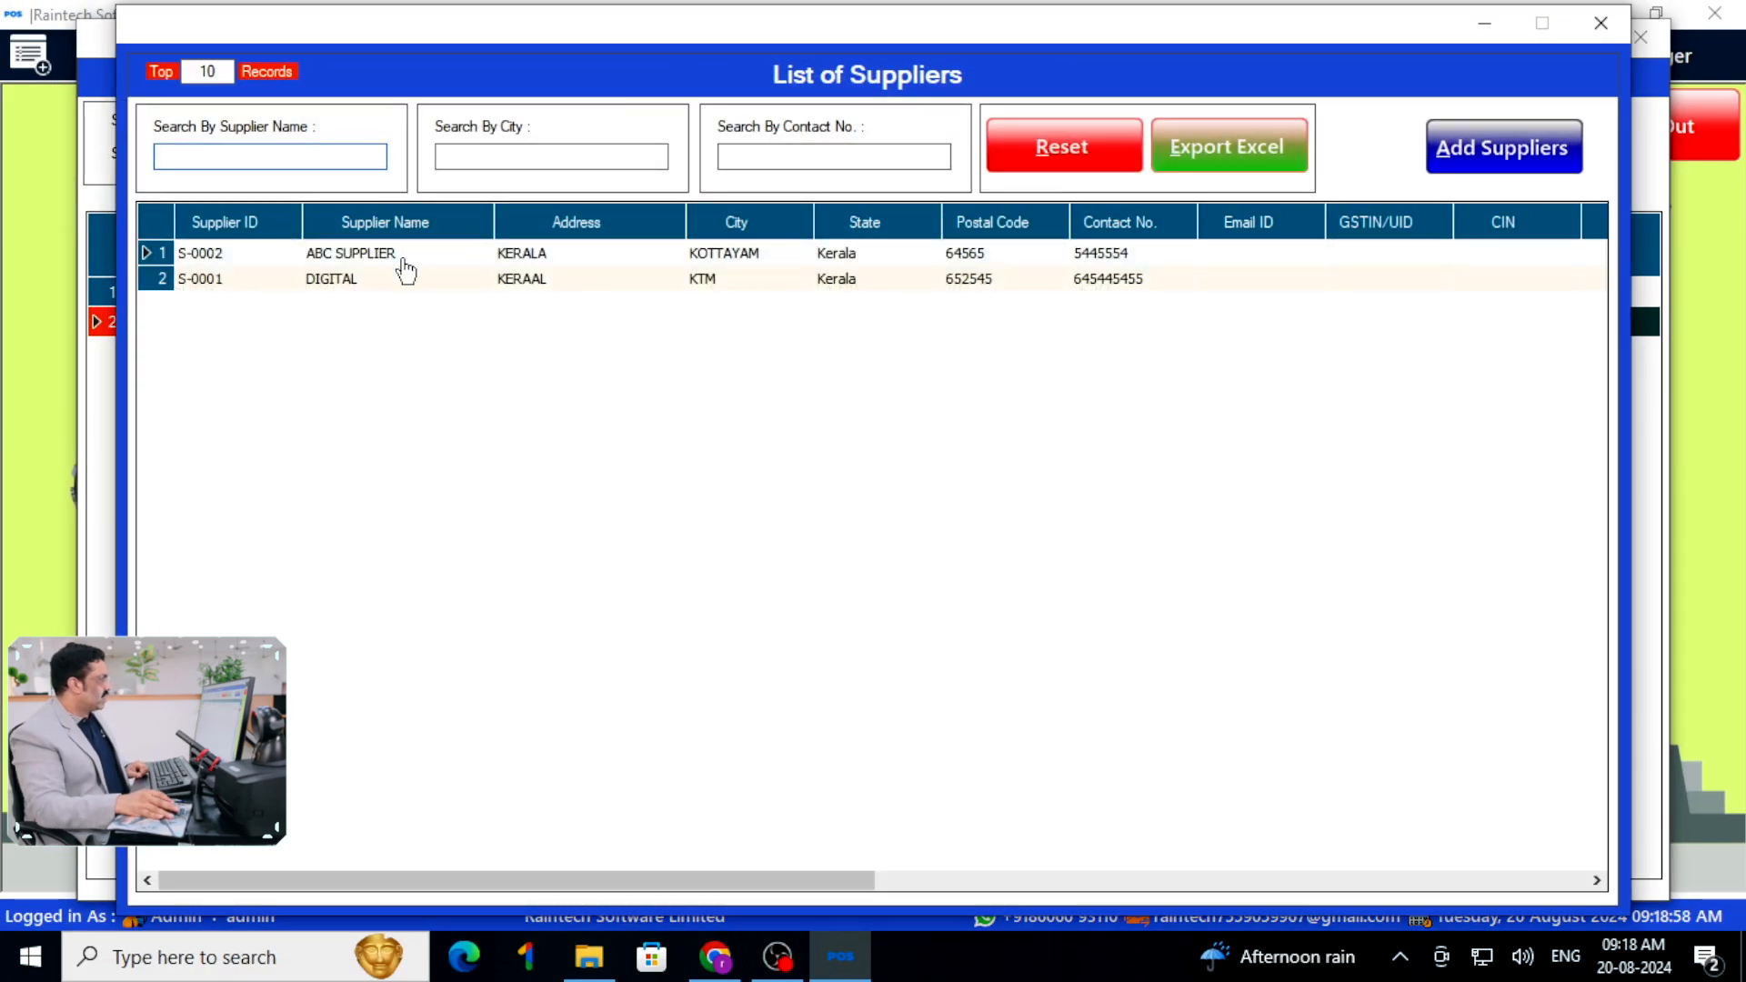
{"action": "double_click", "coordinate": [350, 278]}
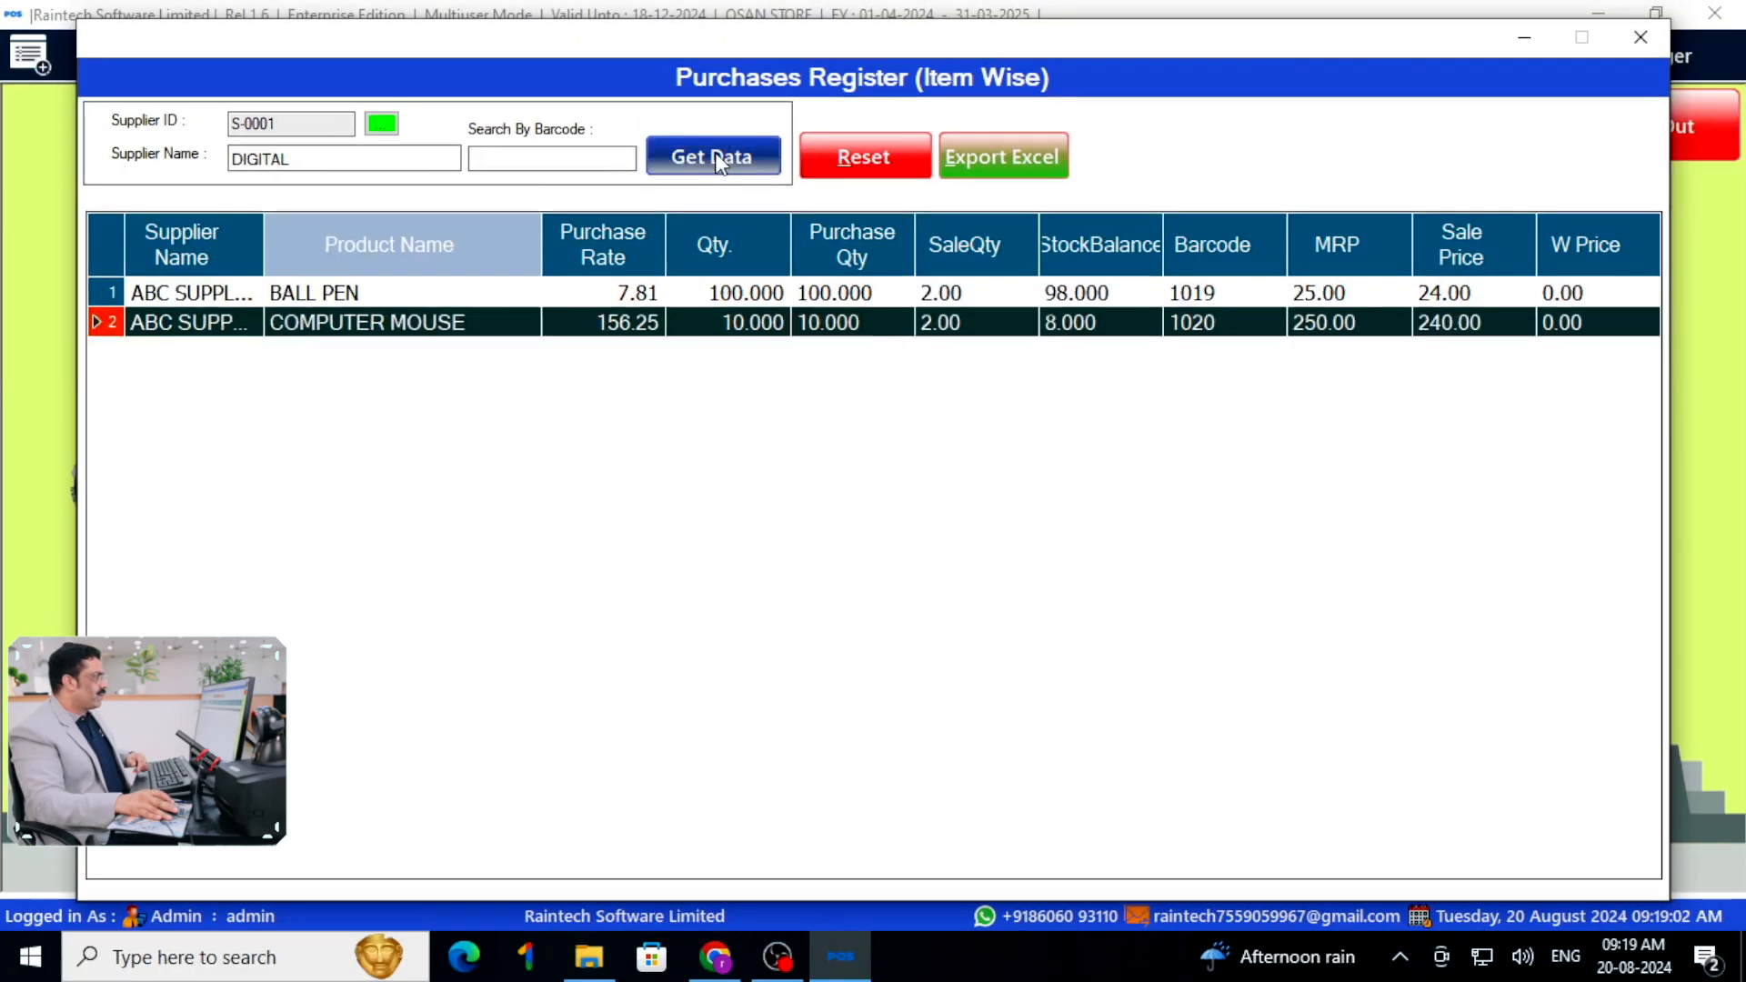
{"action": "left_click", "coordinate": [711, 169]}
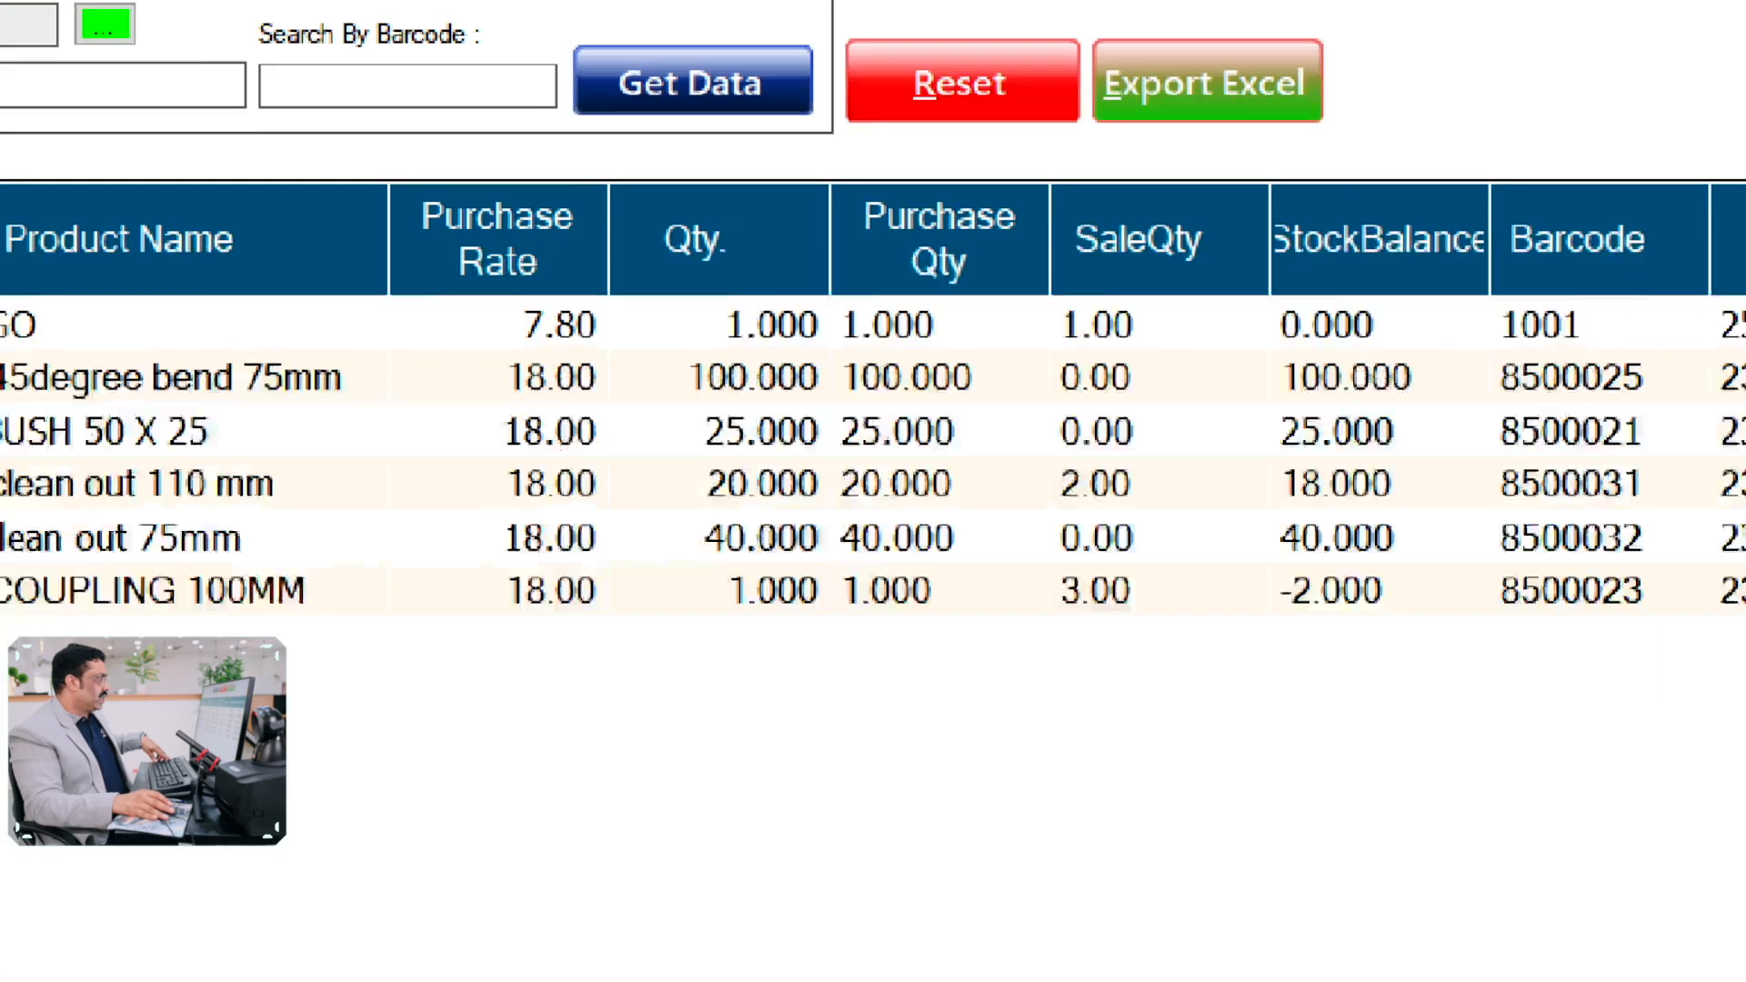
Compare the purchase quantity, sale quantity and stock balance of DIGITAL's items, especially MANGO and PPR clean out 110 mm, and examine their barcodes and prices.
{"action": "mouse_move", "coordinate": [703, 229]}
{"action": "left_mouse_down"}
{"action": "mouse_move", "coordinate": [818, 577]}
{"action": "mouse_move", "coordinate": [818, 701]}
{"action": "mouse_move", "coordinate": [837, 723]}
{"action": "left_mouse_up"}
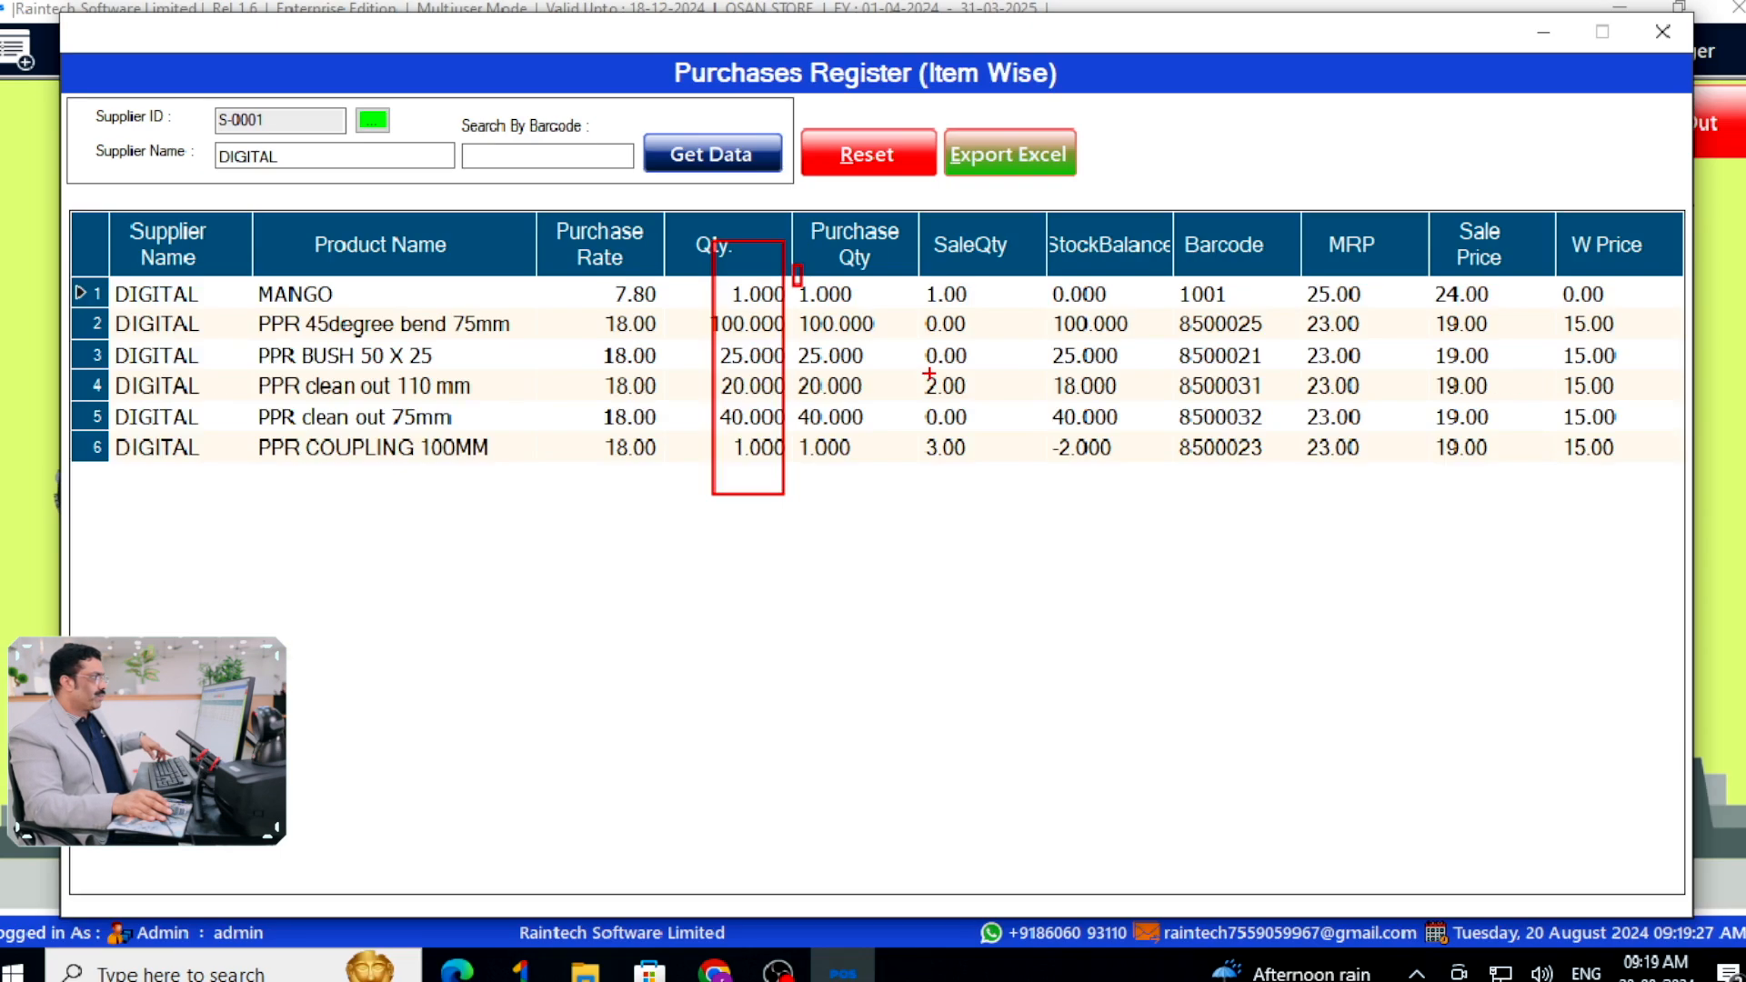
{"action": "key", "text": "Escape"}
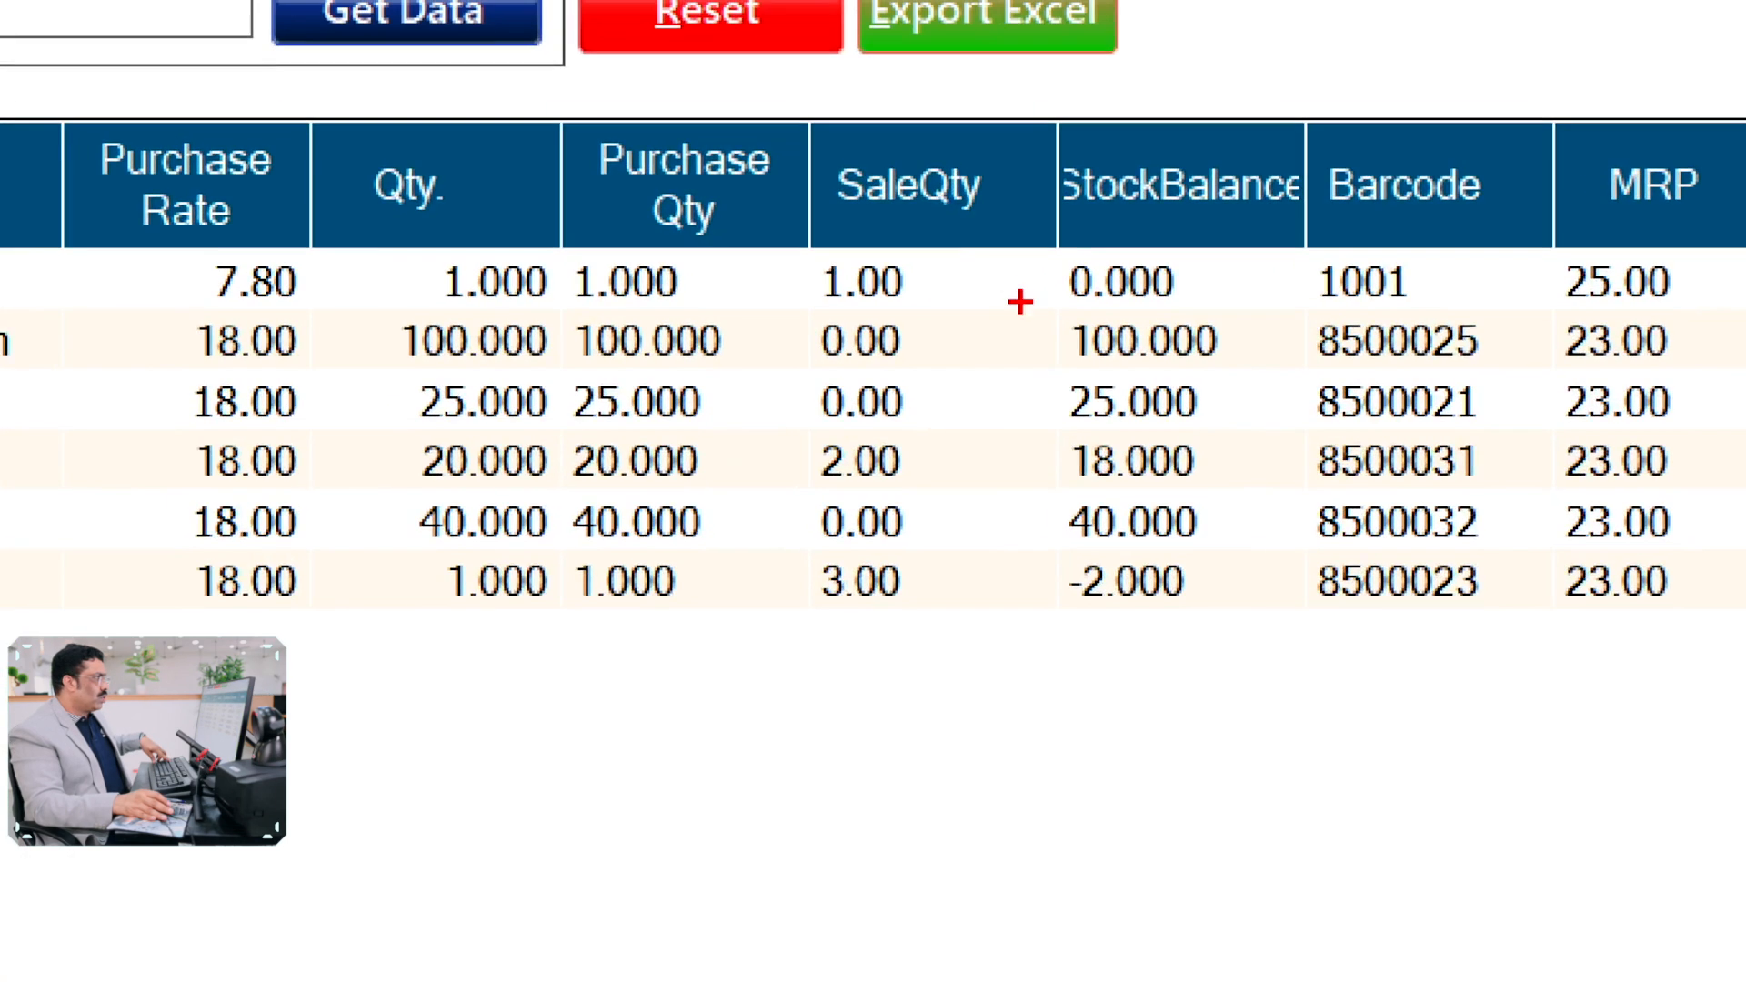
{"action": "left_click_drag", "start_coordinate": [812, 199], "coordinate": [989, 593]}
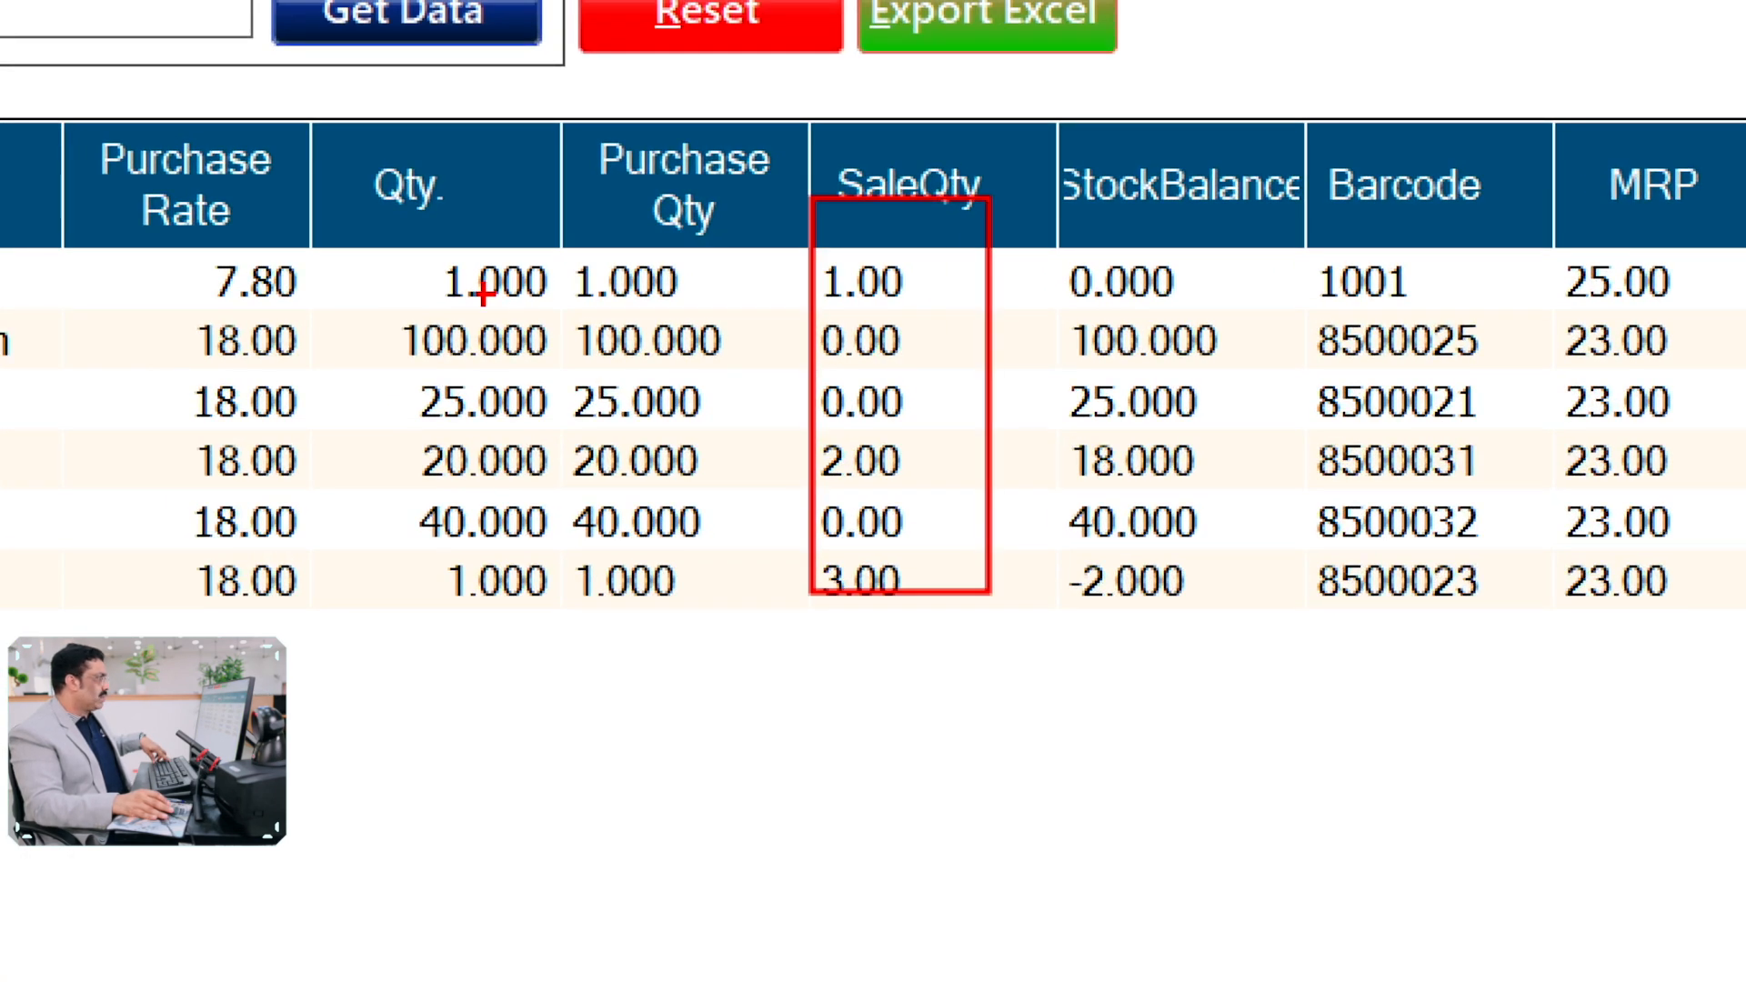
{"action": "mouse_move", "coordinate": [582, 275]}
{"action": "left_mouse_down"}
{"action": "mouse_move", "coordinate": [678, 312]}
{"action": "mouse_move", "coordinate": [707, 303]}
{"action": "left_mouse_up"}
{"action": "left_click_drag", "start_coordinate": [819, 266], "coordinate": [906, 309]}
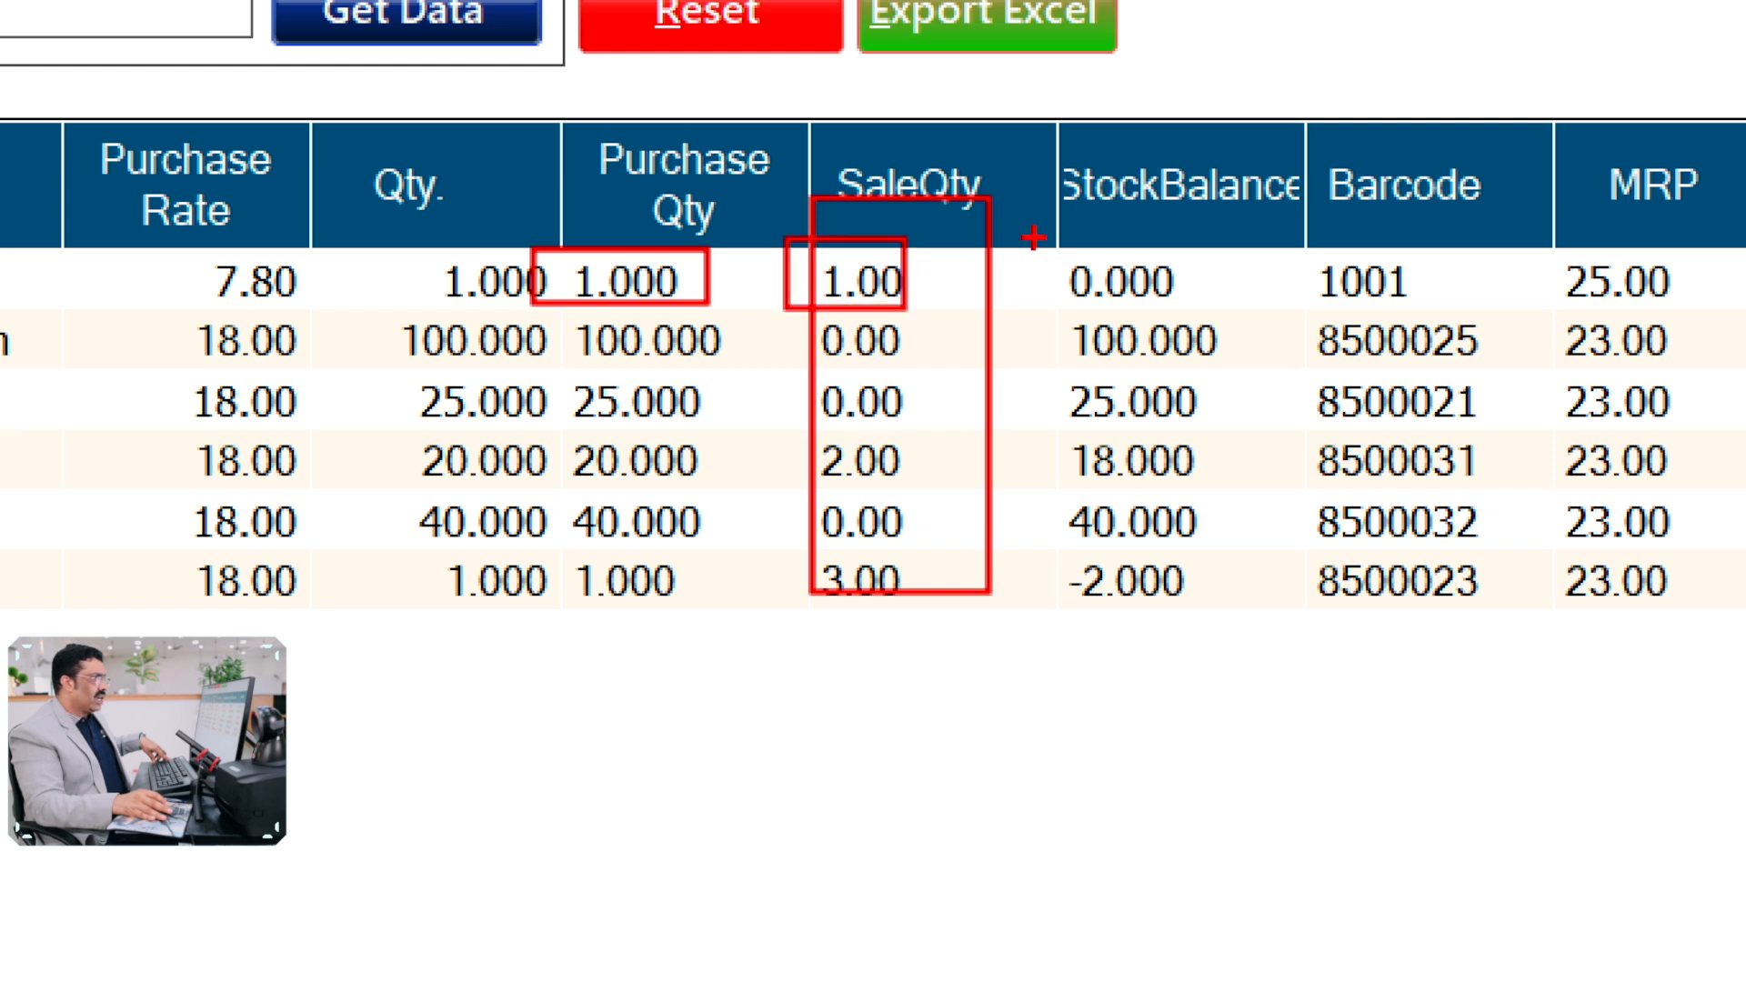
{"action": "mouse_move", "coordinate": [1048, 232]}
{"action": "left_mouse_down"}
{"action": "mouse_move", "coordinate": [1107, 309]}
{"action": "mouse_move", "coordinate": [1196, 315]}
{"action": "left_mouse_up"}
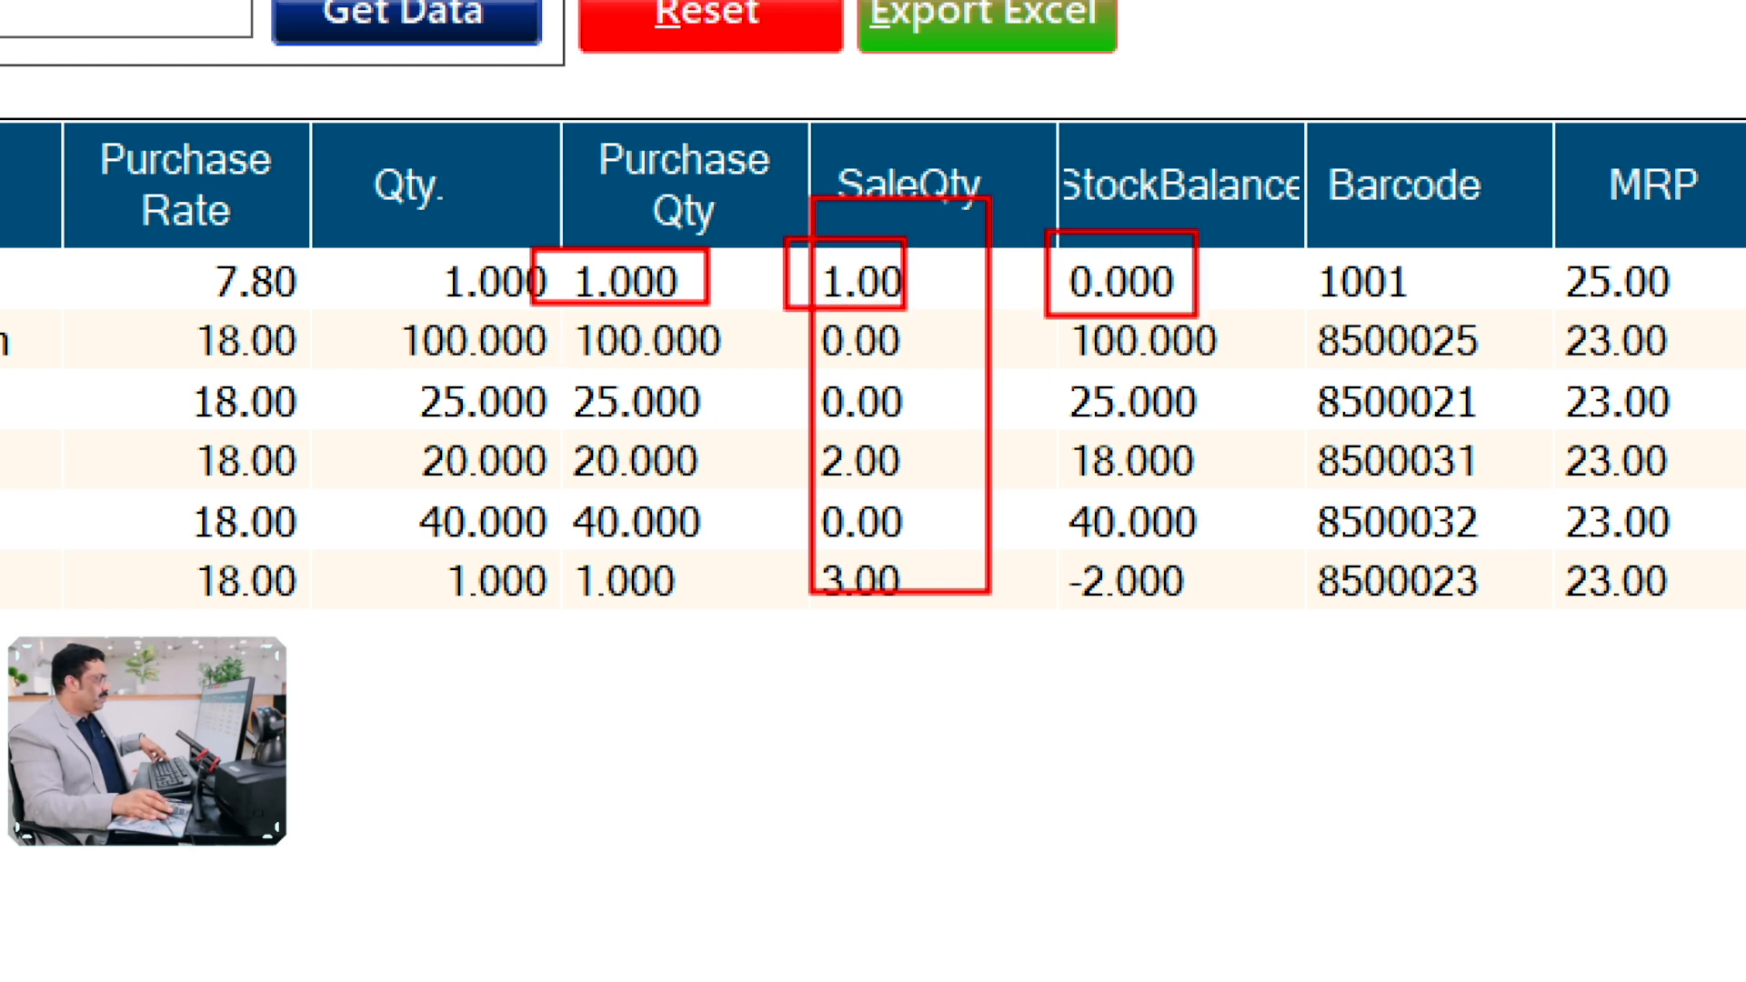
{"action": "left_click_drag", "start_coordinate": [594, 460], "coordinate": [722, 494]}
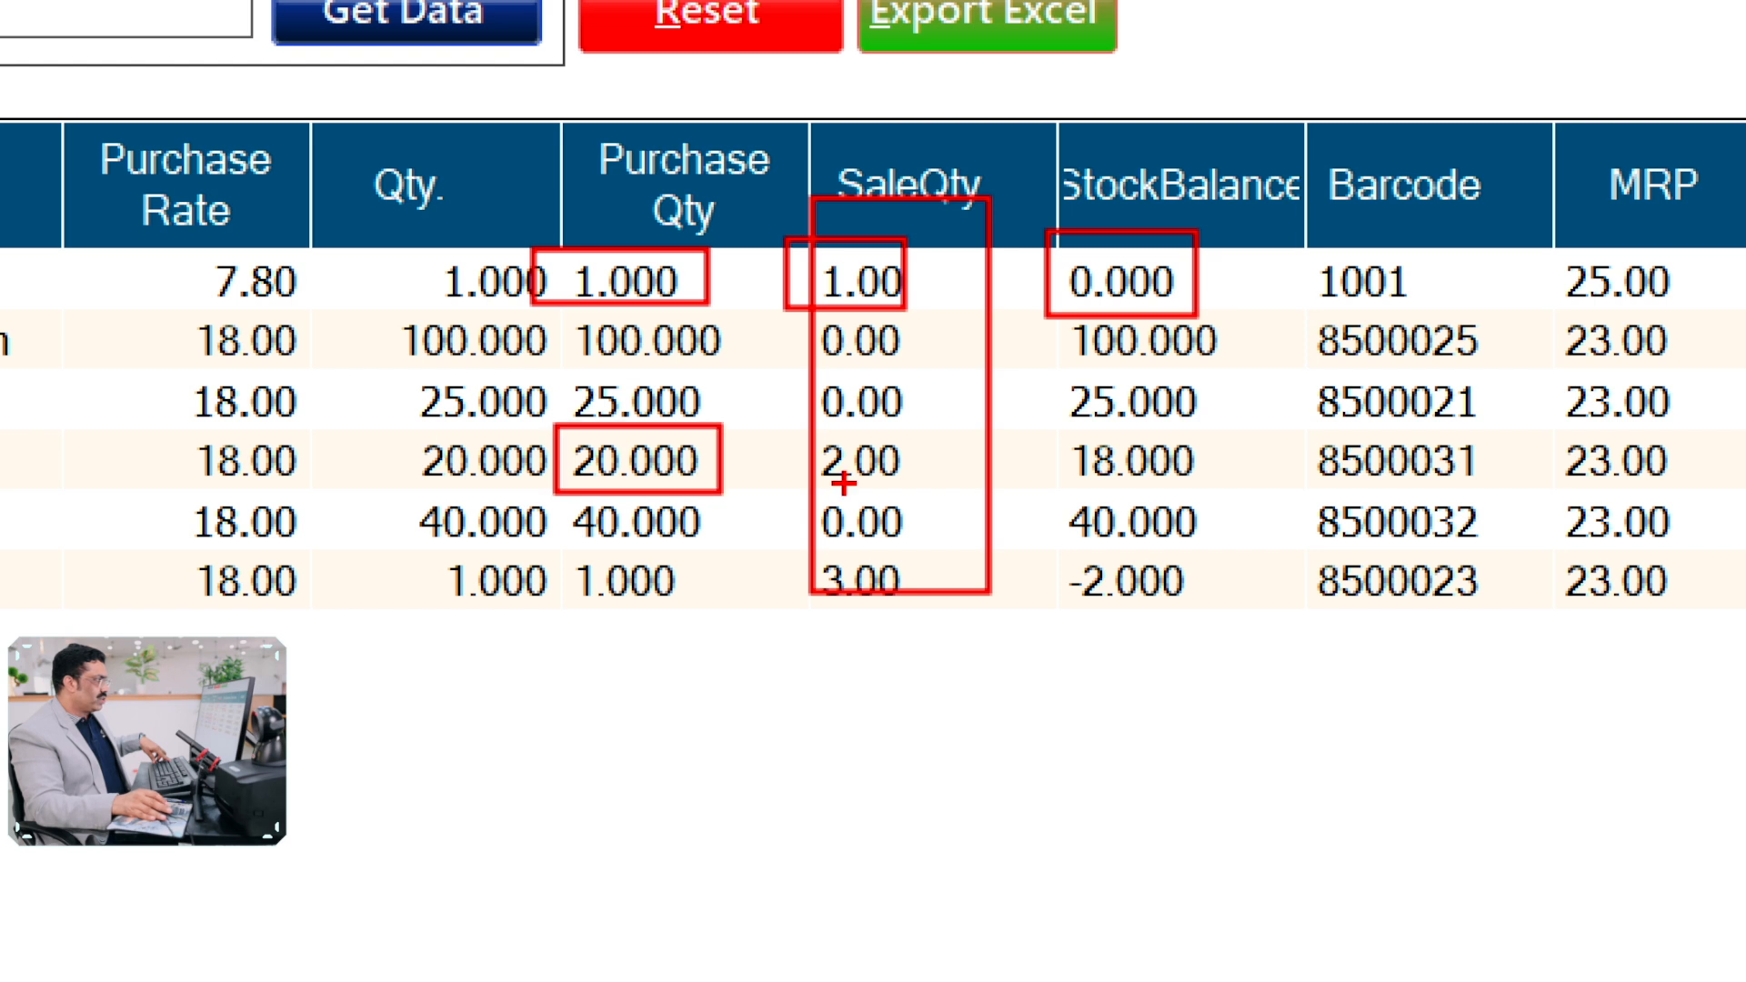
{"action": "mouse_move", "coordinate": [797, 427]}
{"action": "left_mouse_down"}
{"action": "mouse_move", "coordinate": [859, 482]}
{"action": "mouse_move", "coordinate": [946, 491]}
{"action": "left_mouse_up"}
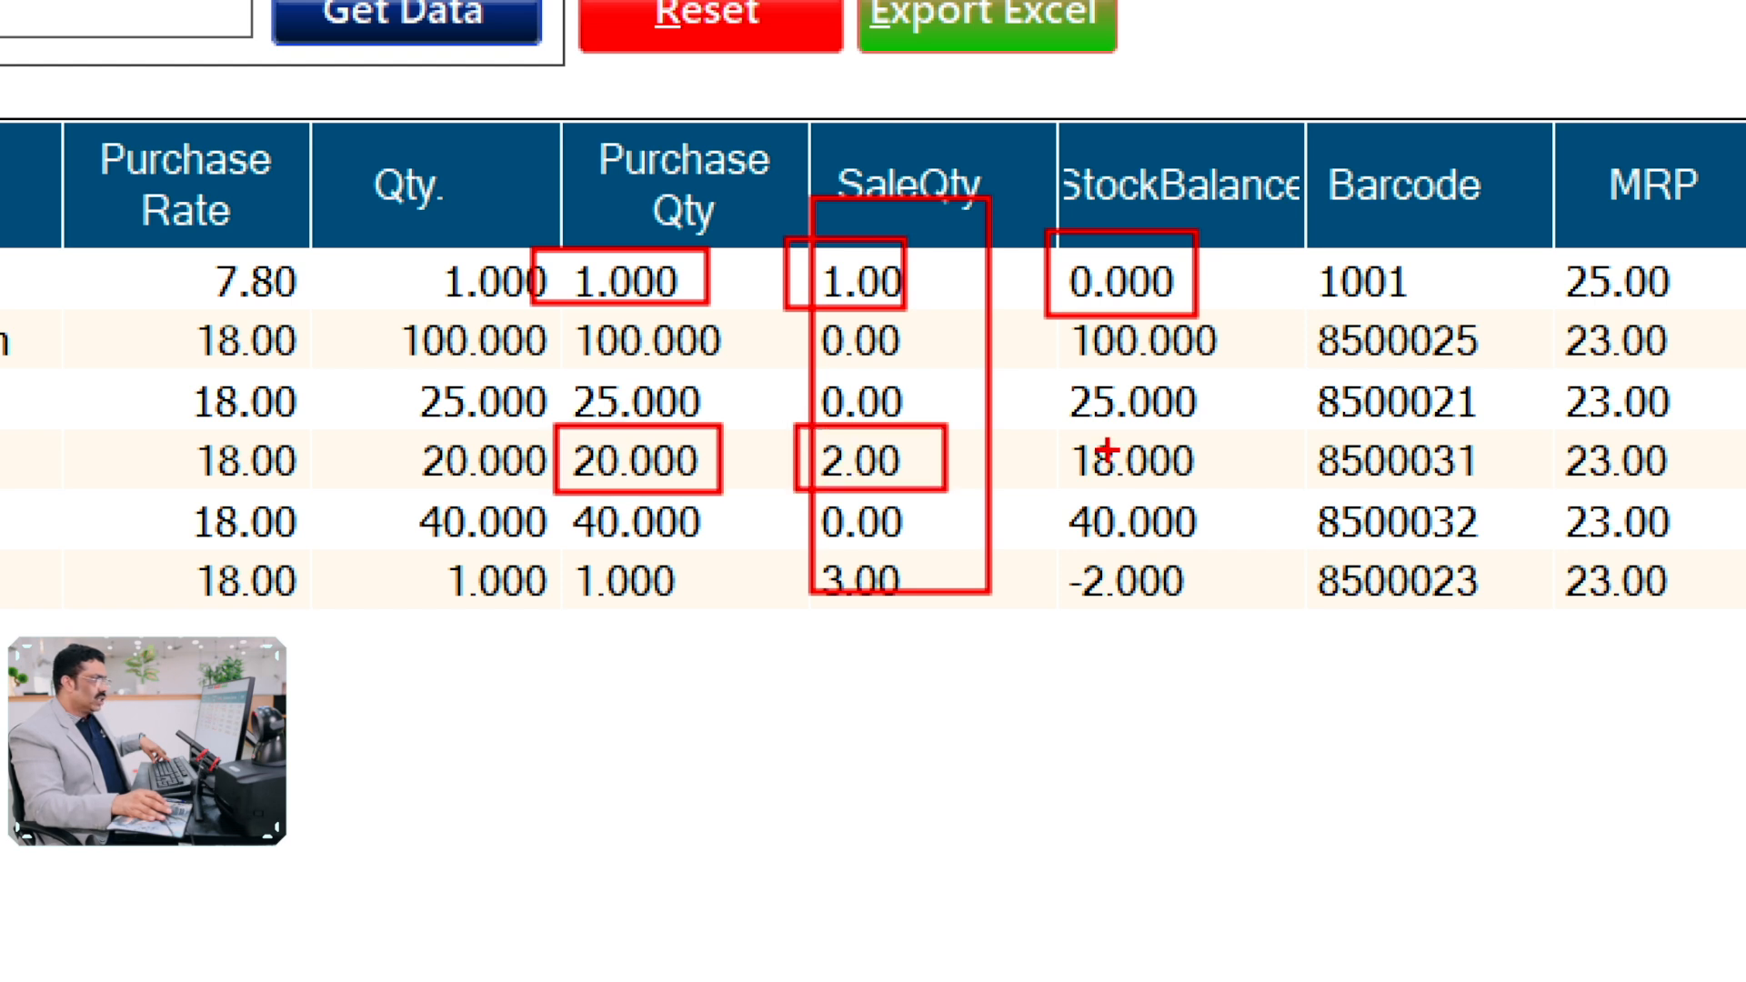
{"action": "left_click_drag", "start_coordinate": [1023, 429], "coordinate": [1202, 498]}
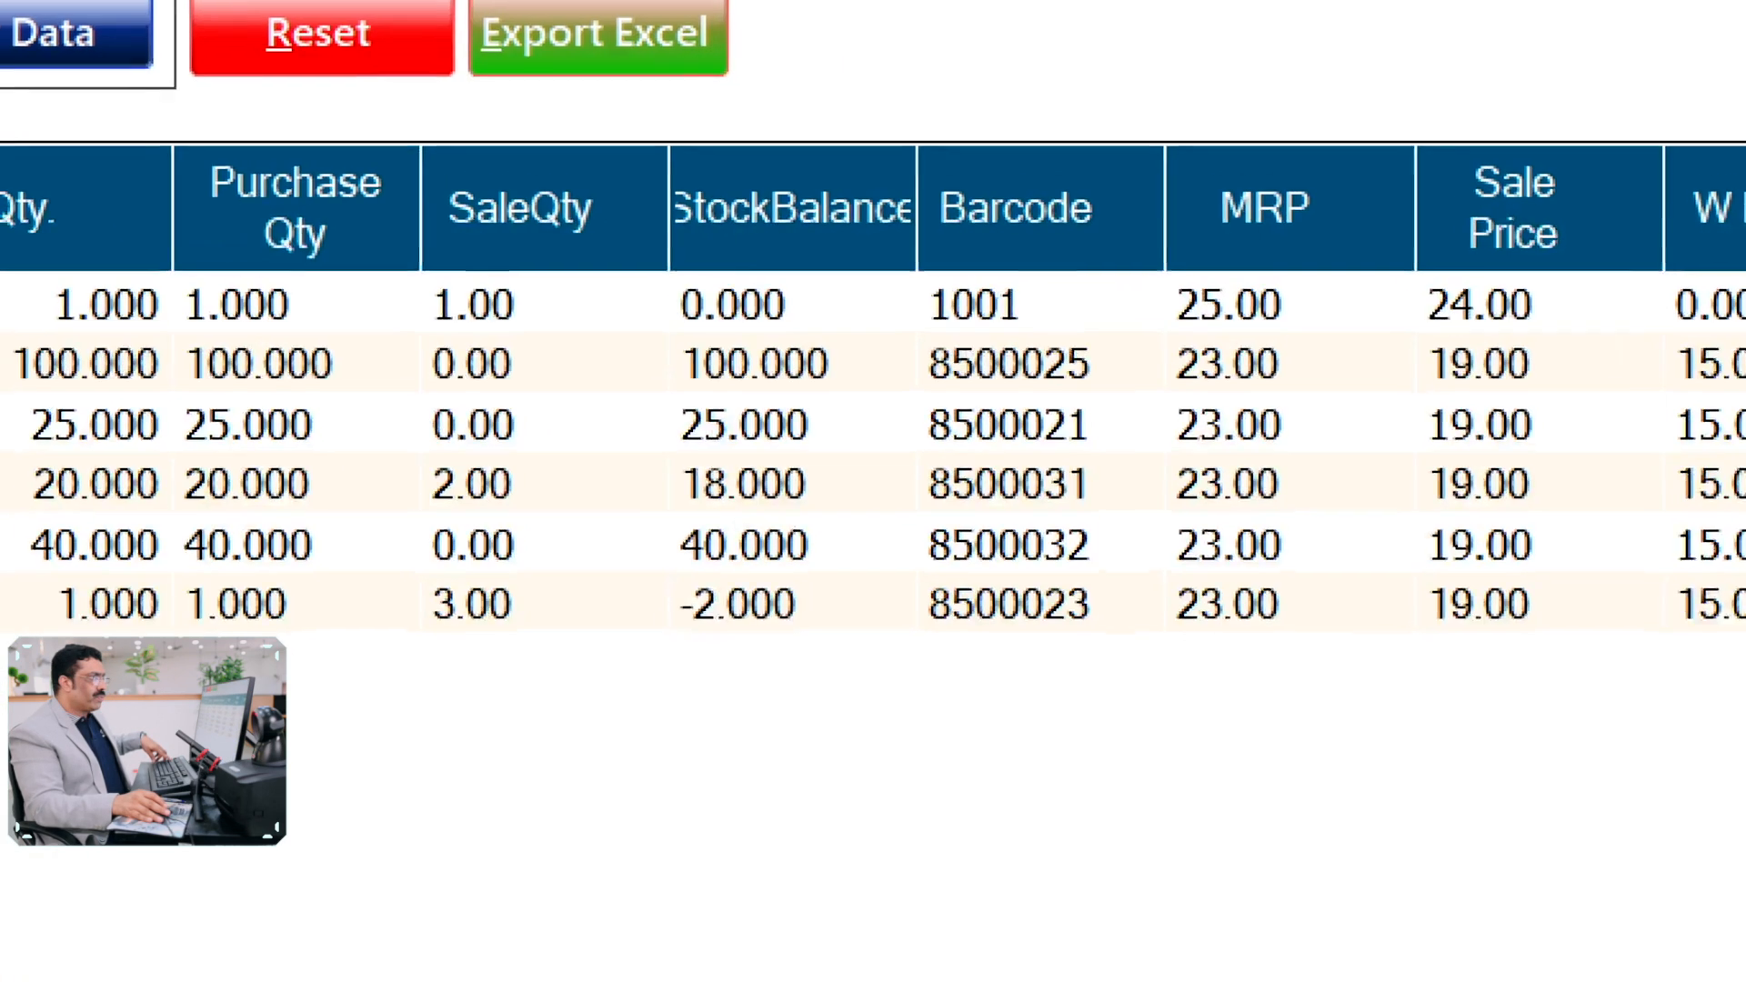
{"action": "mouse_move", "coordinate": [1281, 237]}
{"action": "left_mouse_down"}
{"action": "mouse_move", "coordinate": [1296, 234]}
{"action": "mouse_move", "coordinate": [1336, 366]}
{"action": "left_mouse_up"}
{"action": "mouse_move", "coordinate": [1266, 455]}
{"action": "left_mouse_down"}
{"action": "mouse_move", "coordinate": [1443, 710]}
{"action": "mouse_move", "coordinate": [1583, 711]}
{"action": "left_mouse_up"}
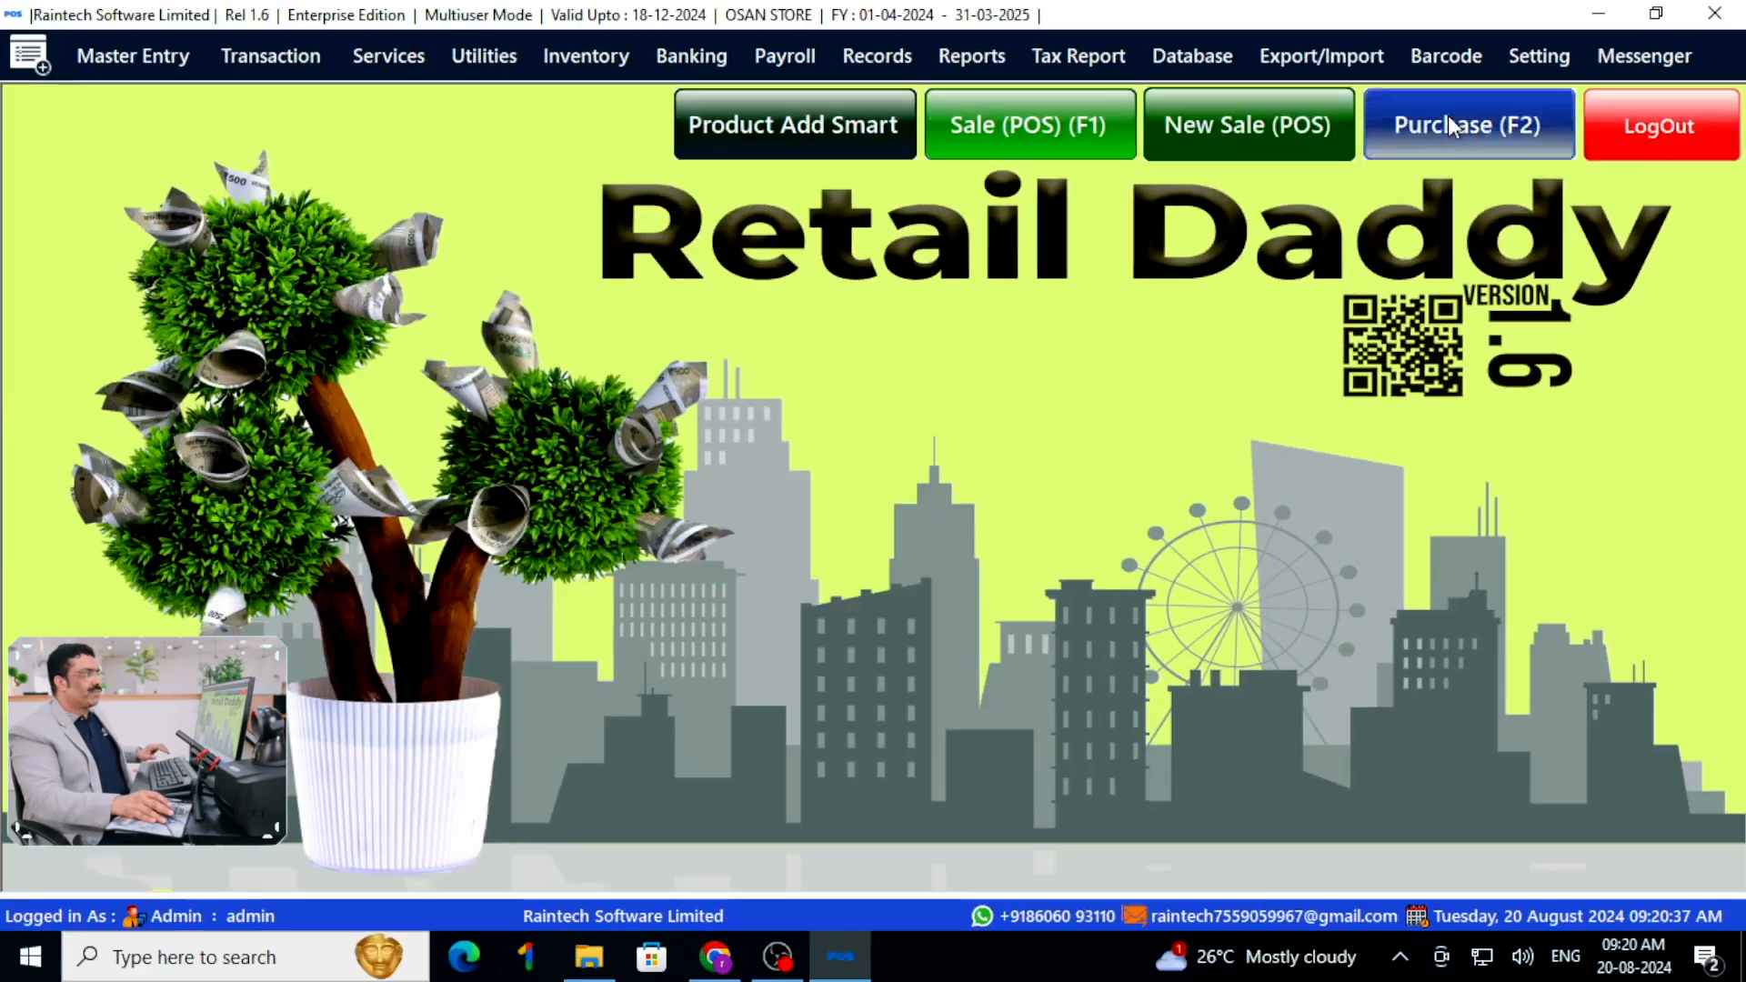
Open a new purchase entry and check the list of existing suppliers.
{"action": "left_click", "coordinate": [1448, 120]}
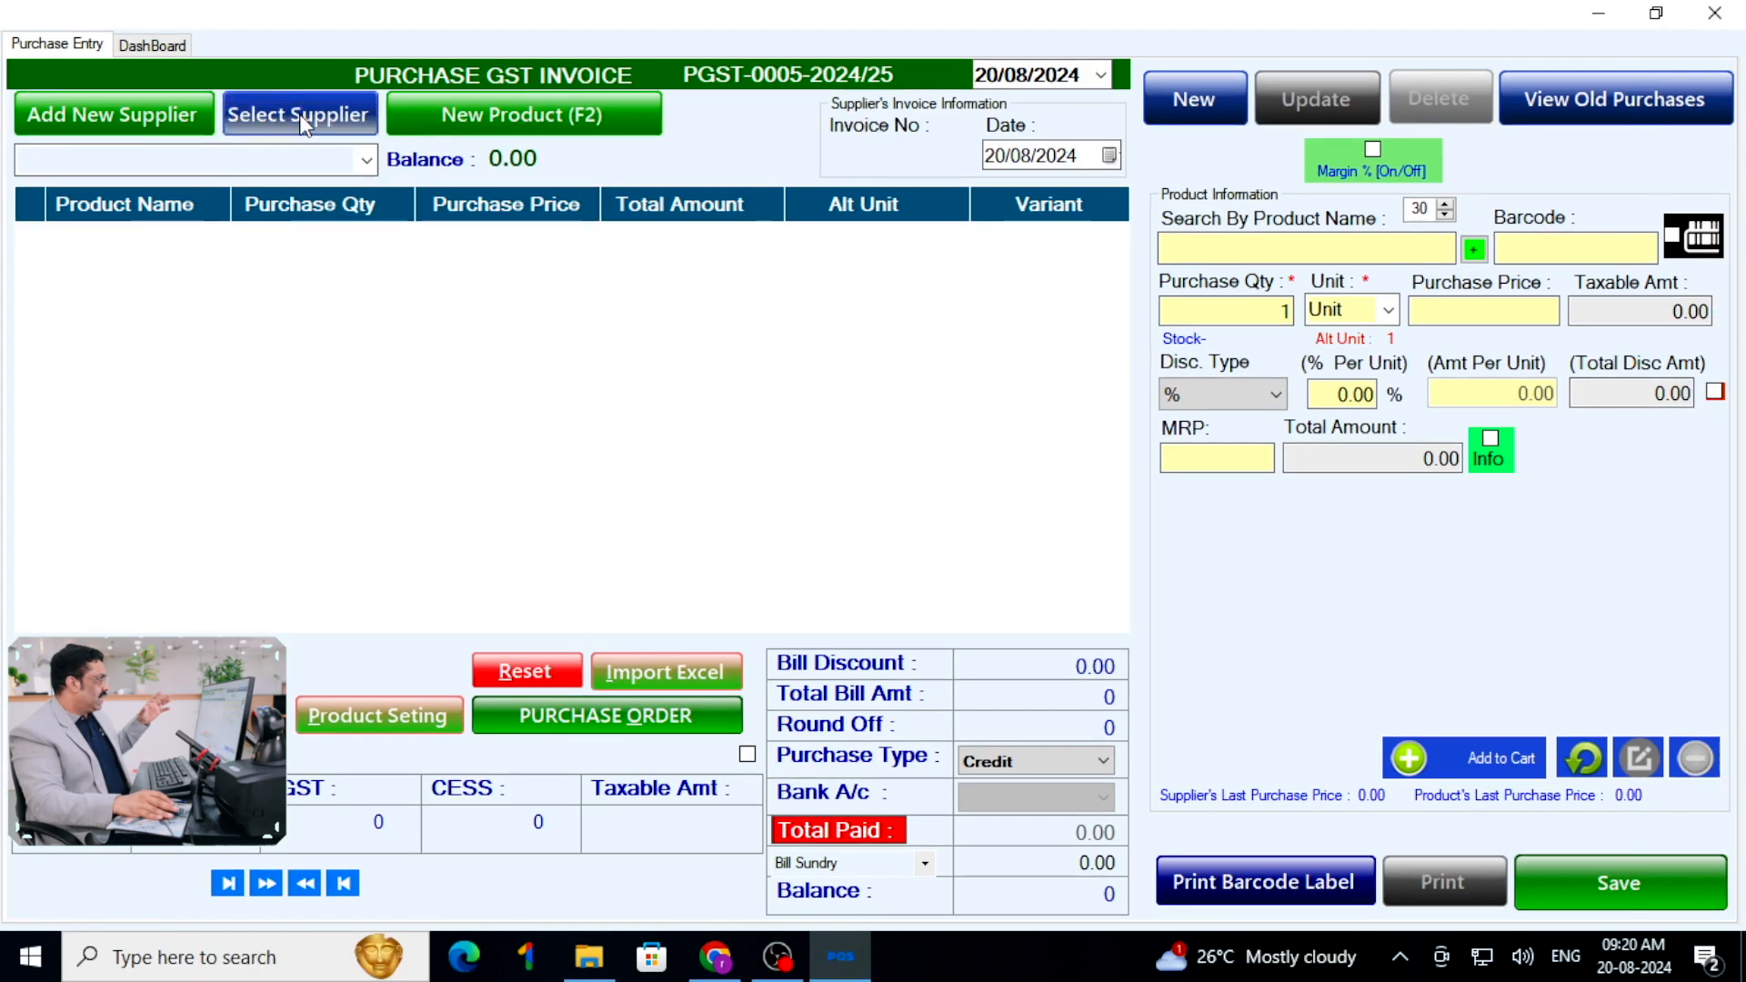
{"action": "left_click", "coordinate": [303, 118]}
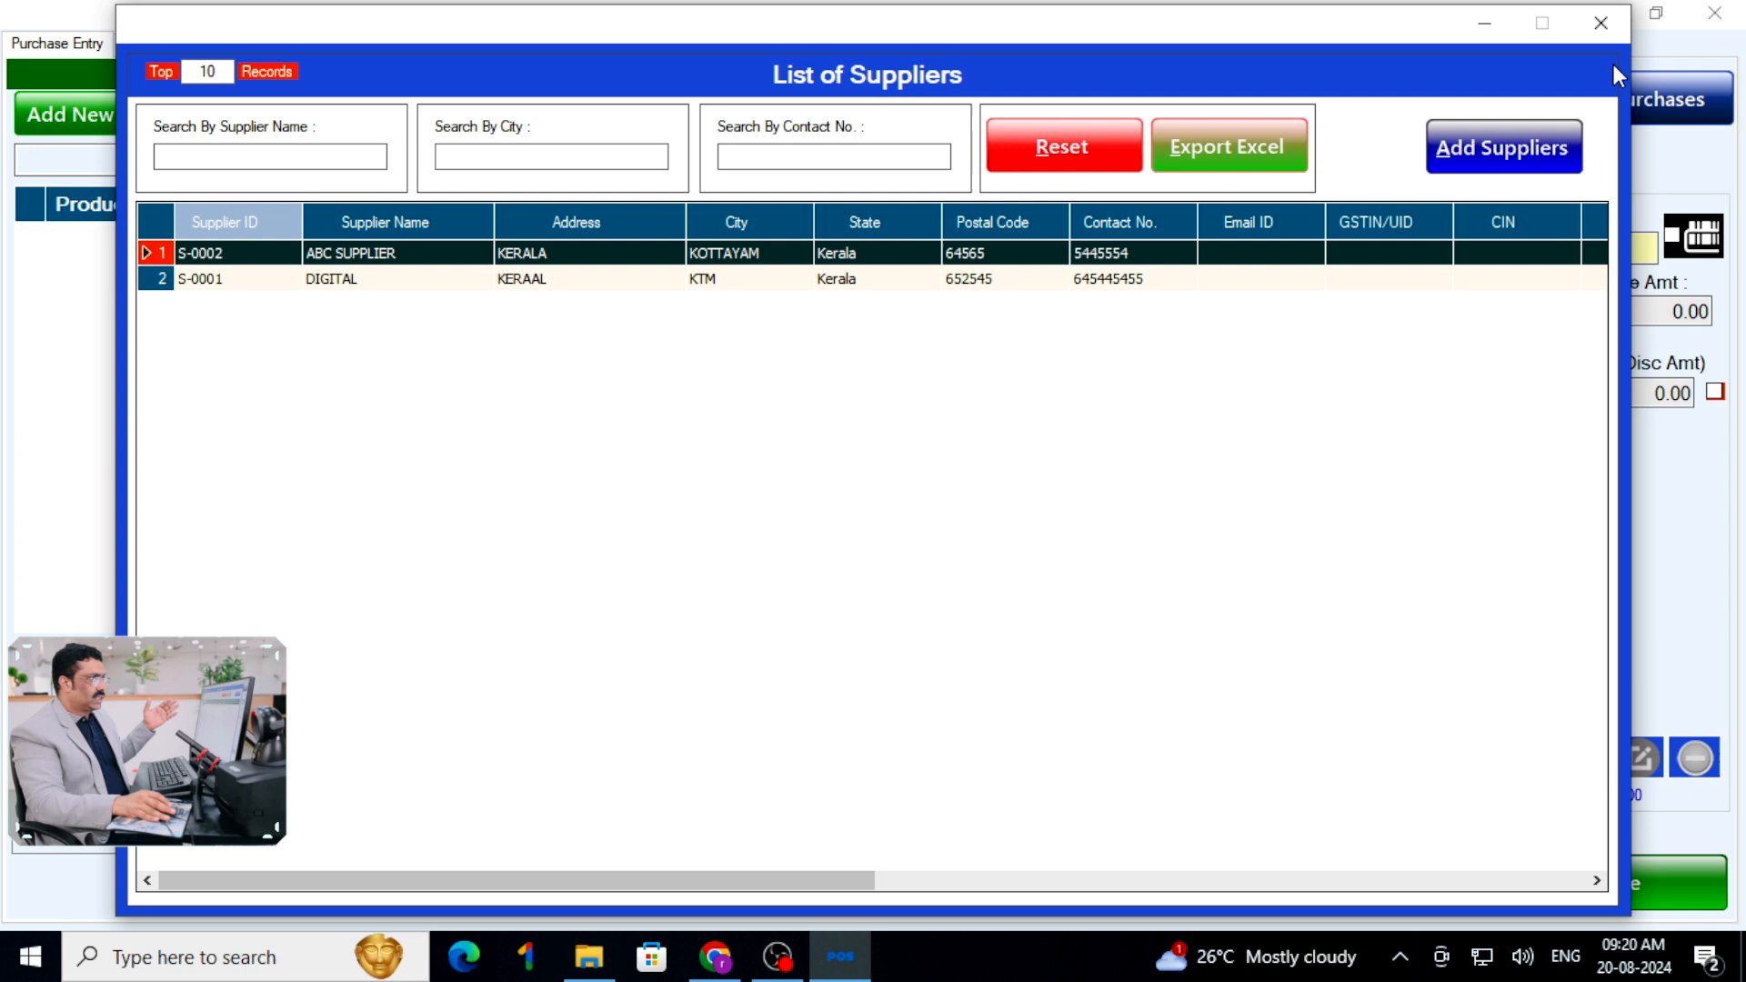
{"action": "left_click", "coordinate": [1600, 23]}
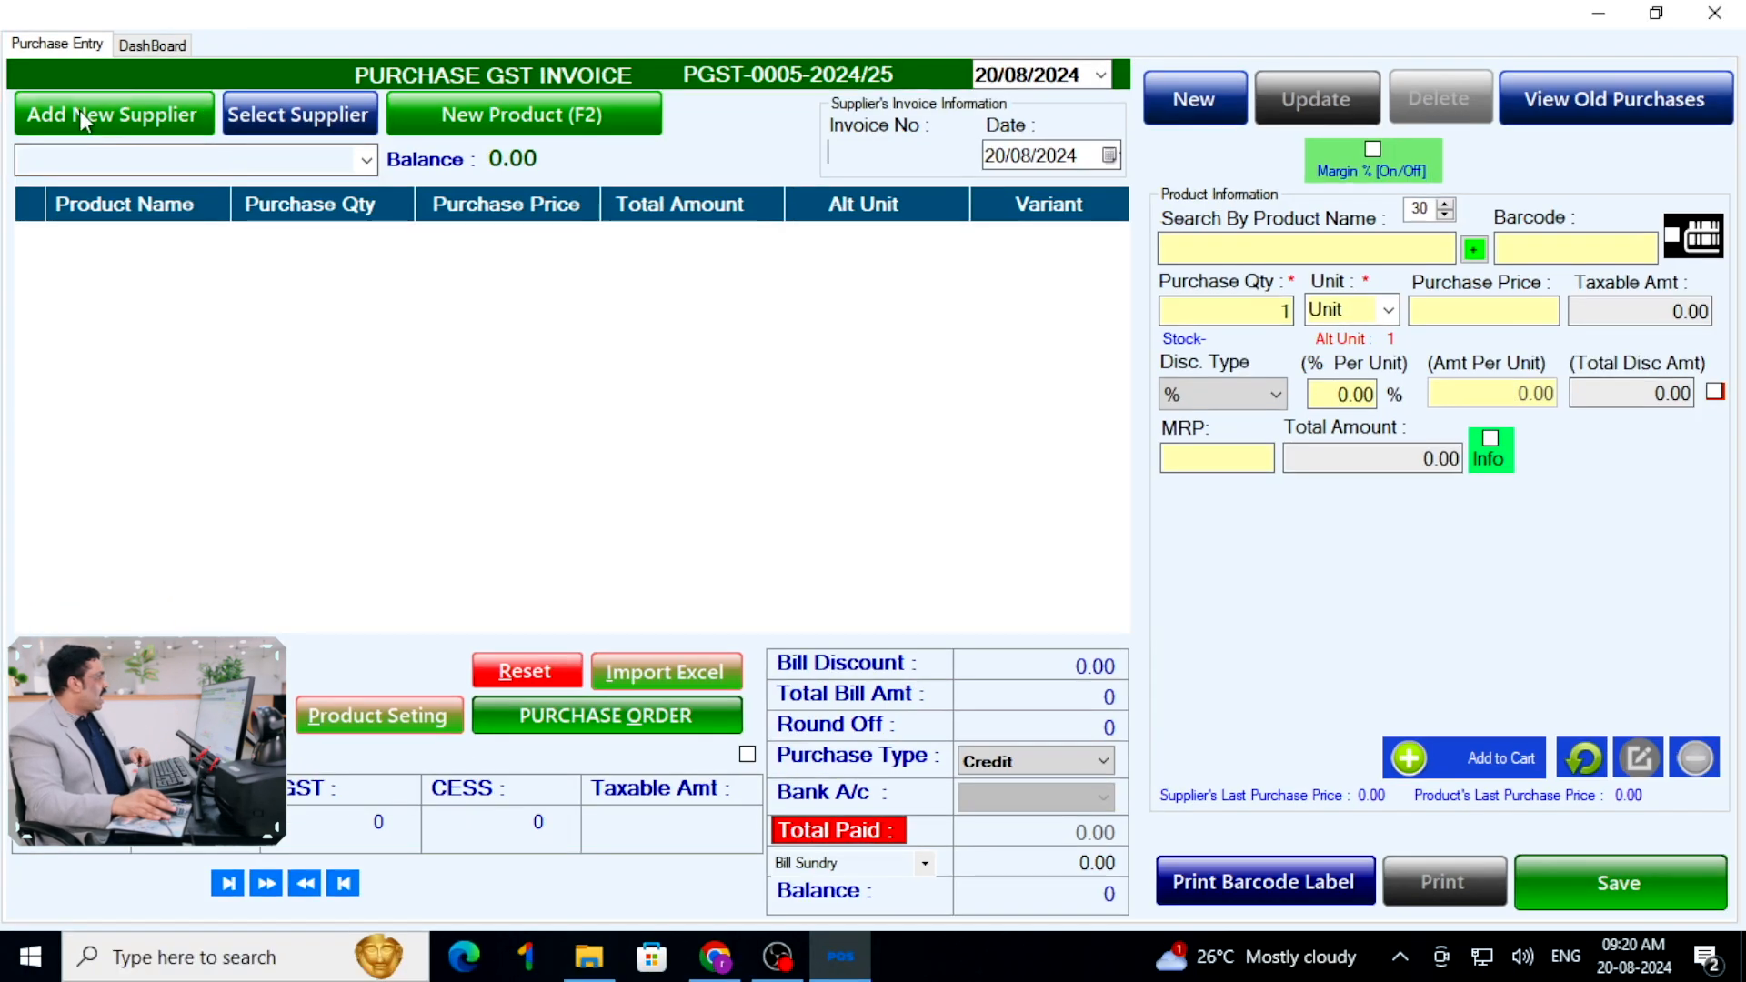
Create a new supplier named ROYAL SUPPLIER, entering its address, city, postal code and contact number, with Kerala as the state.
{"action": "left_click", "coordinate": [81, 114]}
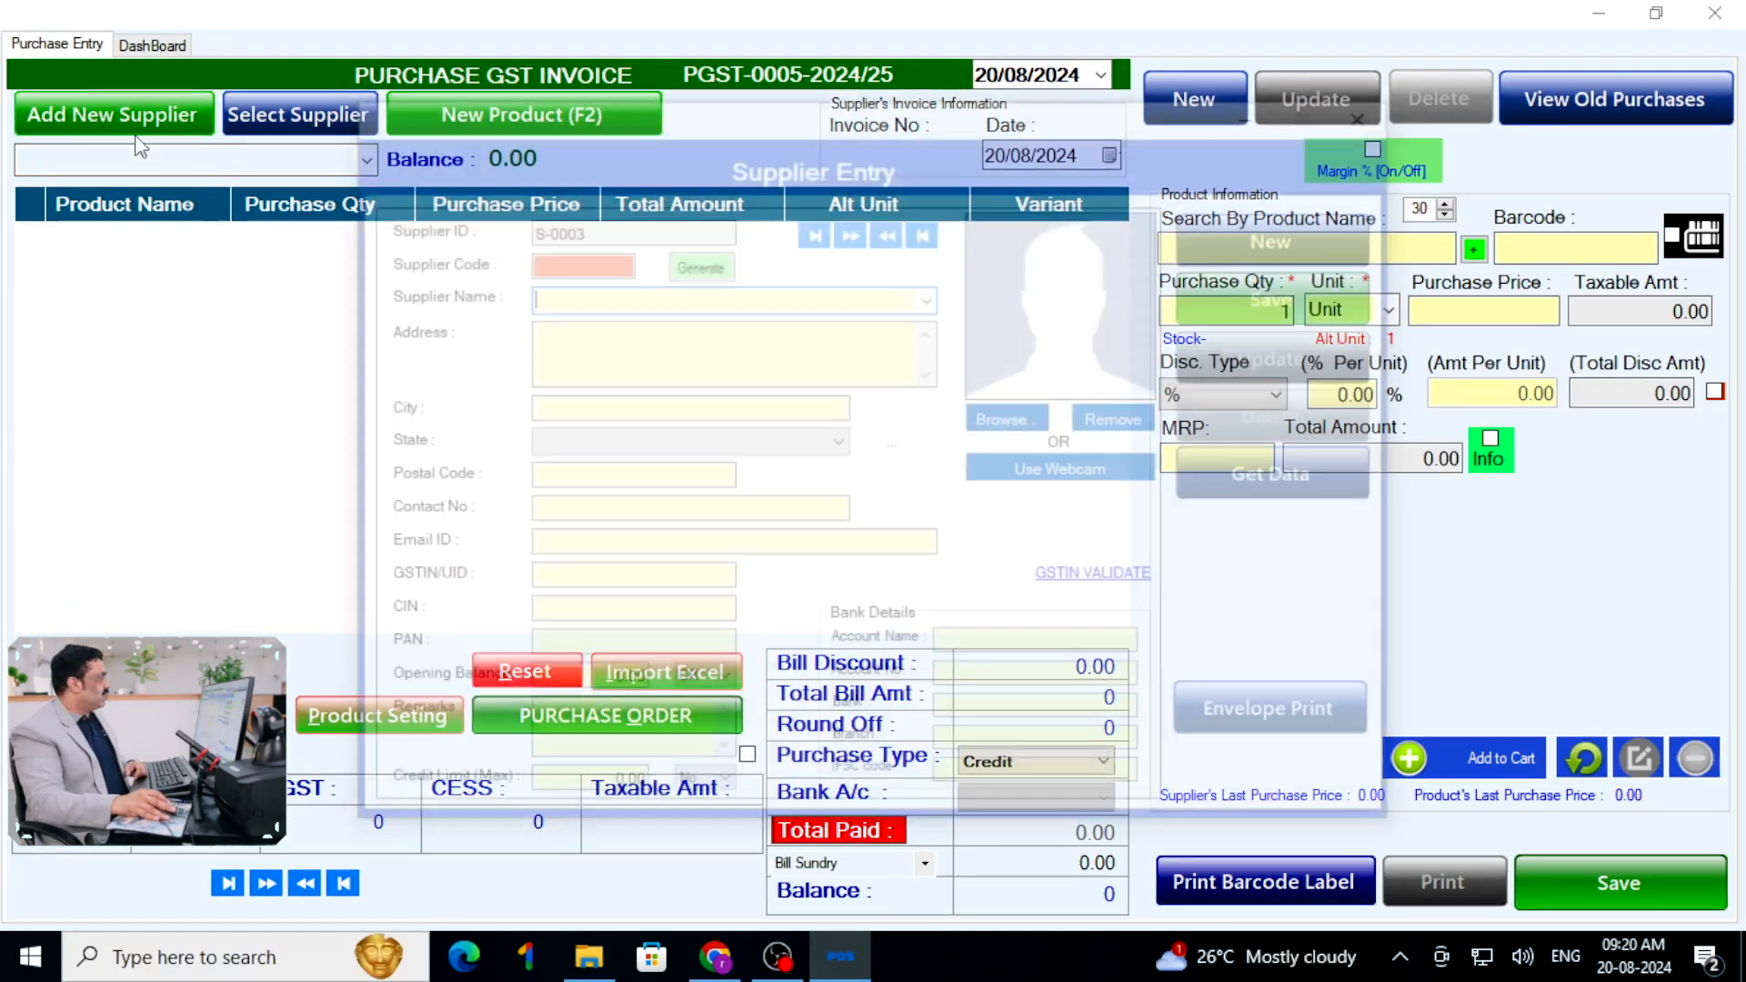
{"action": "left_click", "coordinate": [617, 291]}
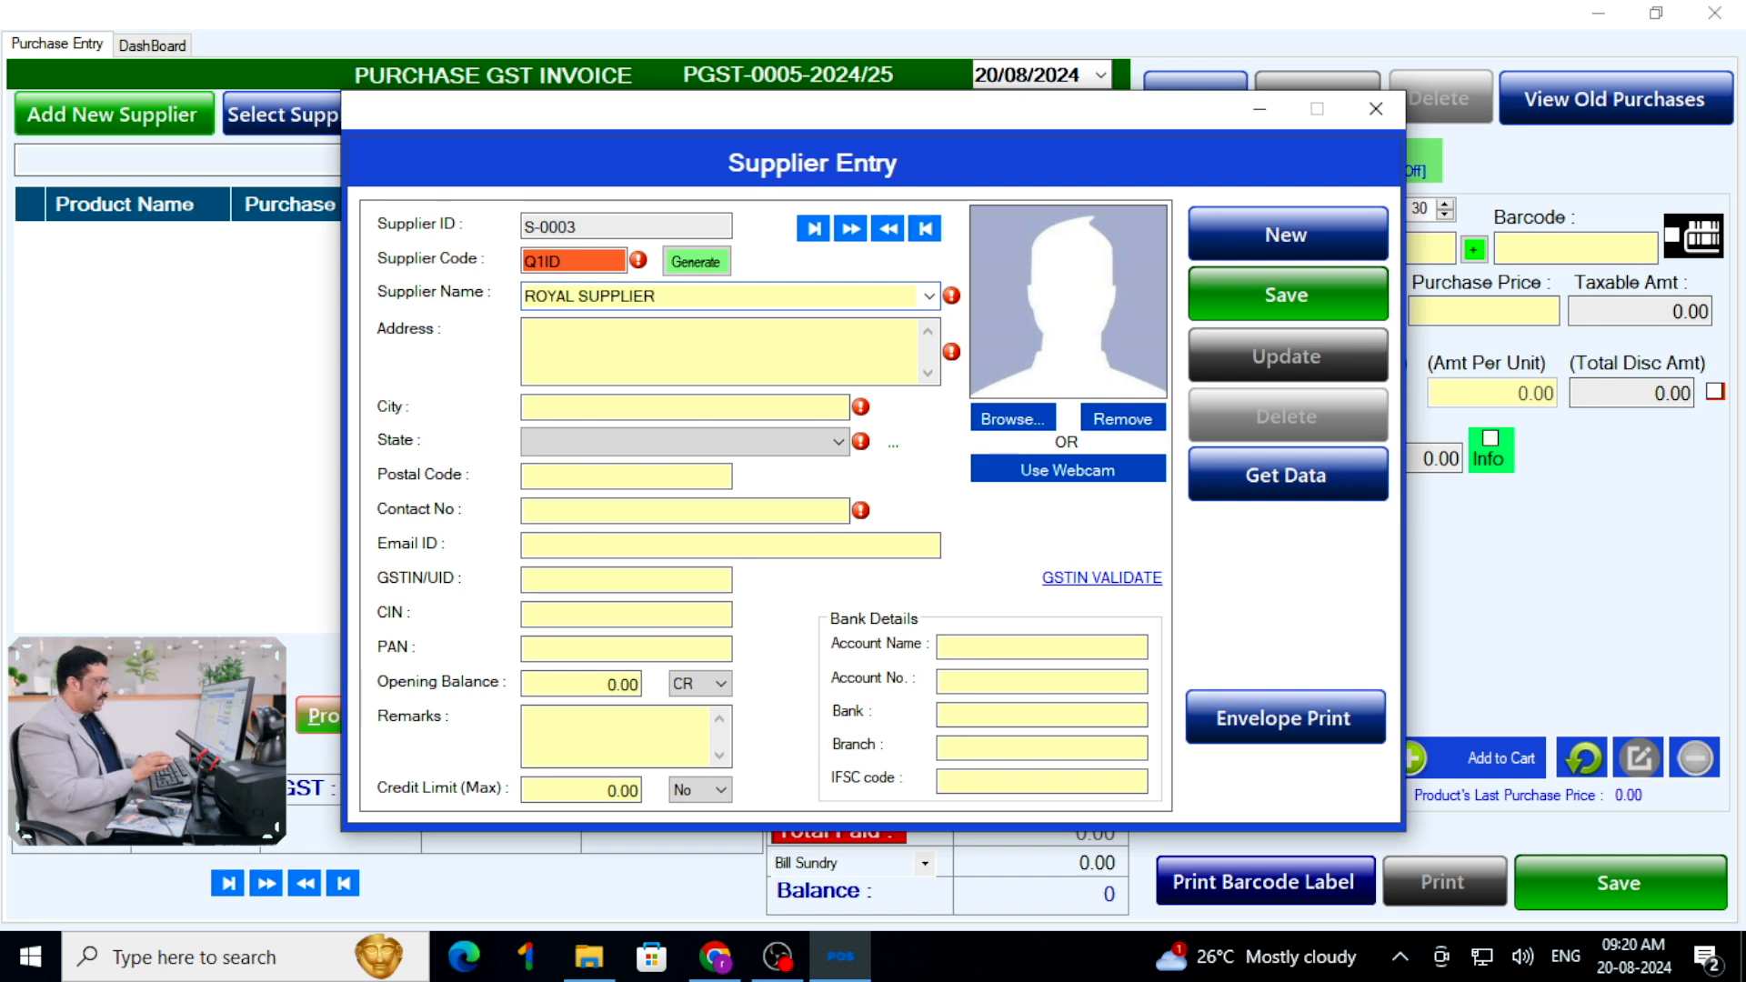
{"action": "key", "text": "Tab"}
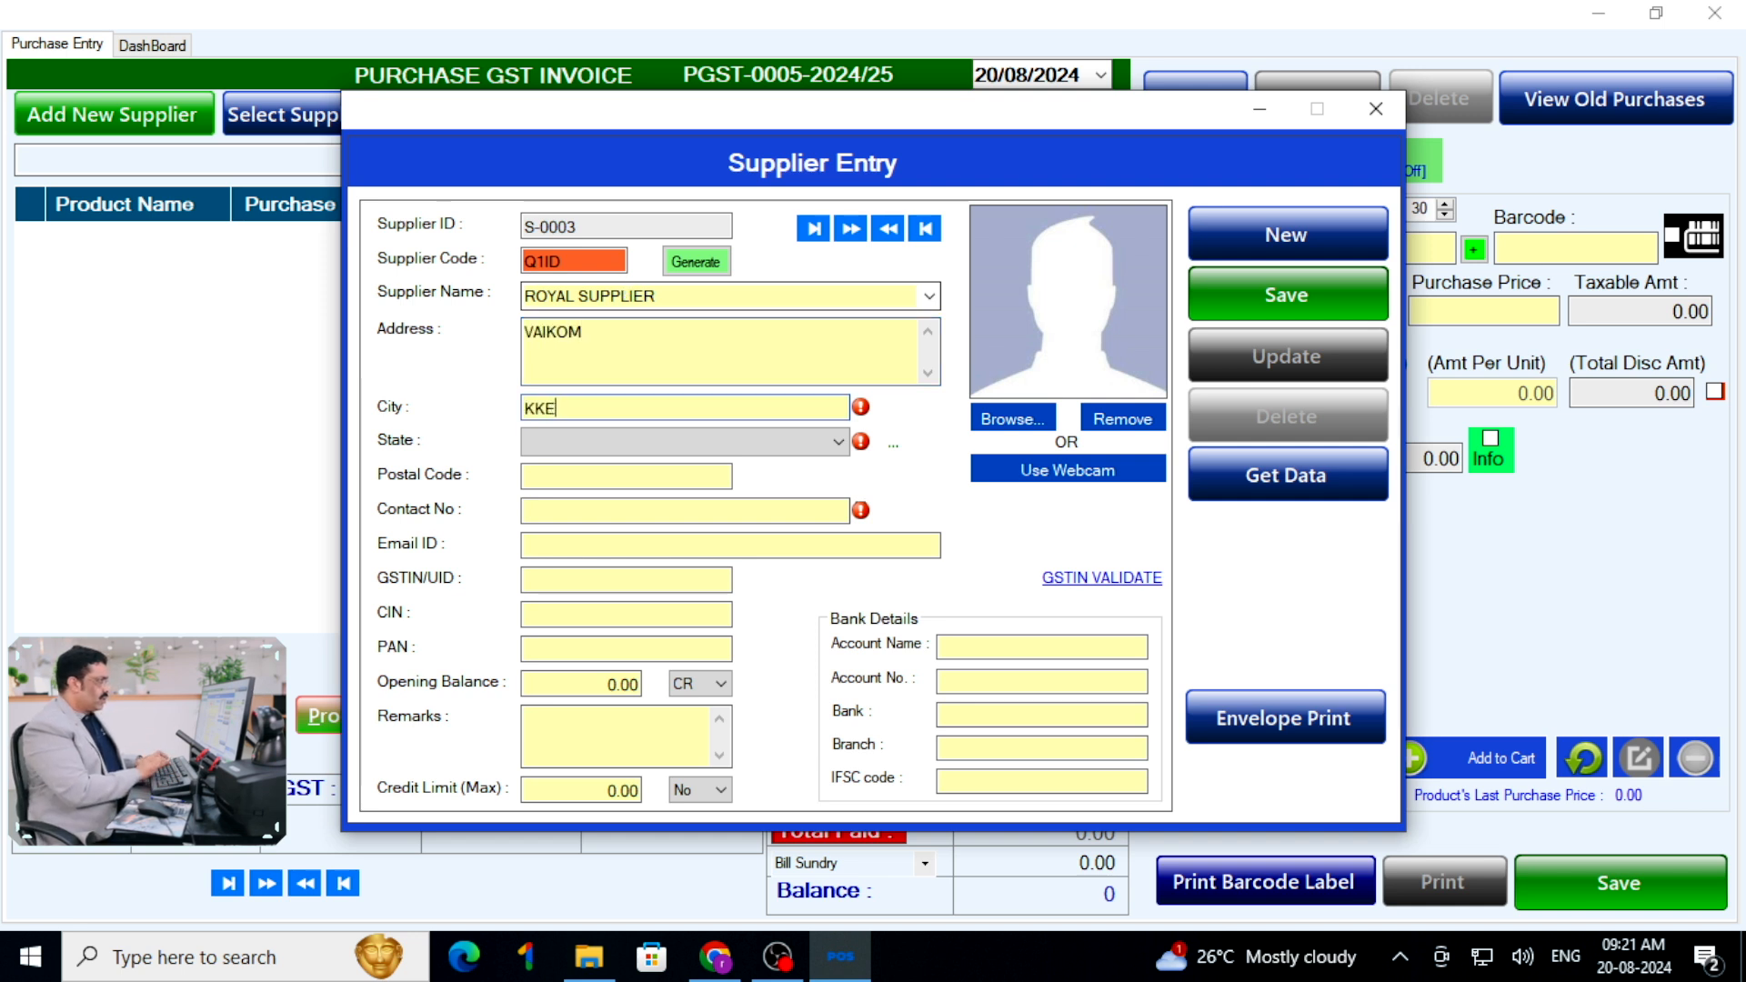
{"action": "key", "text": "Tab"}
{"action": "key", "text": "k"}
{"action": "key", "text": "k"}
{"action": "key", "text": "Tab"}
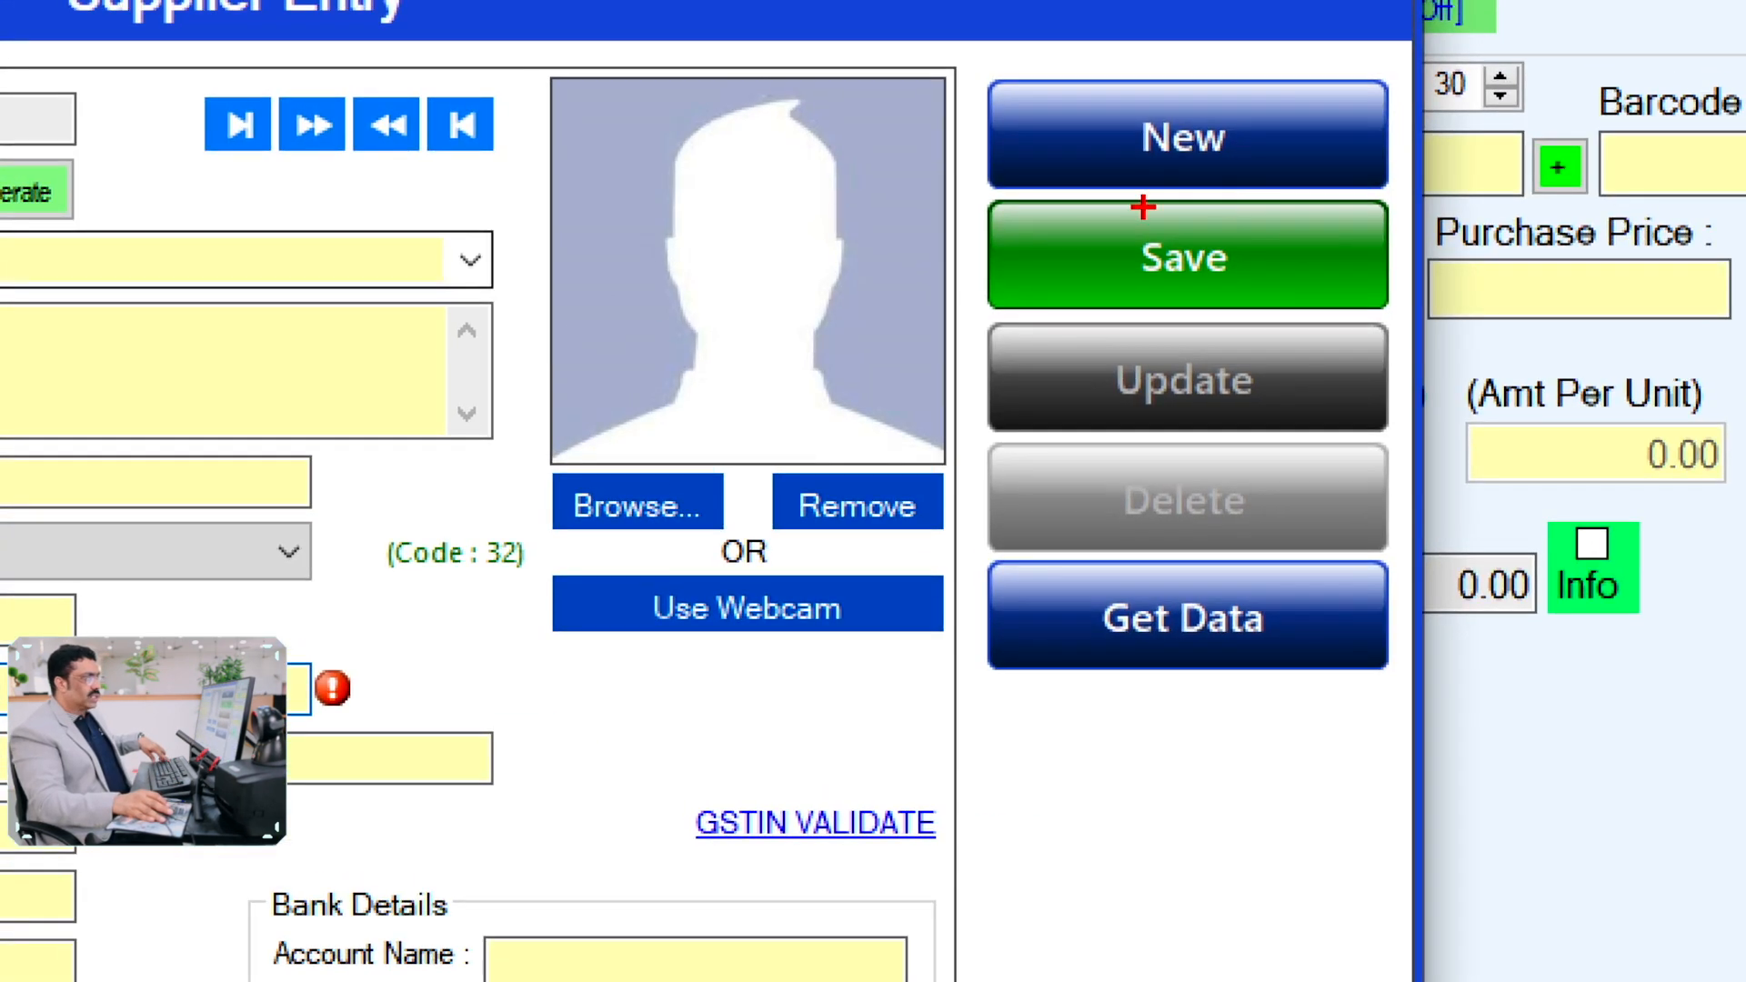
Save the new supplier record and select ROYAL SUPPLIER as the supplier for the purchase invoice.
{"action": "left_click", "coordinate": [1143, 209]}
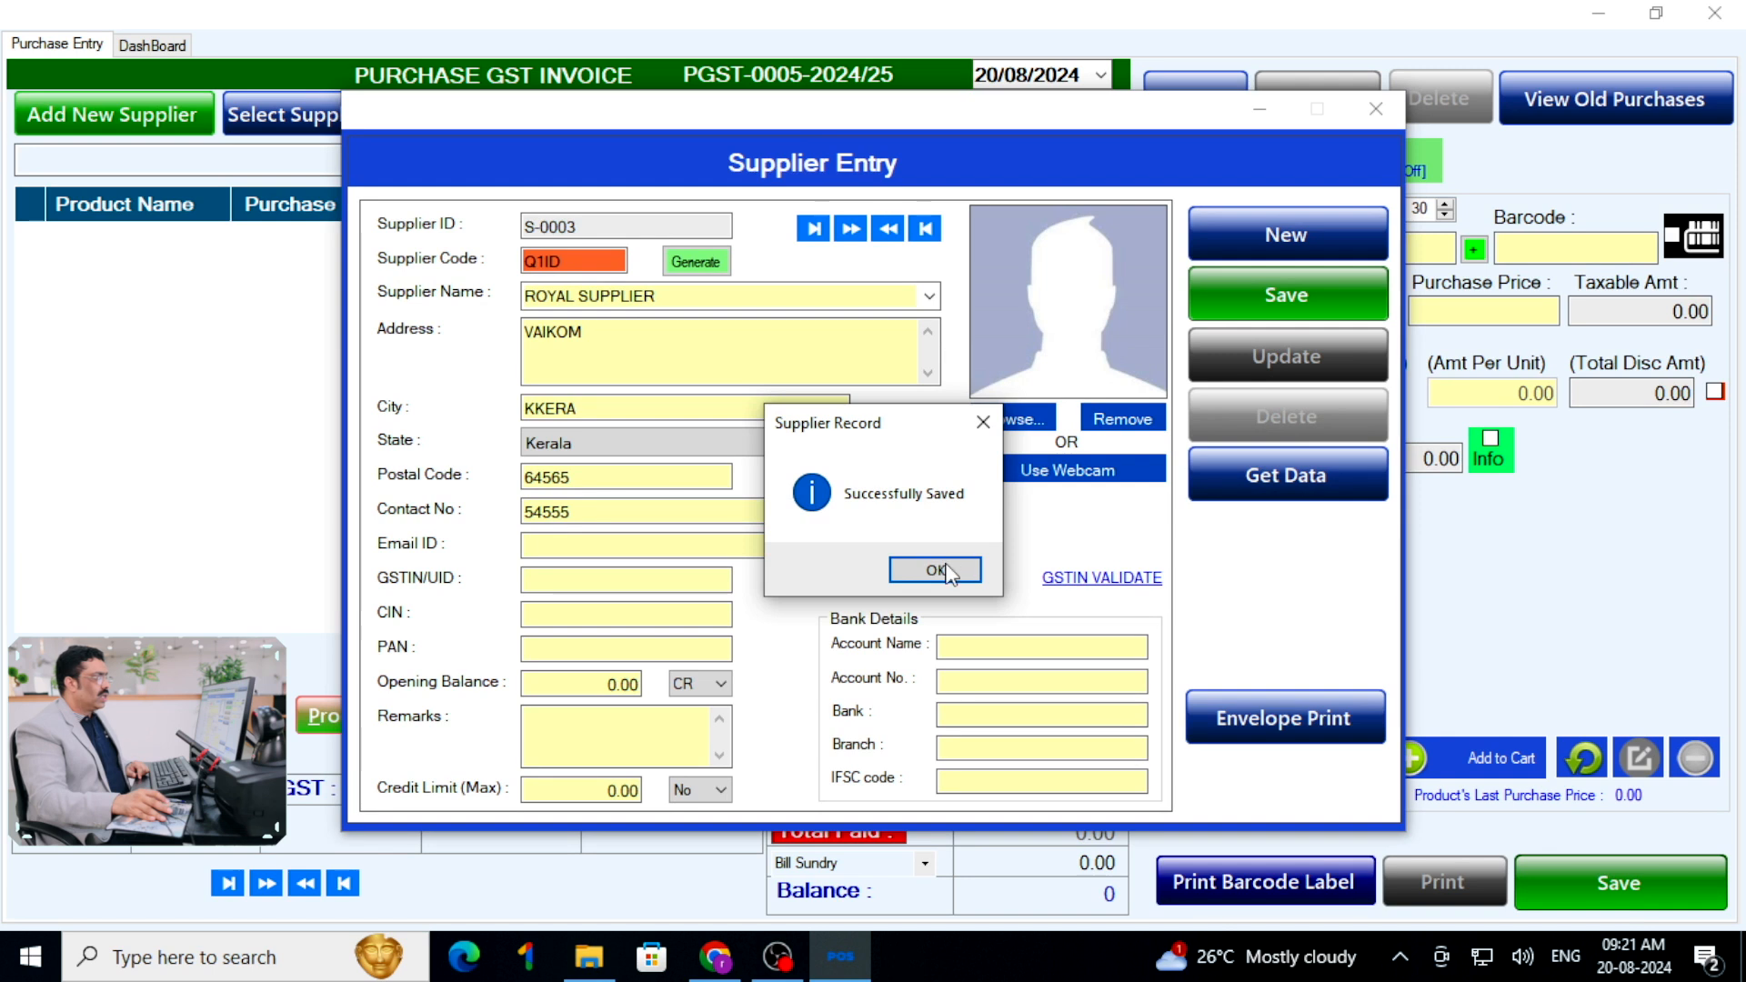
{"action": "left_click", "coordinate": [946, 571]}
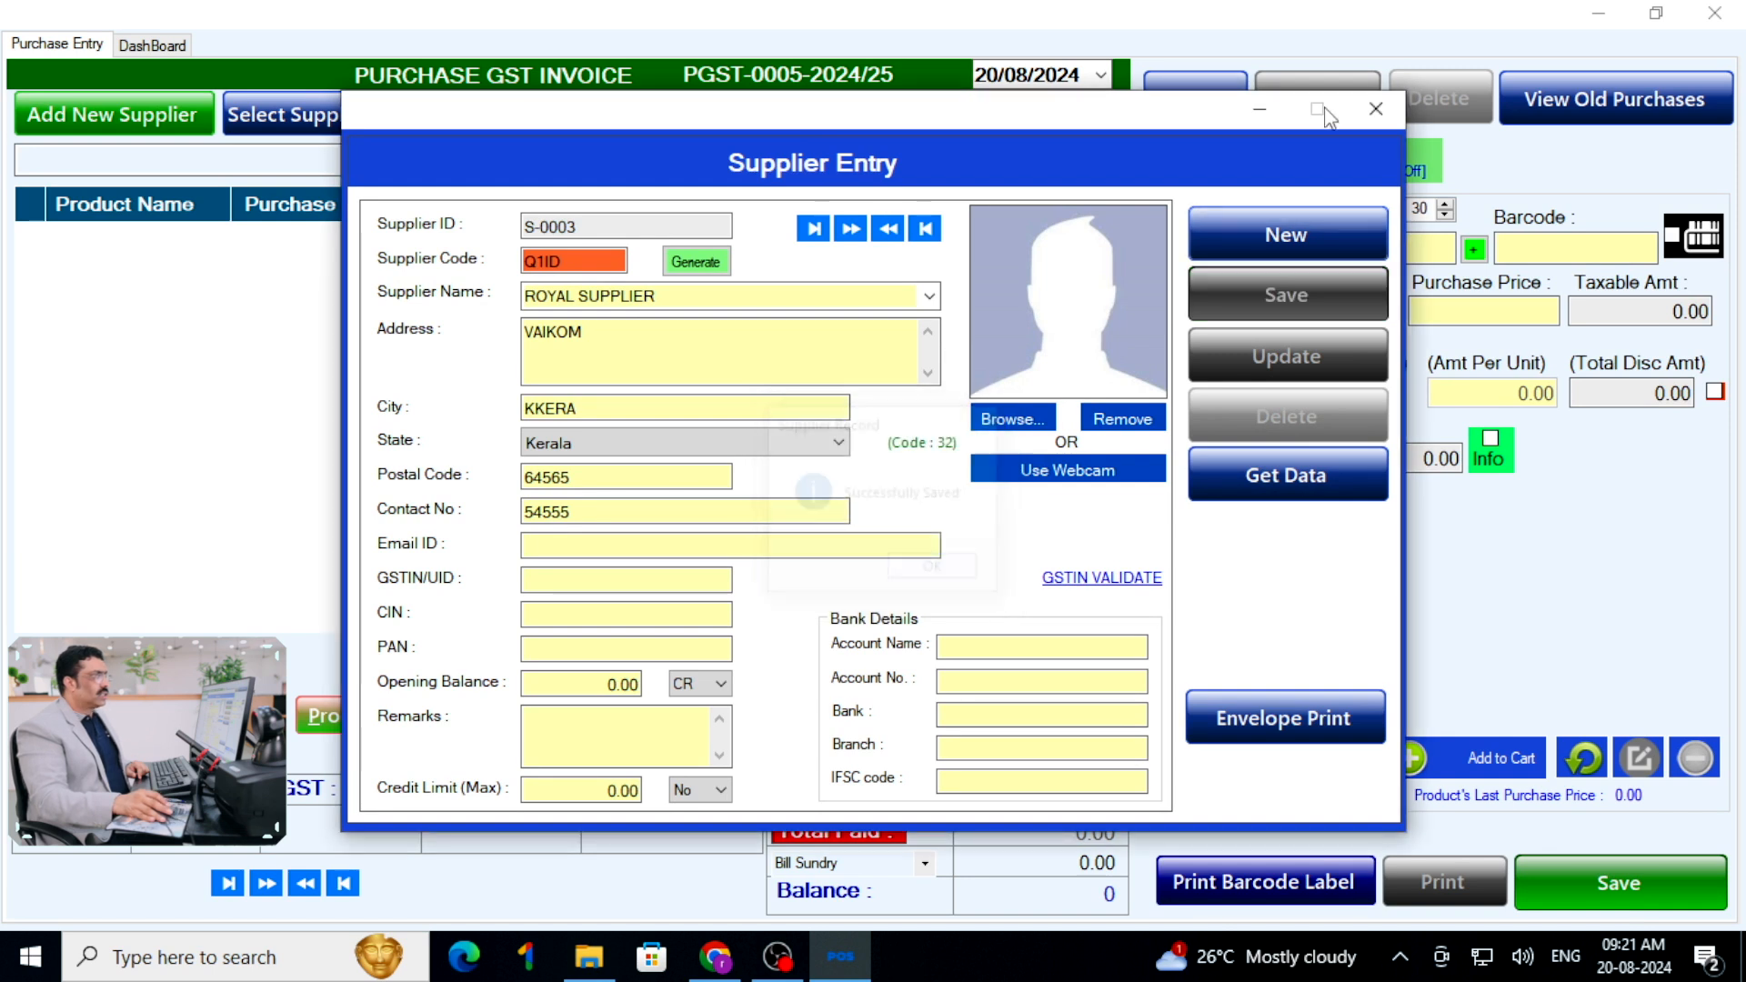
{"action": "left_click", "coordinate": [1388, 106]}
{"action": "left_click", "coordinate": [320, 125]}
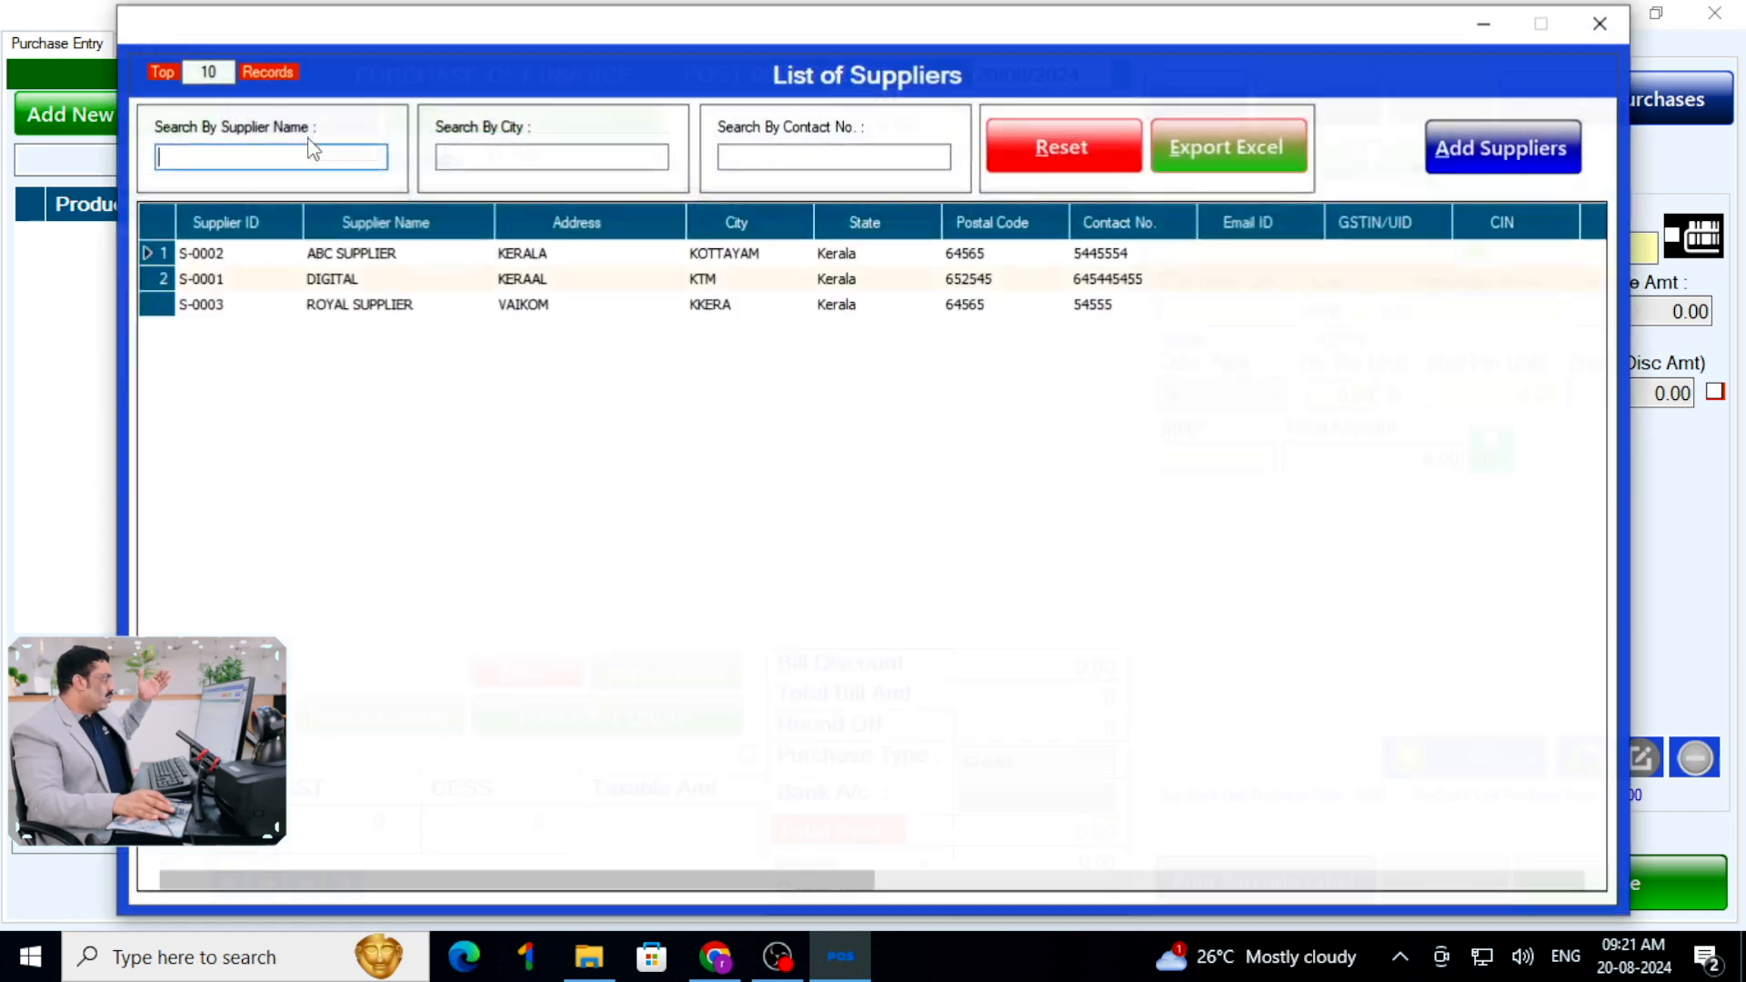
{"action": "double_click", "coordinate": [377, 305]}
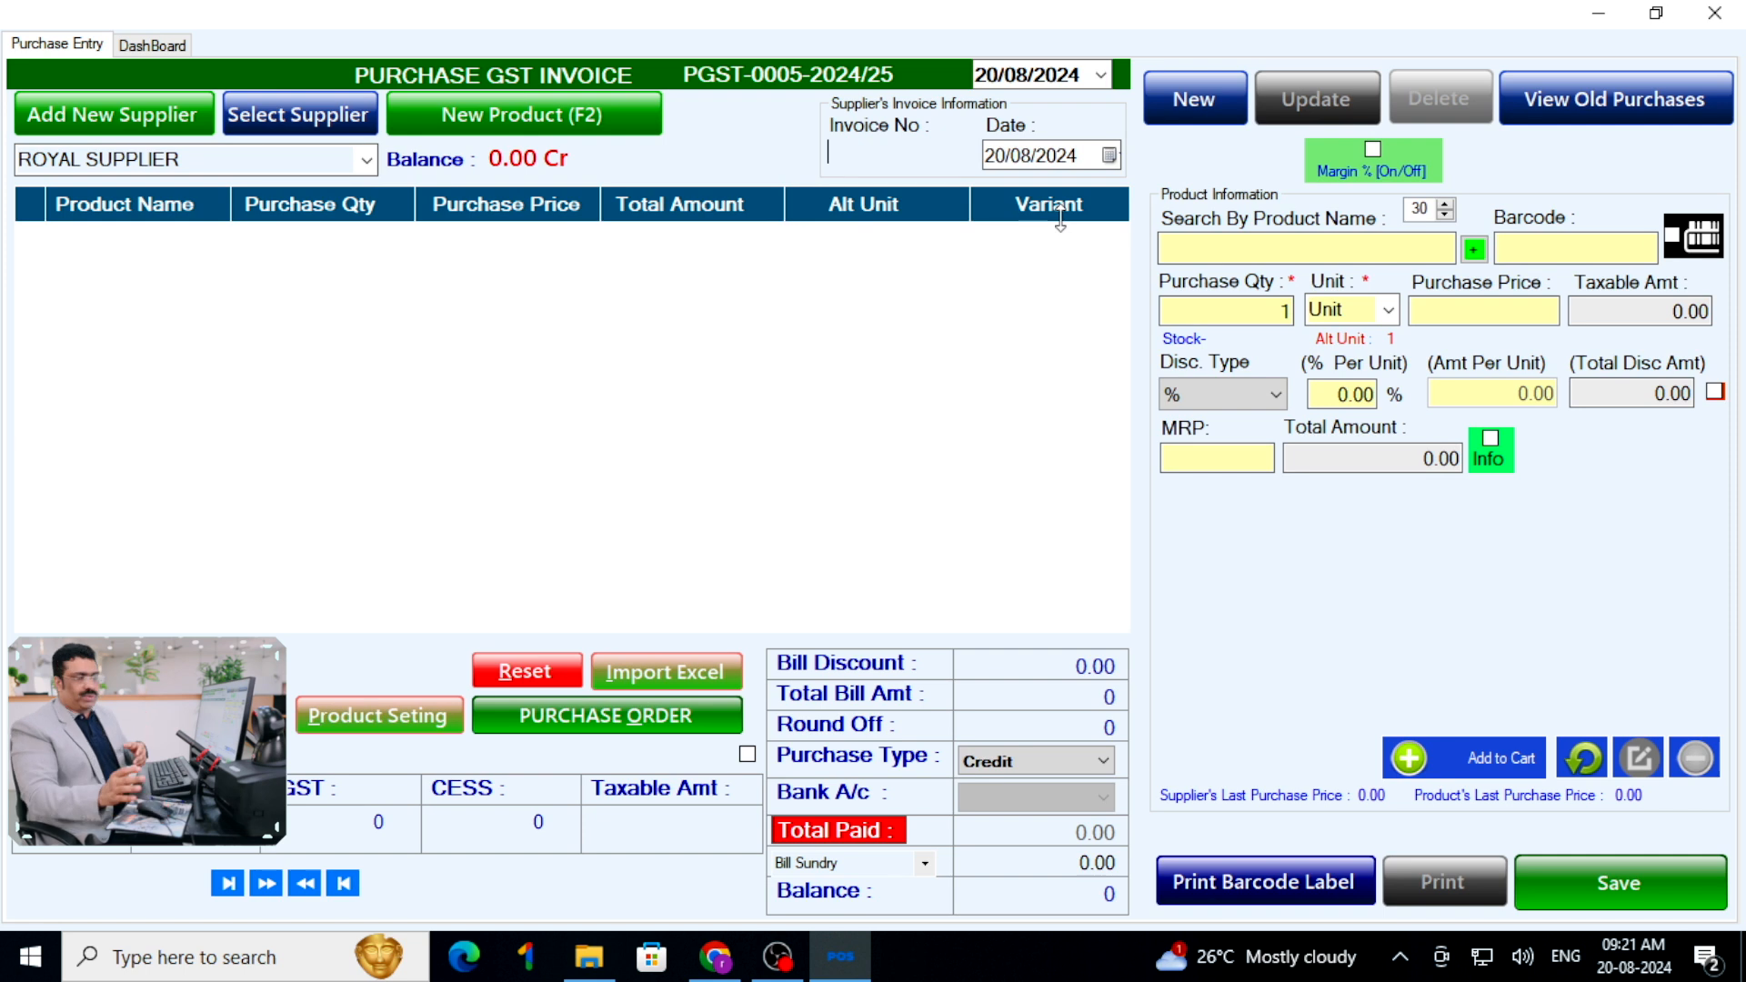
Search the existing products for PEN and clear the search text.
{"action": "left_click", "coordinate": [1287, 259]}
{"action": "type", "text": "P"}
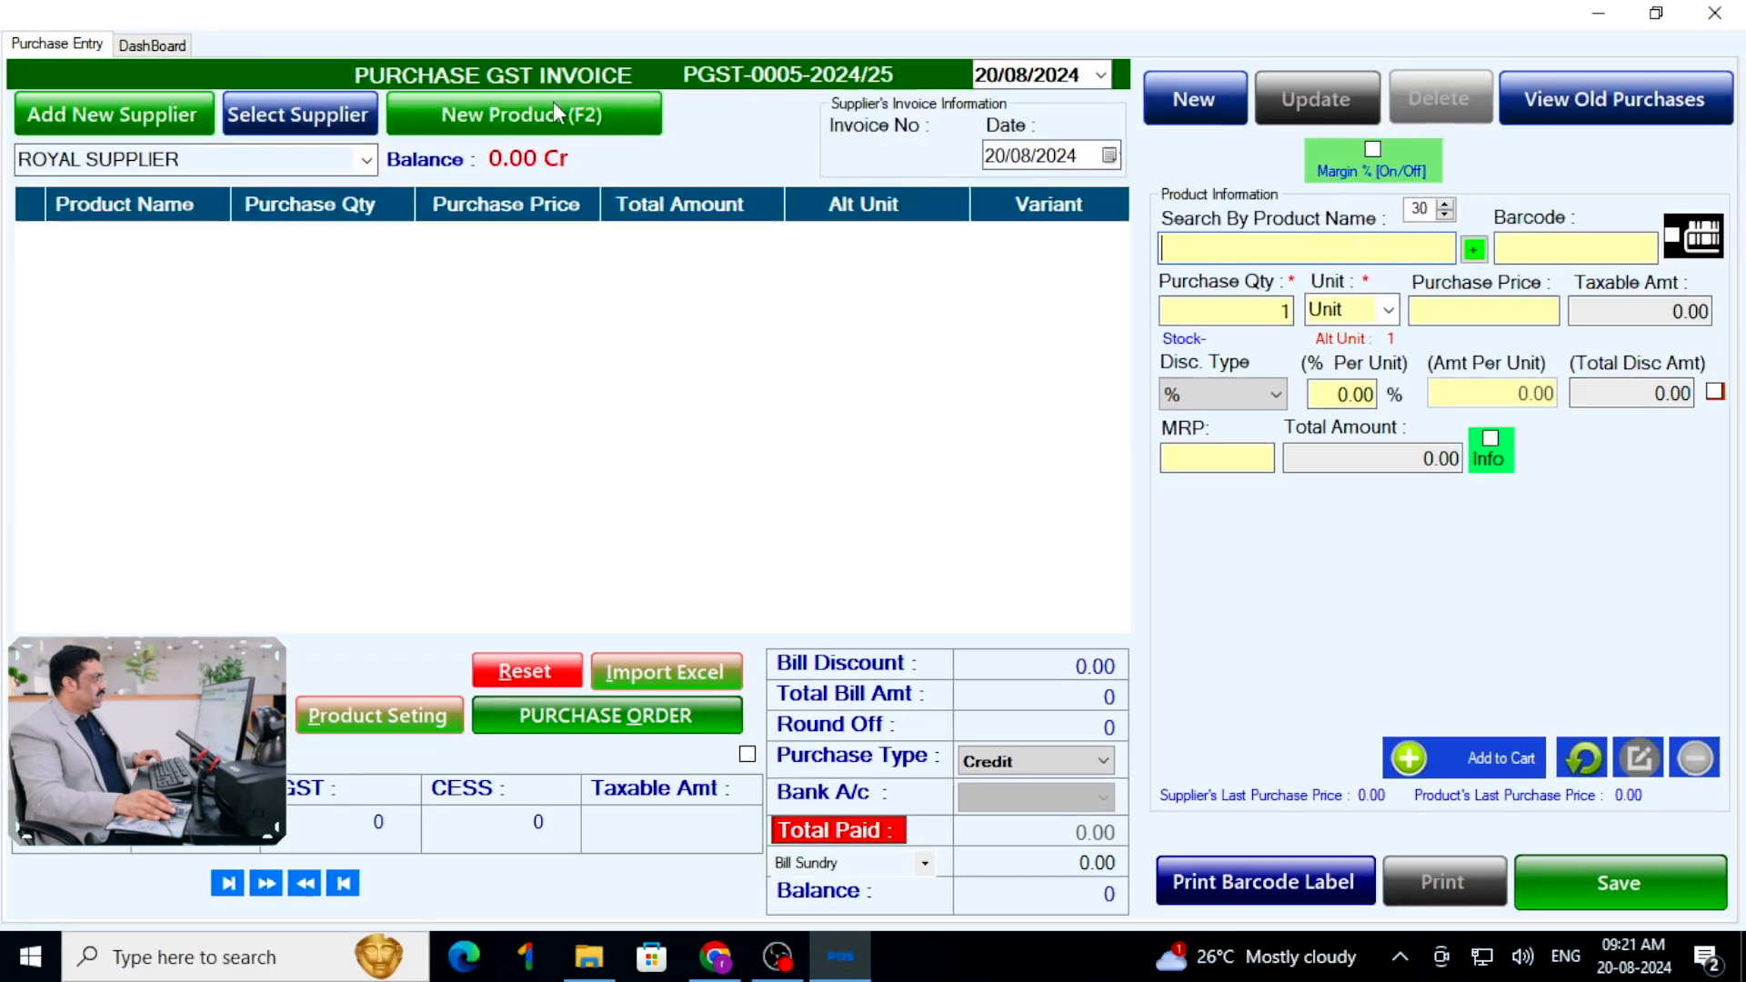
{"action": "left_click", "coordinate": [1246, 241]}
{"action": "type", "text": "PEN"}
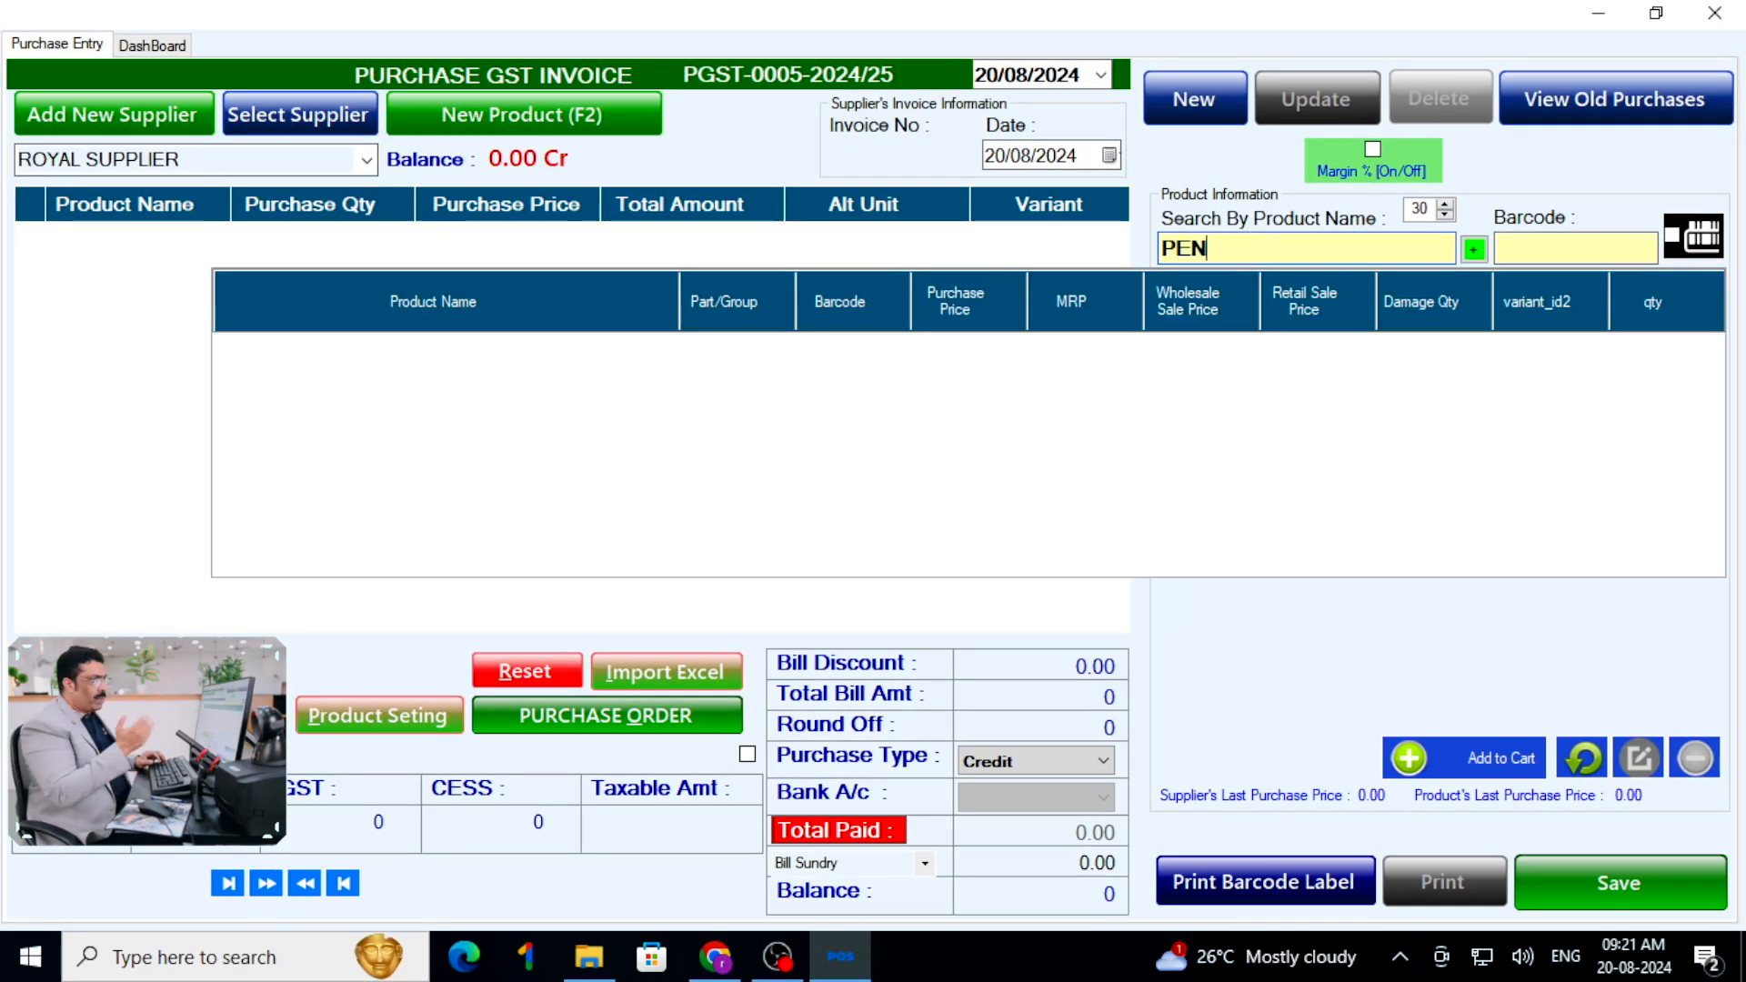
{"action": "key", "text": "BackSpace"}
{"action": "key", "text": "BackSpace"}
{"action": "key", "text": "BackSpace"}
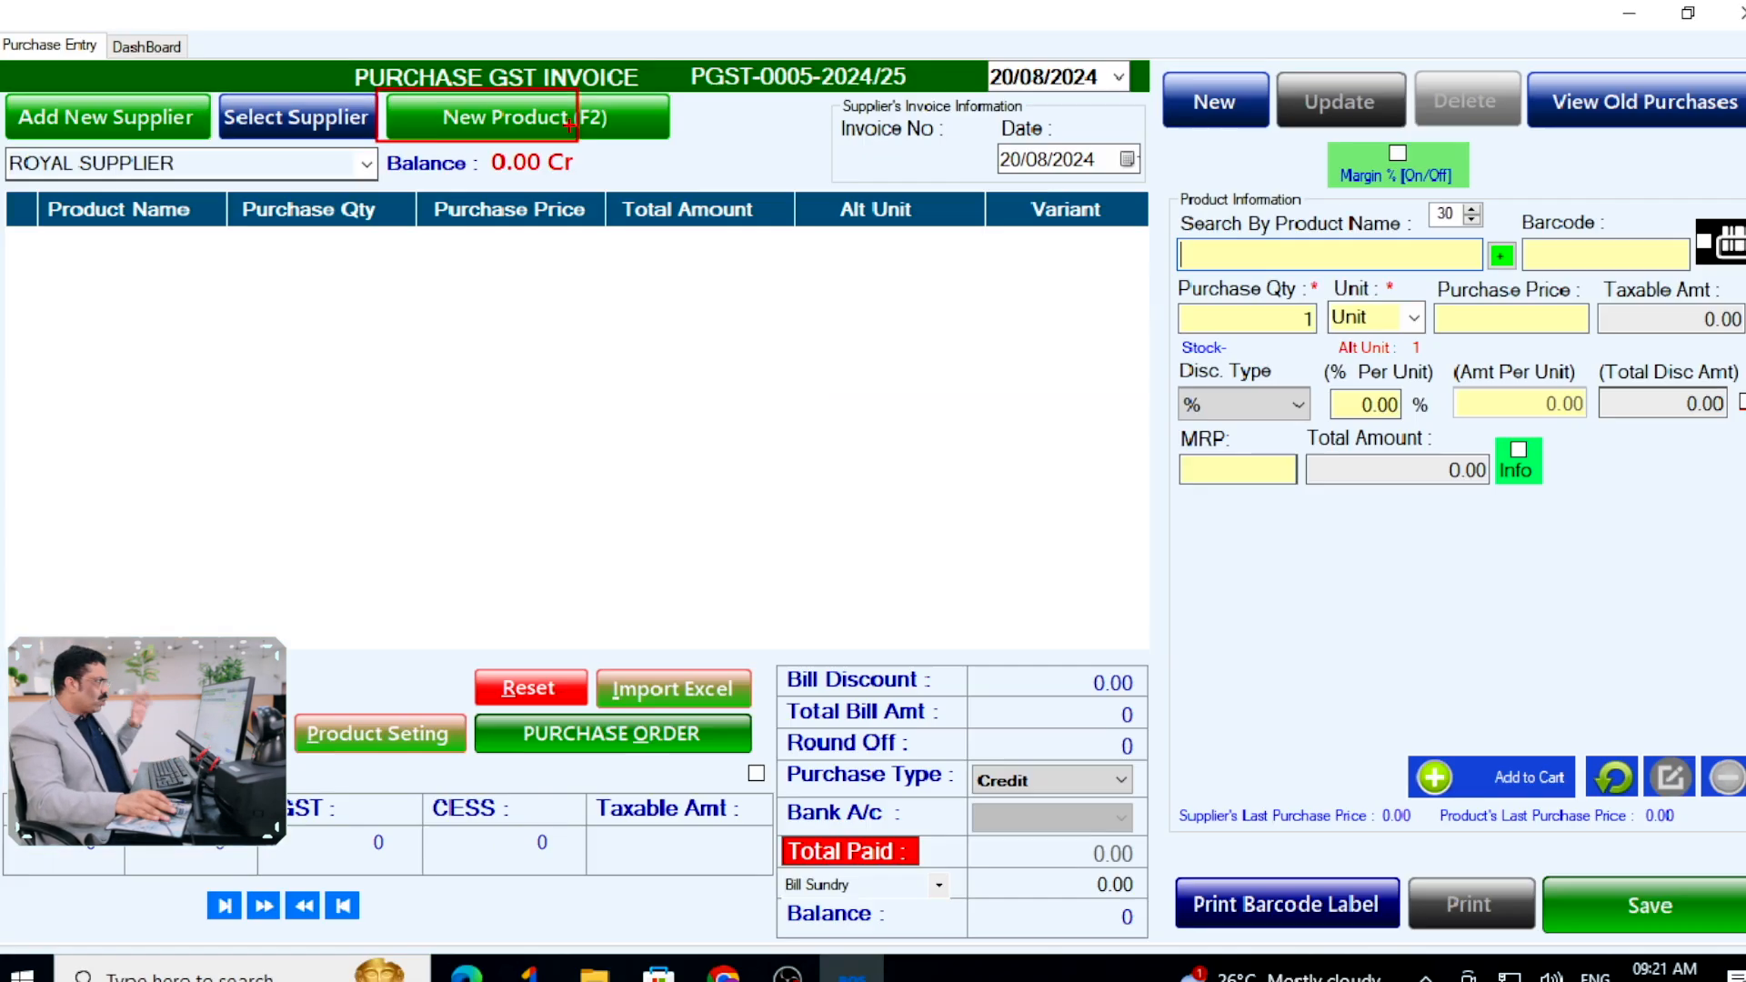
Add the new product PENCIL to the purchase with purchase price 10, opening stock 25, MRP 40 and retail sale price 35.
{"action": "left_click", "coordinate": [568, 125]}
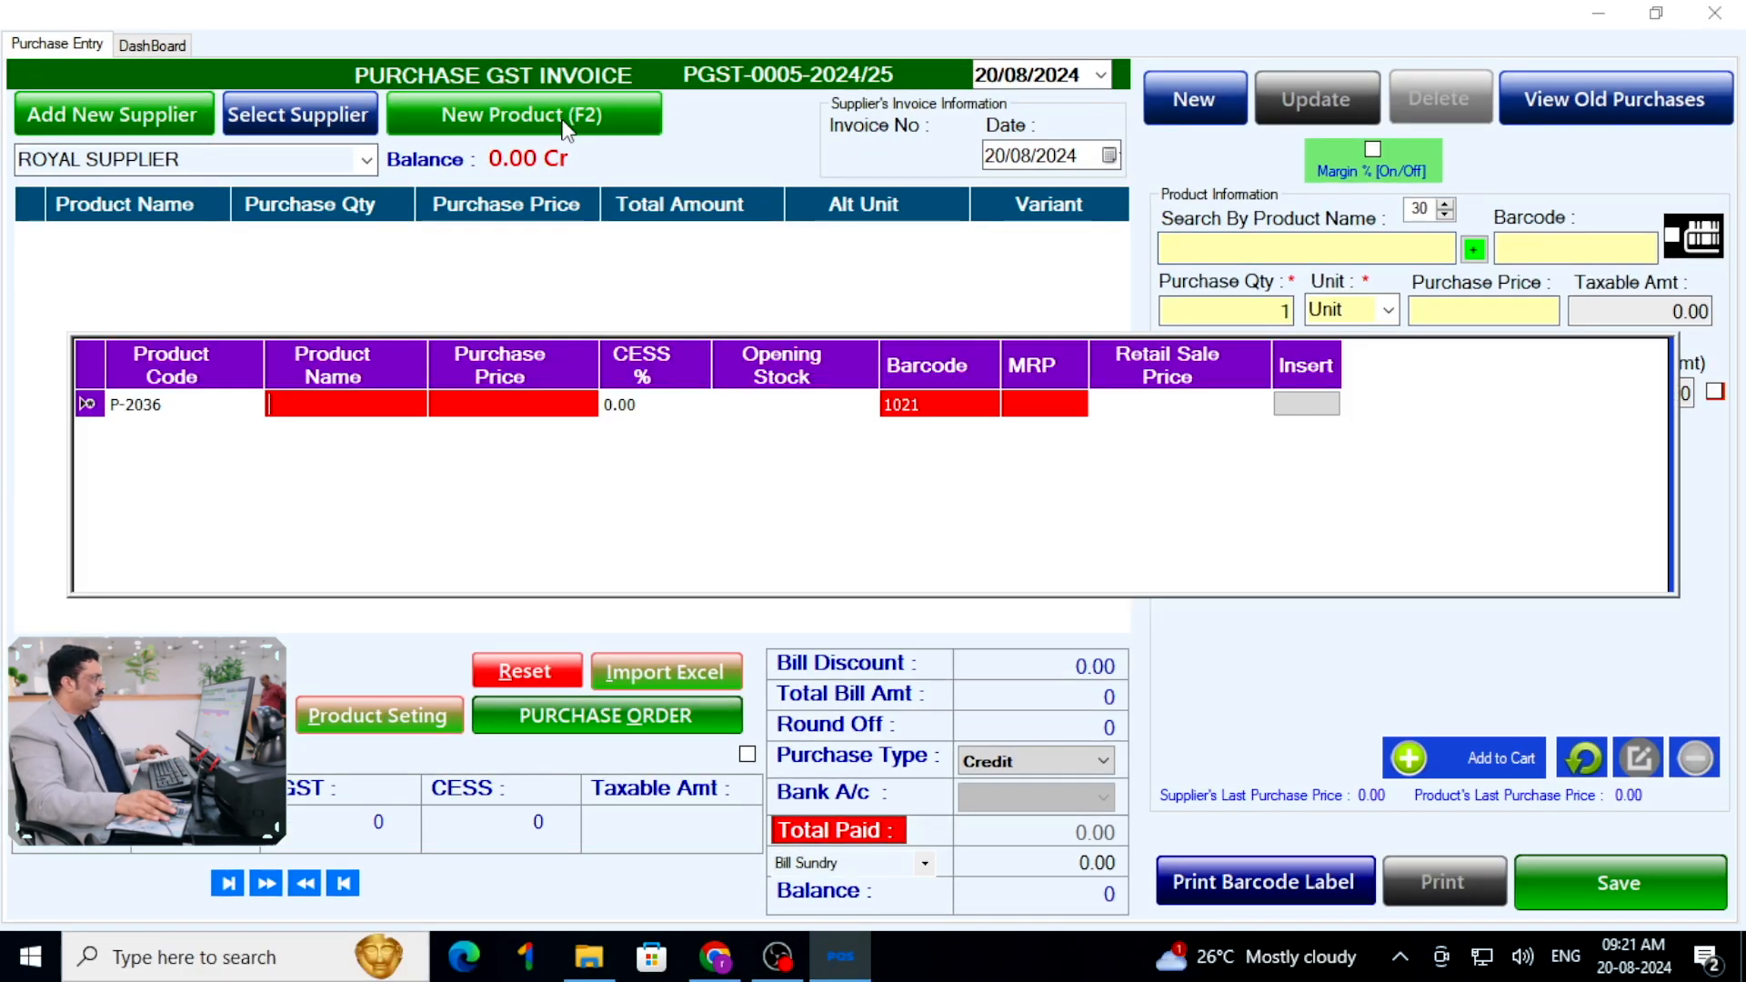
{"action": "left_click", "coordinate": [270, 409]}
{"action": "type", "text": "PENCIL"}
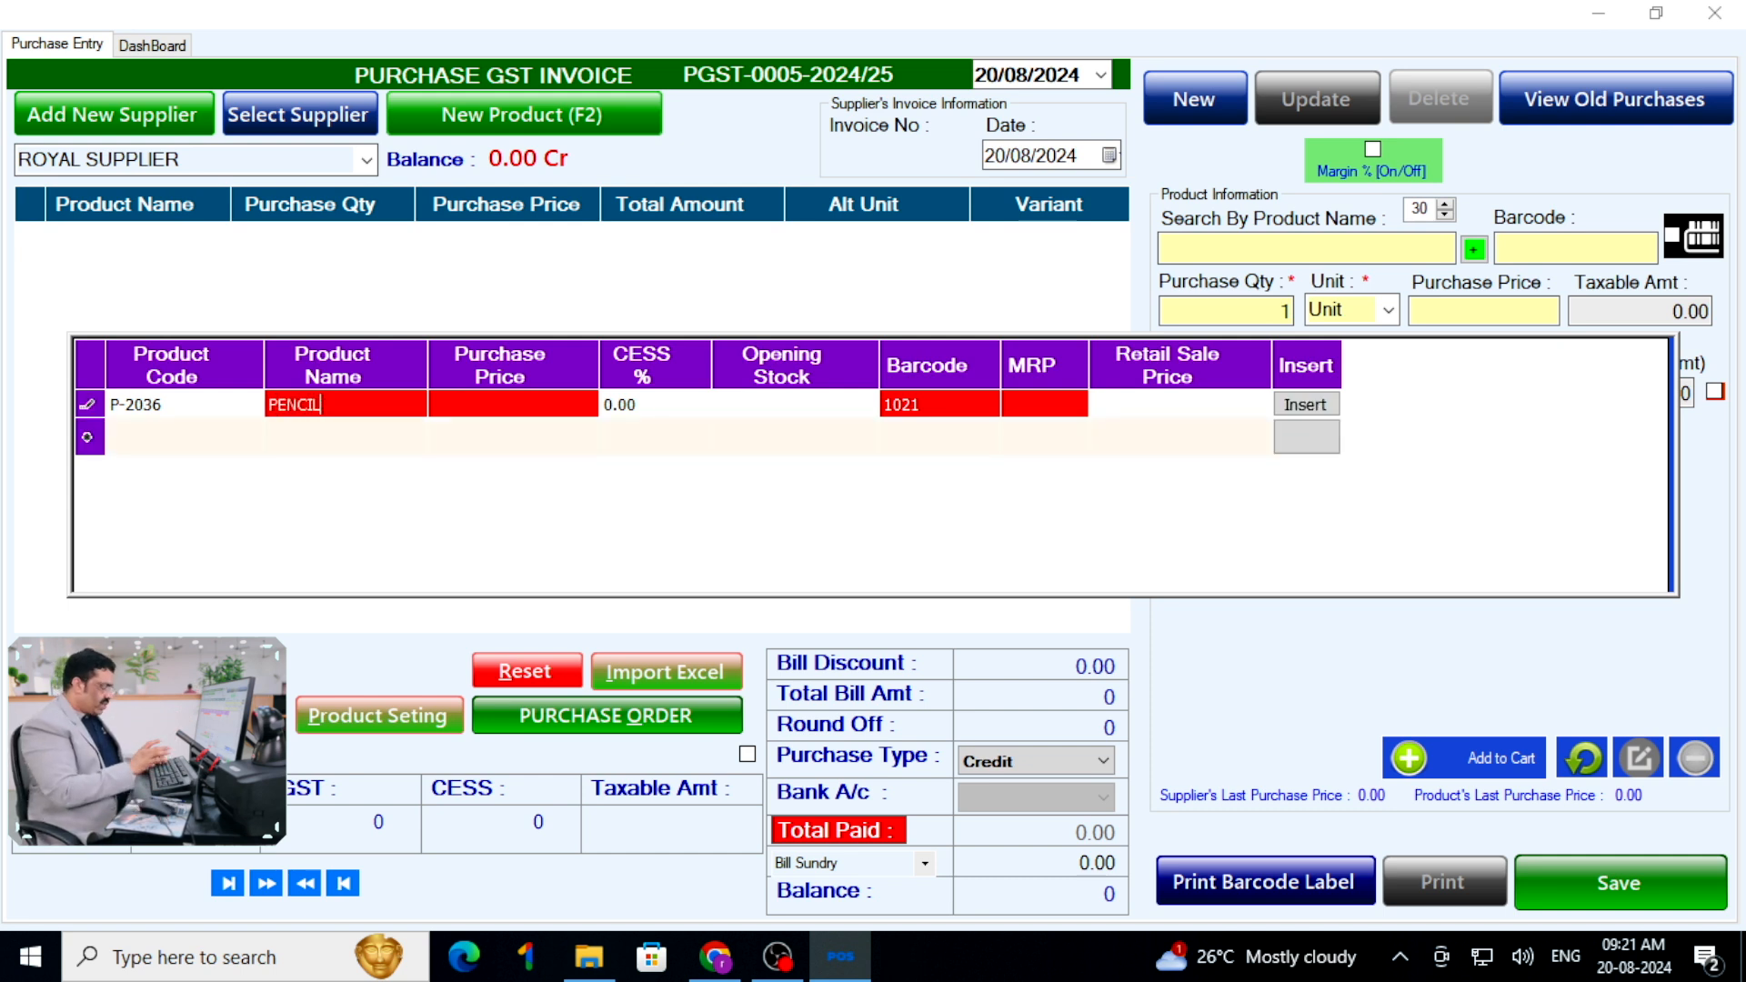
{"action": "key", "text": "Tab"}
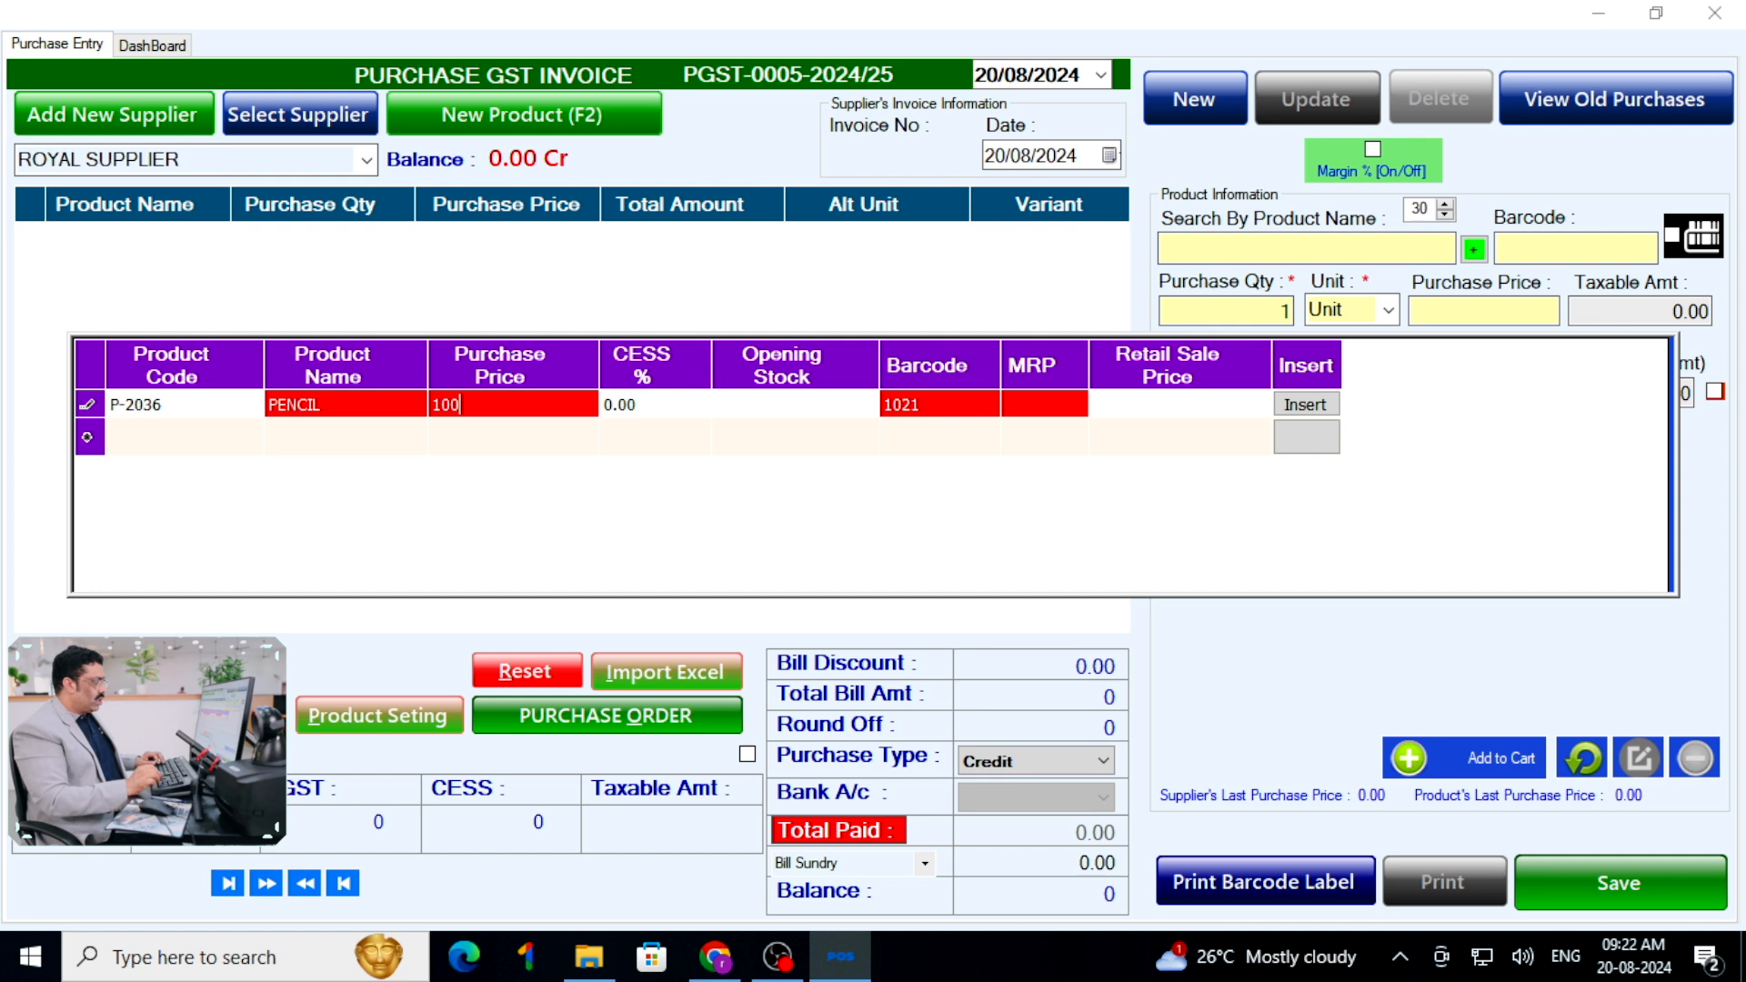
{"action": "key", "text": "Tab"}
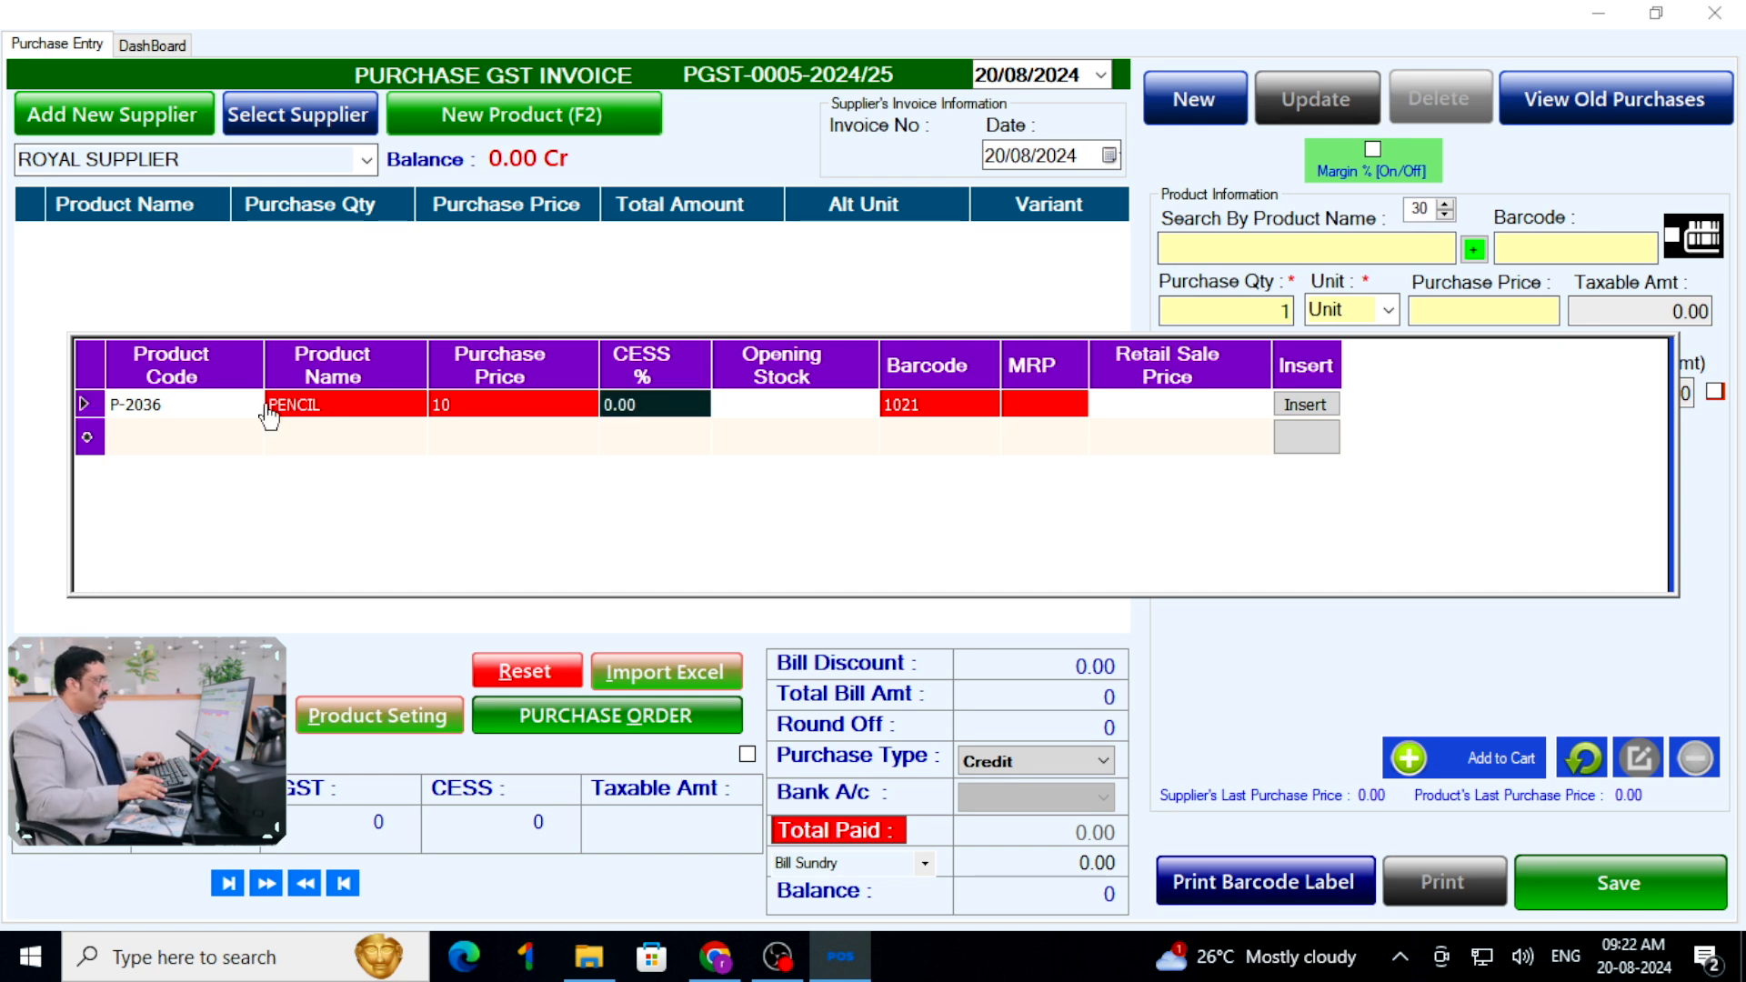
{"action": "key", "text": "Tab"}
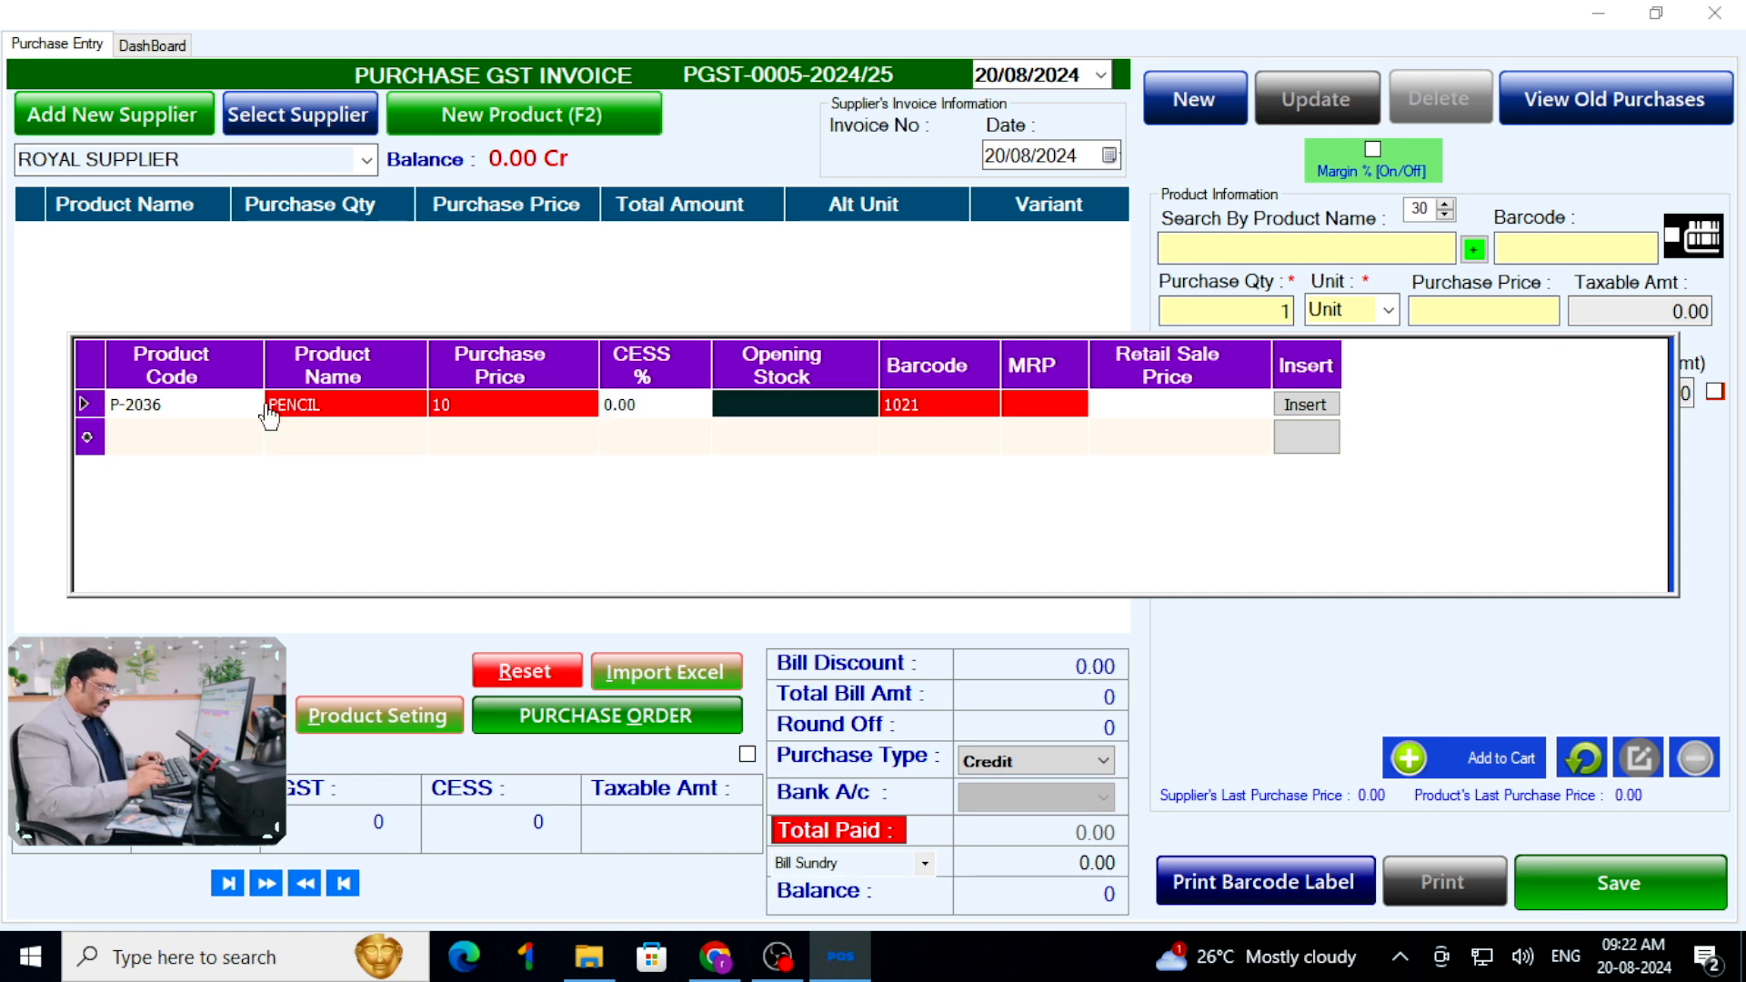
{"action": "type", "text": "25"}
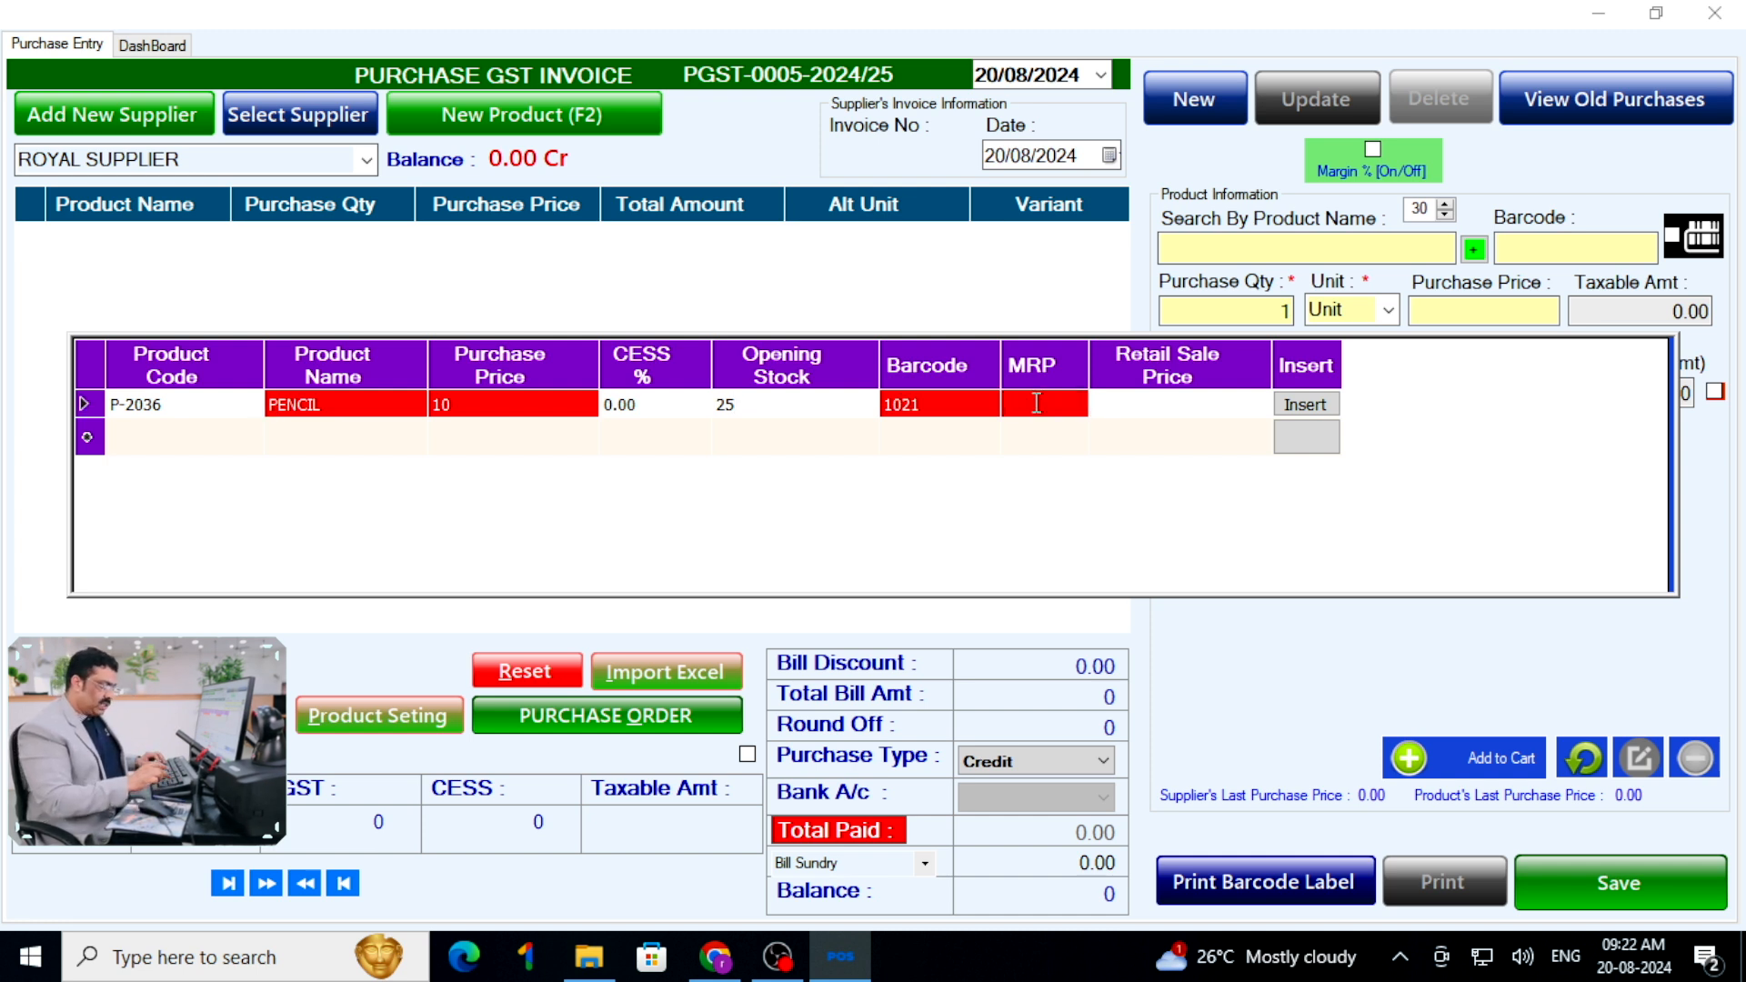
{"action": "key", "text": "Tab"}
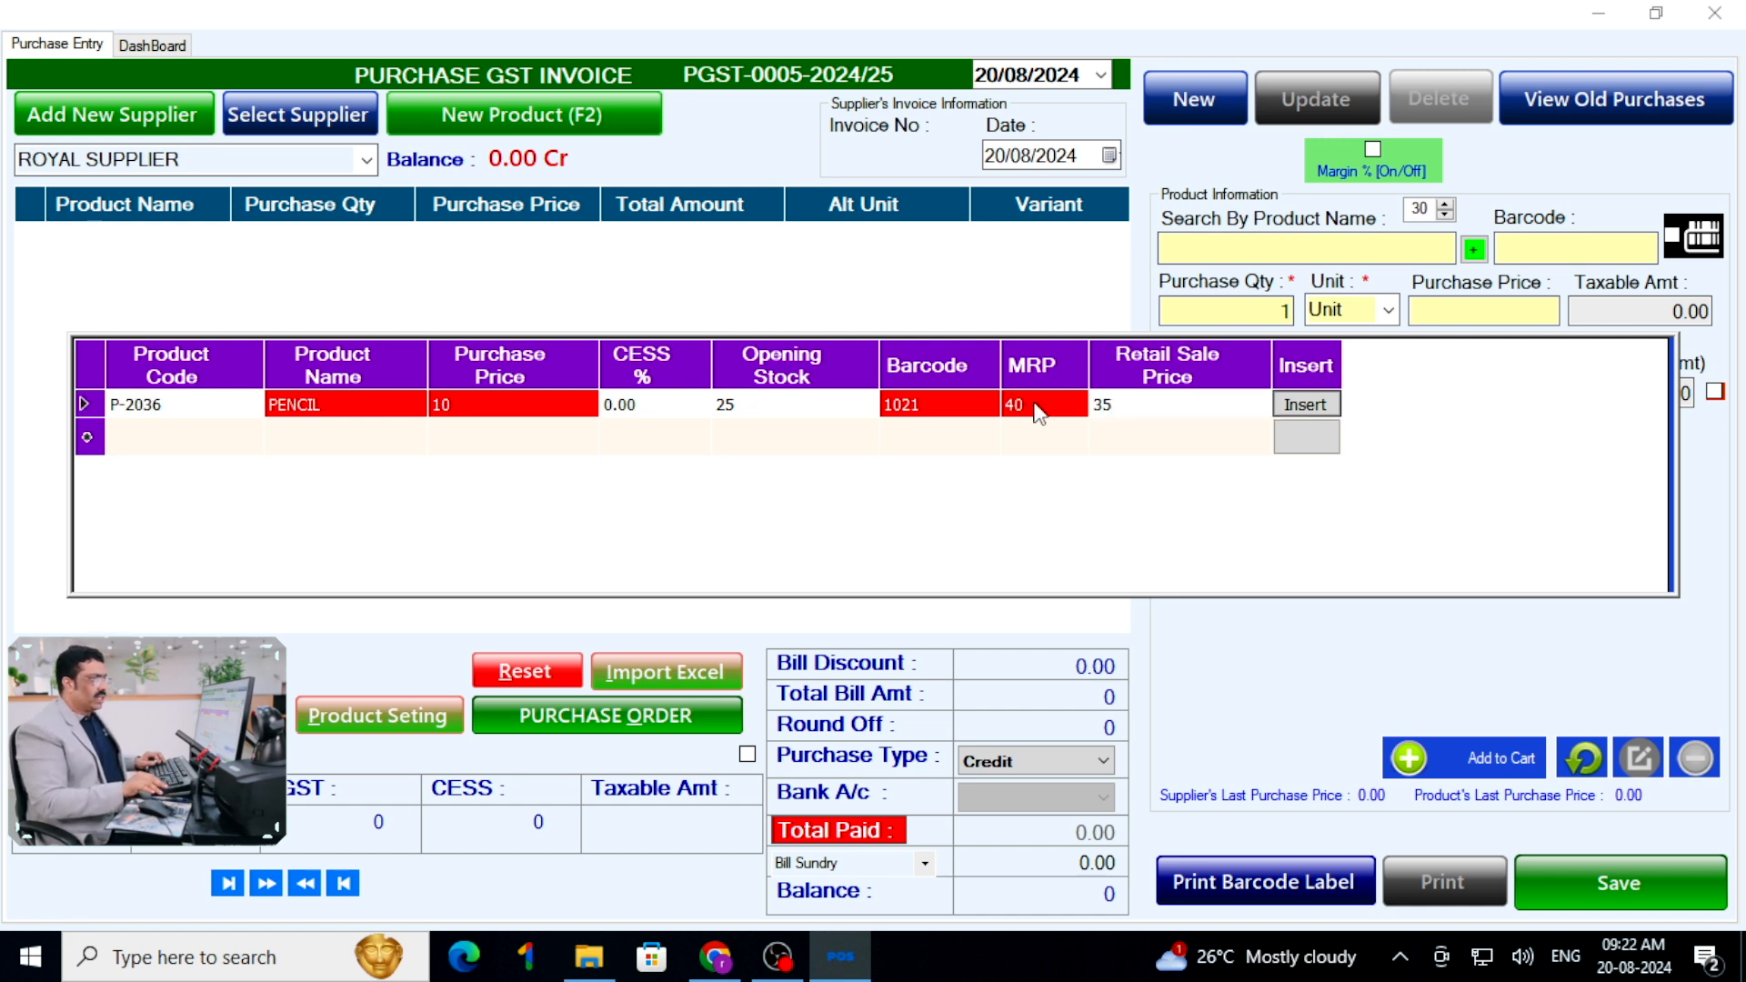
{"action": "key", "text": "Return"}
{"action": "key", "text": "Return"}
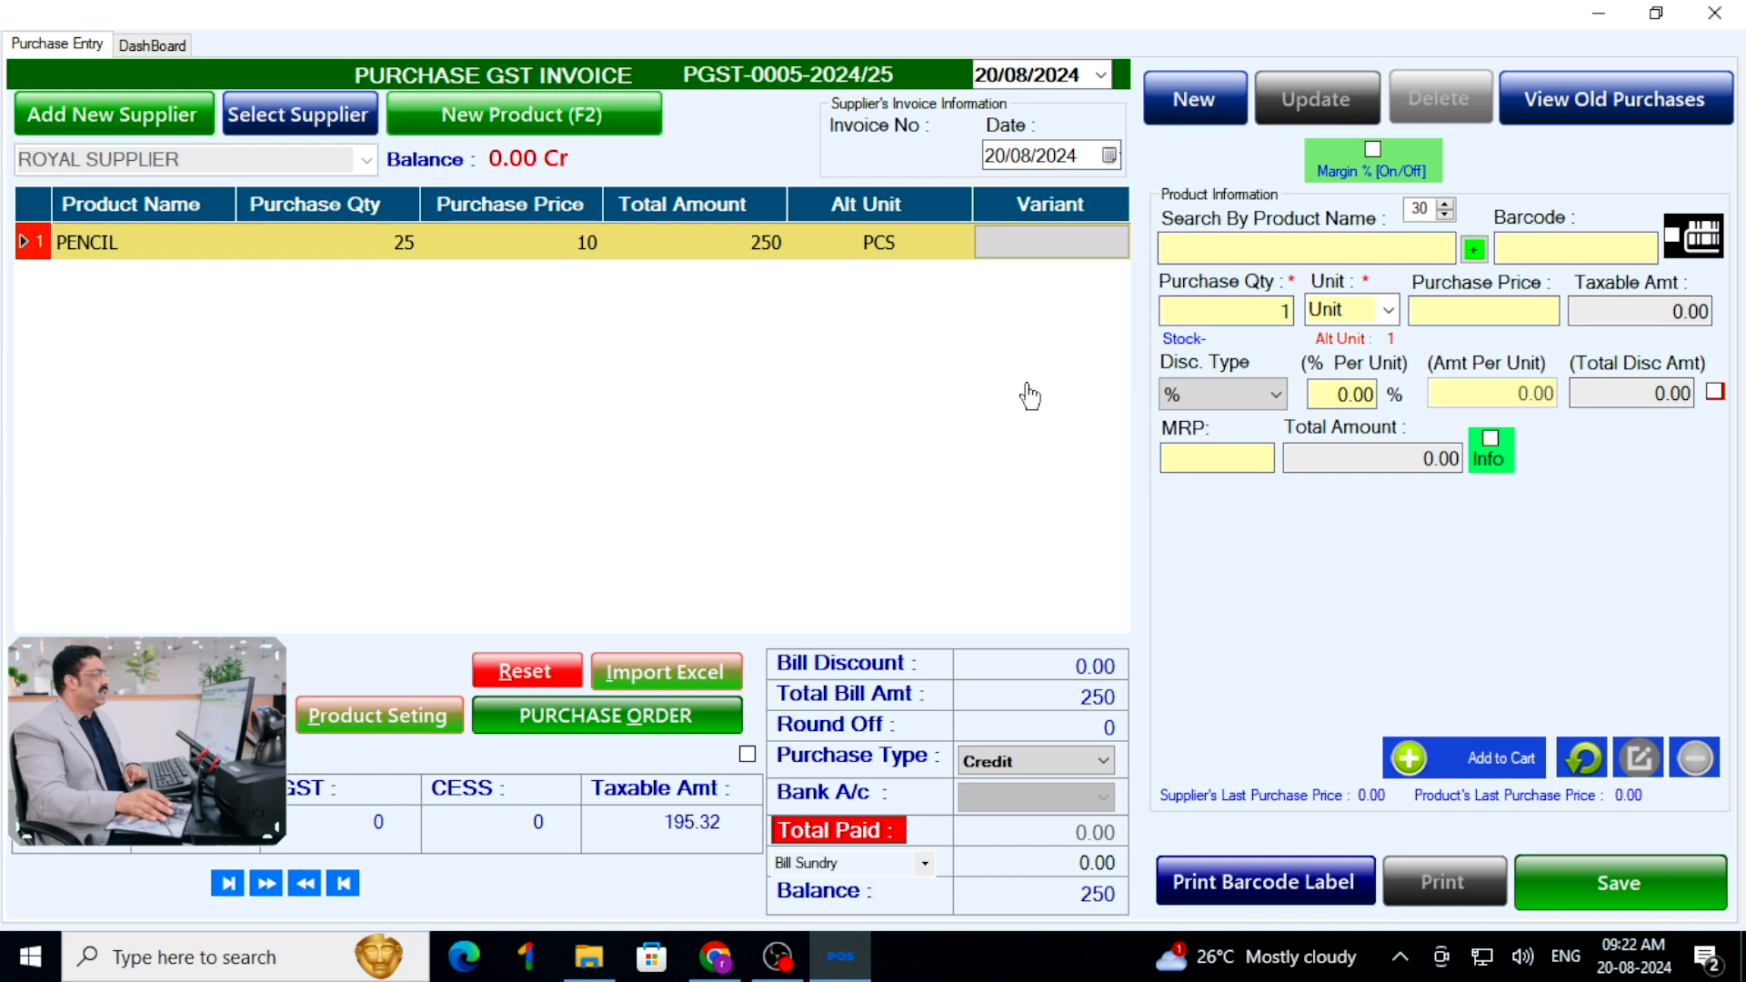
Add the new product LADIES BAG to the purchase with purchase price 200, opening stock 5, MRP 800 and retail sale price 700.
{"action": "key", "text": "F2"}
{"action": "type", "text": "LADIES BAG"}
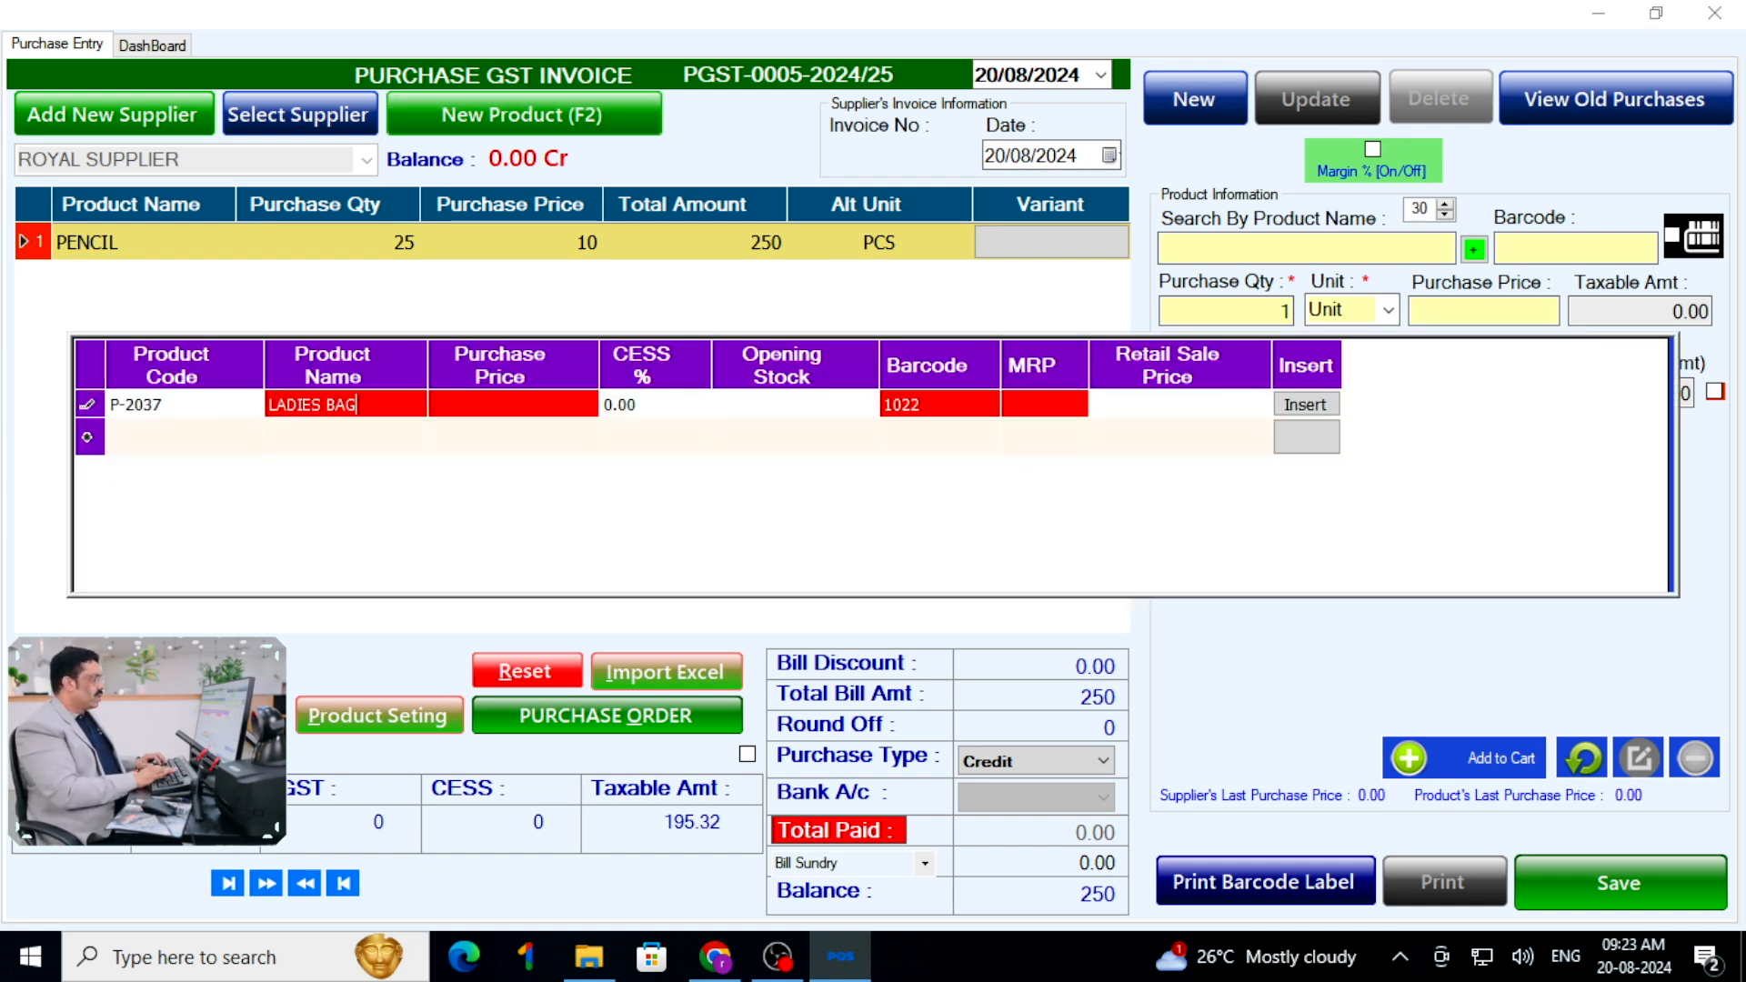
{"action": "key", "text": "Tab"}
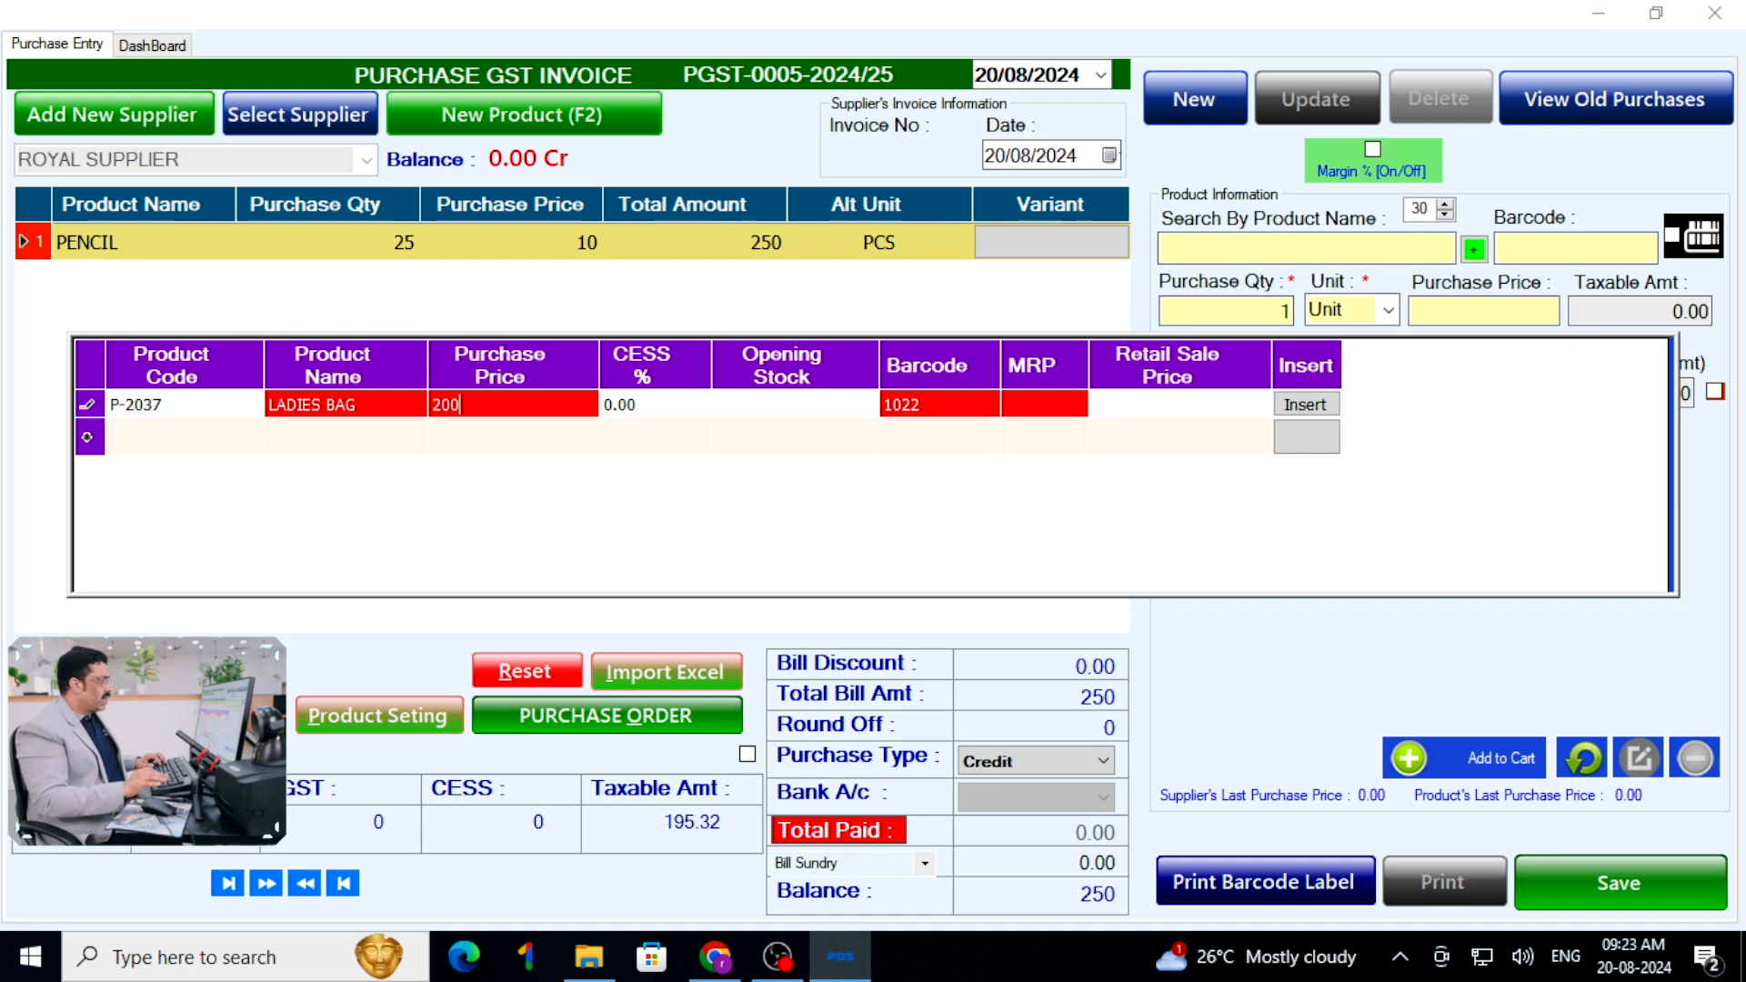
{"action": "key", "text": "Tab"}
{"action": "key", "text": "Tab"}
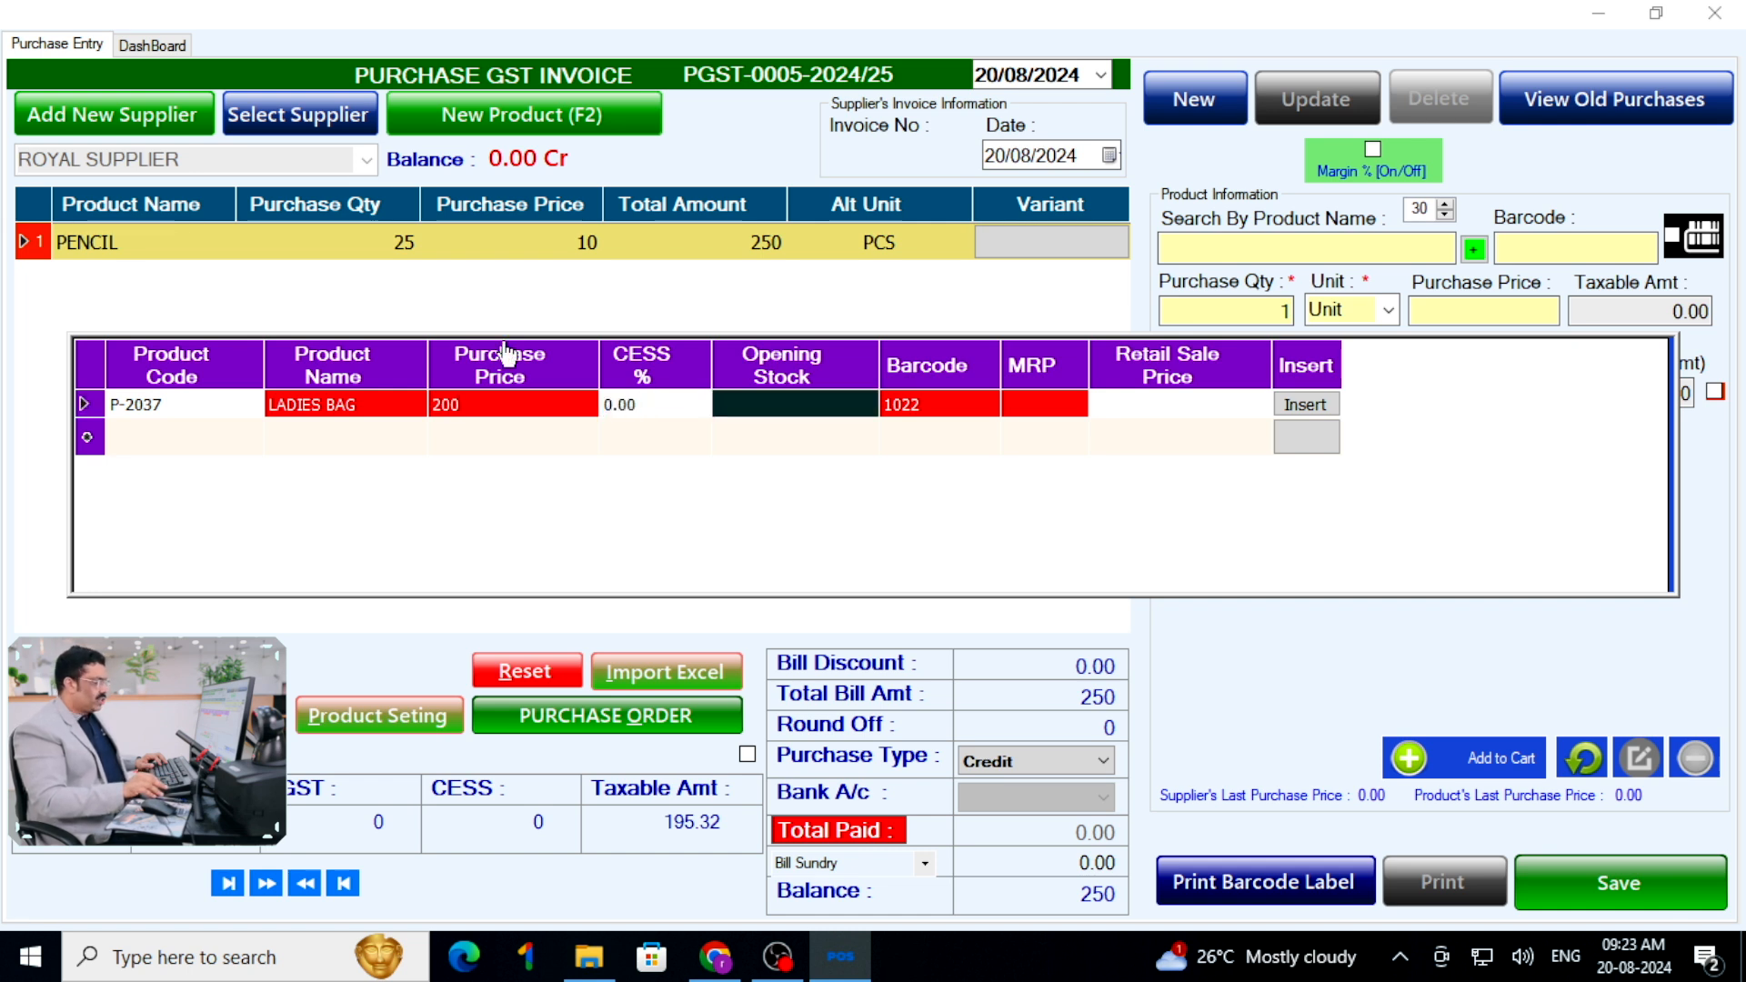
{"action": "type", "text": "5"}
{"action": "key", "text": "Tab"}
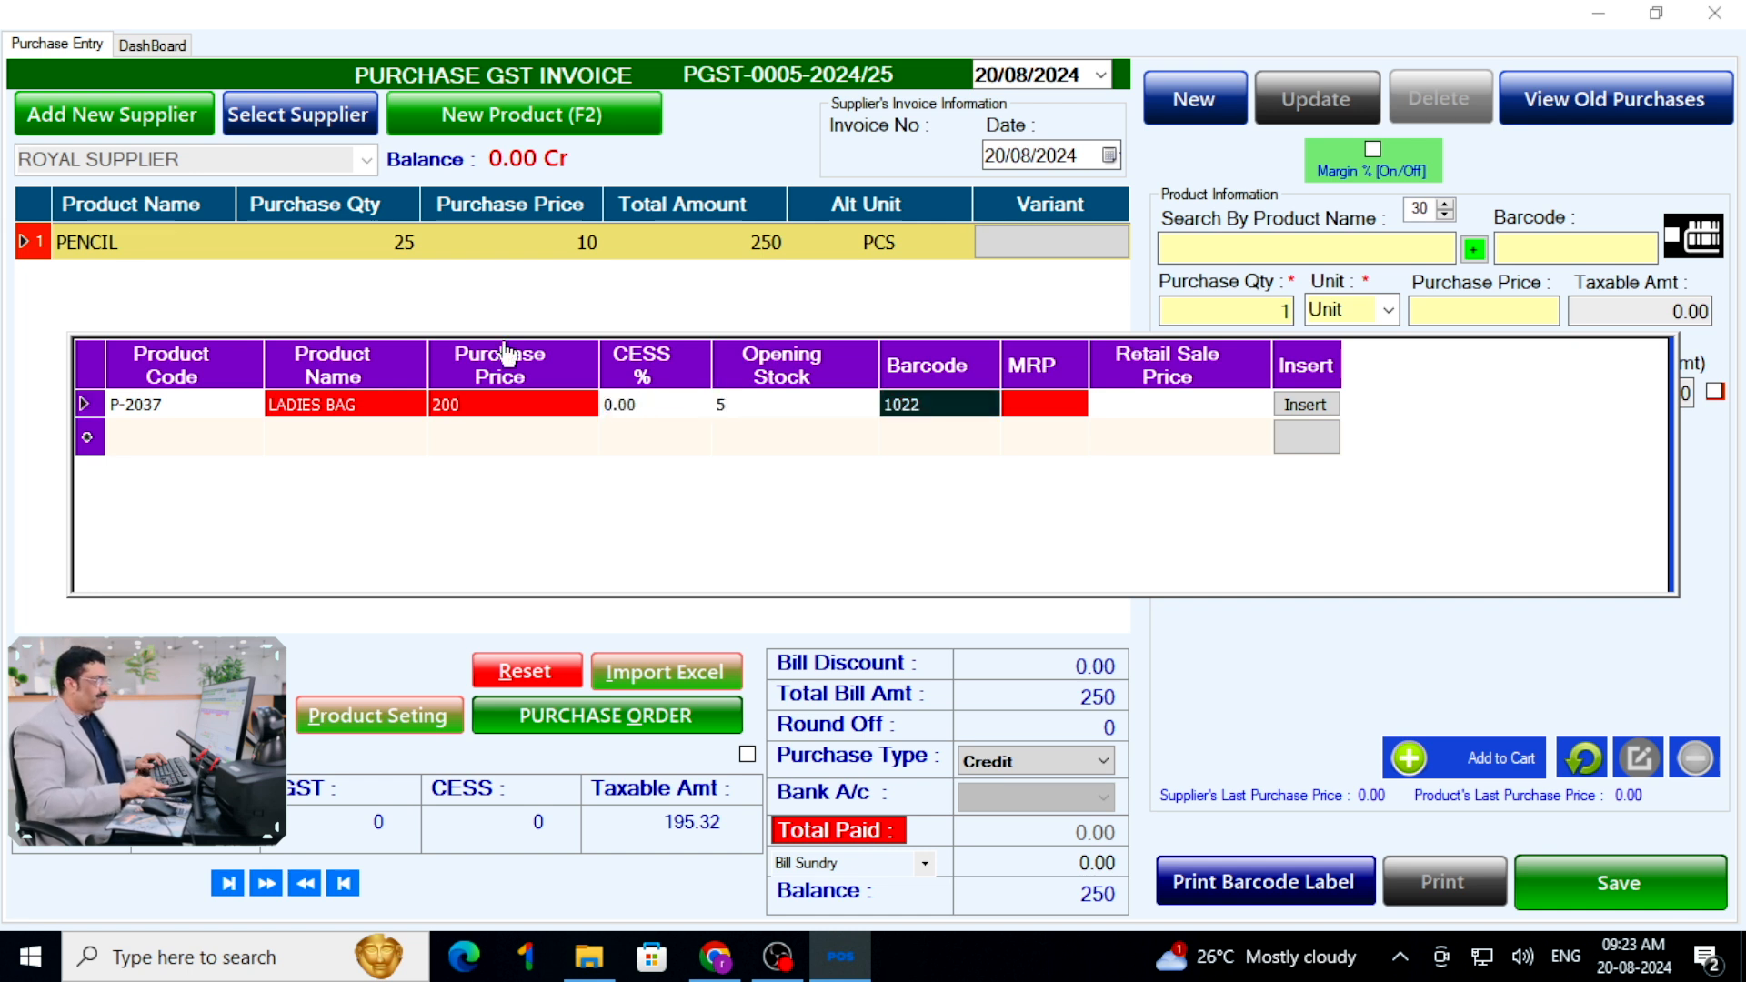
{"action": "key", "text": "Tab"}
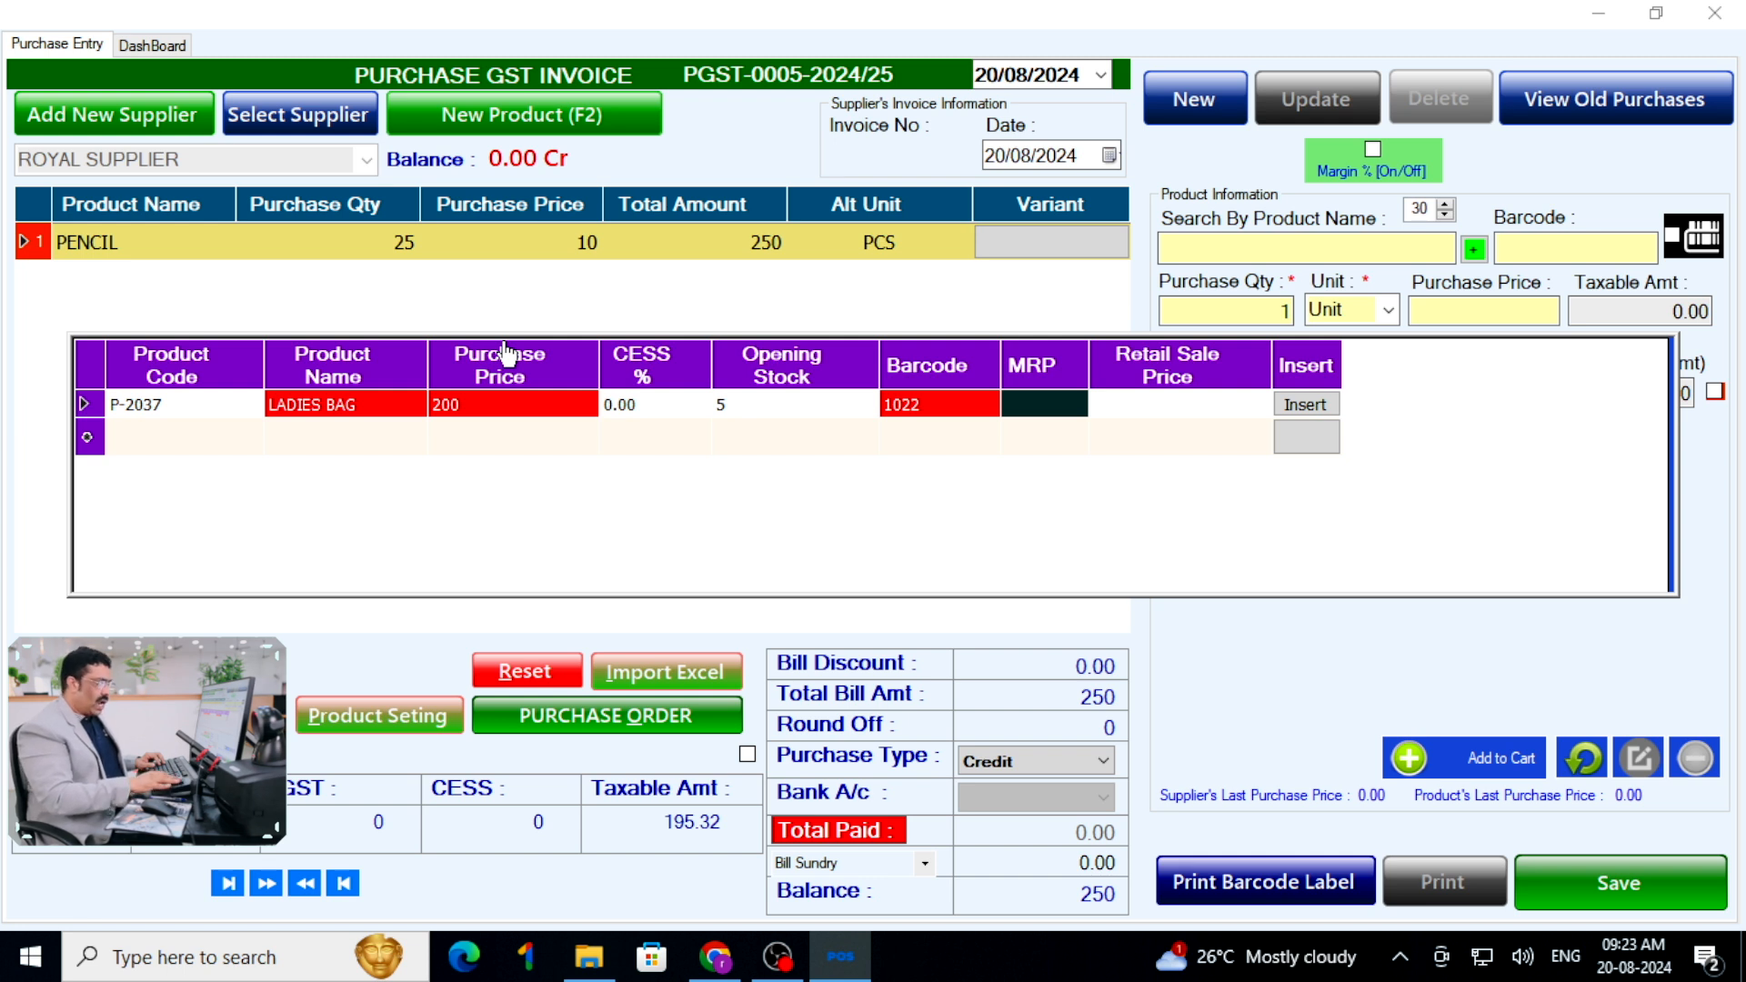
{"action": "type", "text": "800"}
{"action": "key", "text": "Tab"}
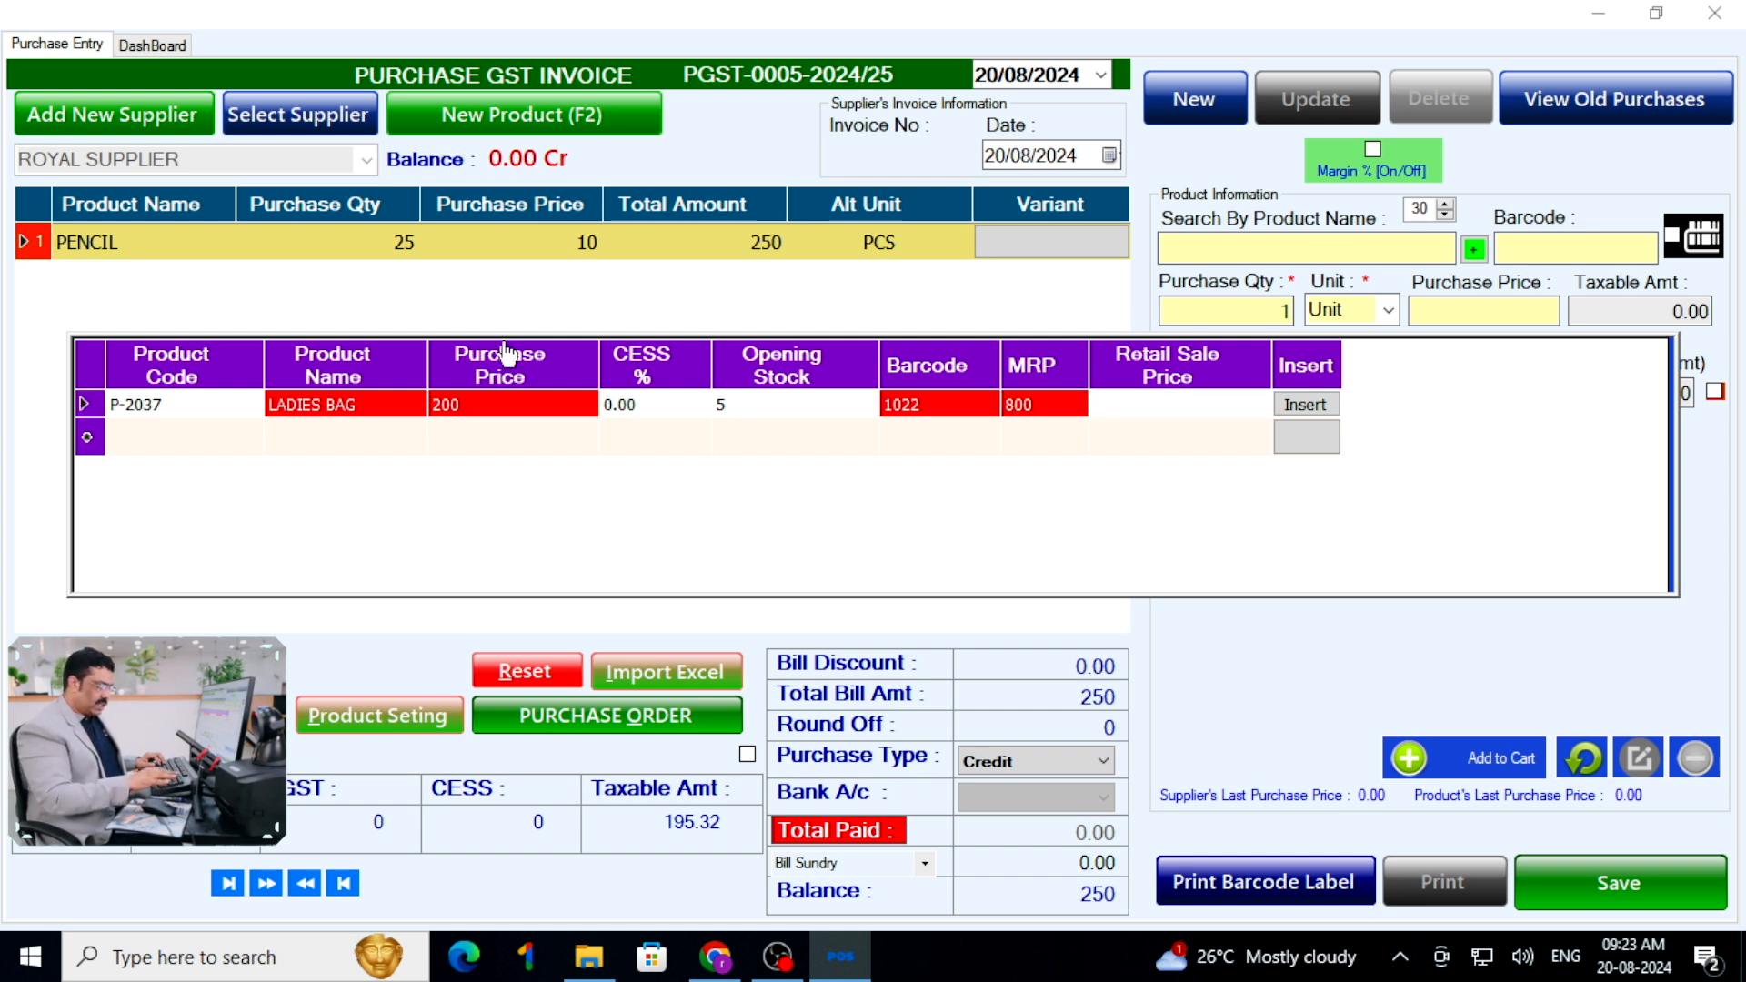
{"action": "key", "text": "Return"}
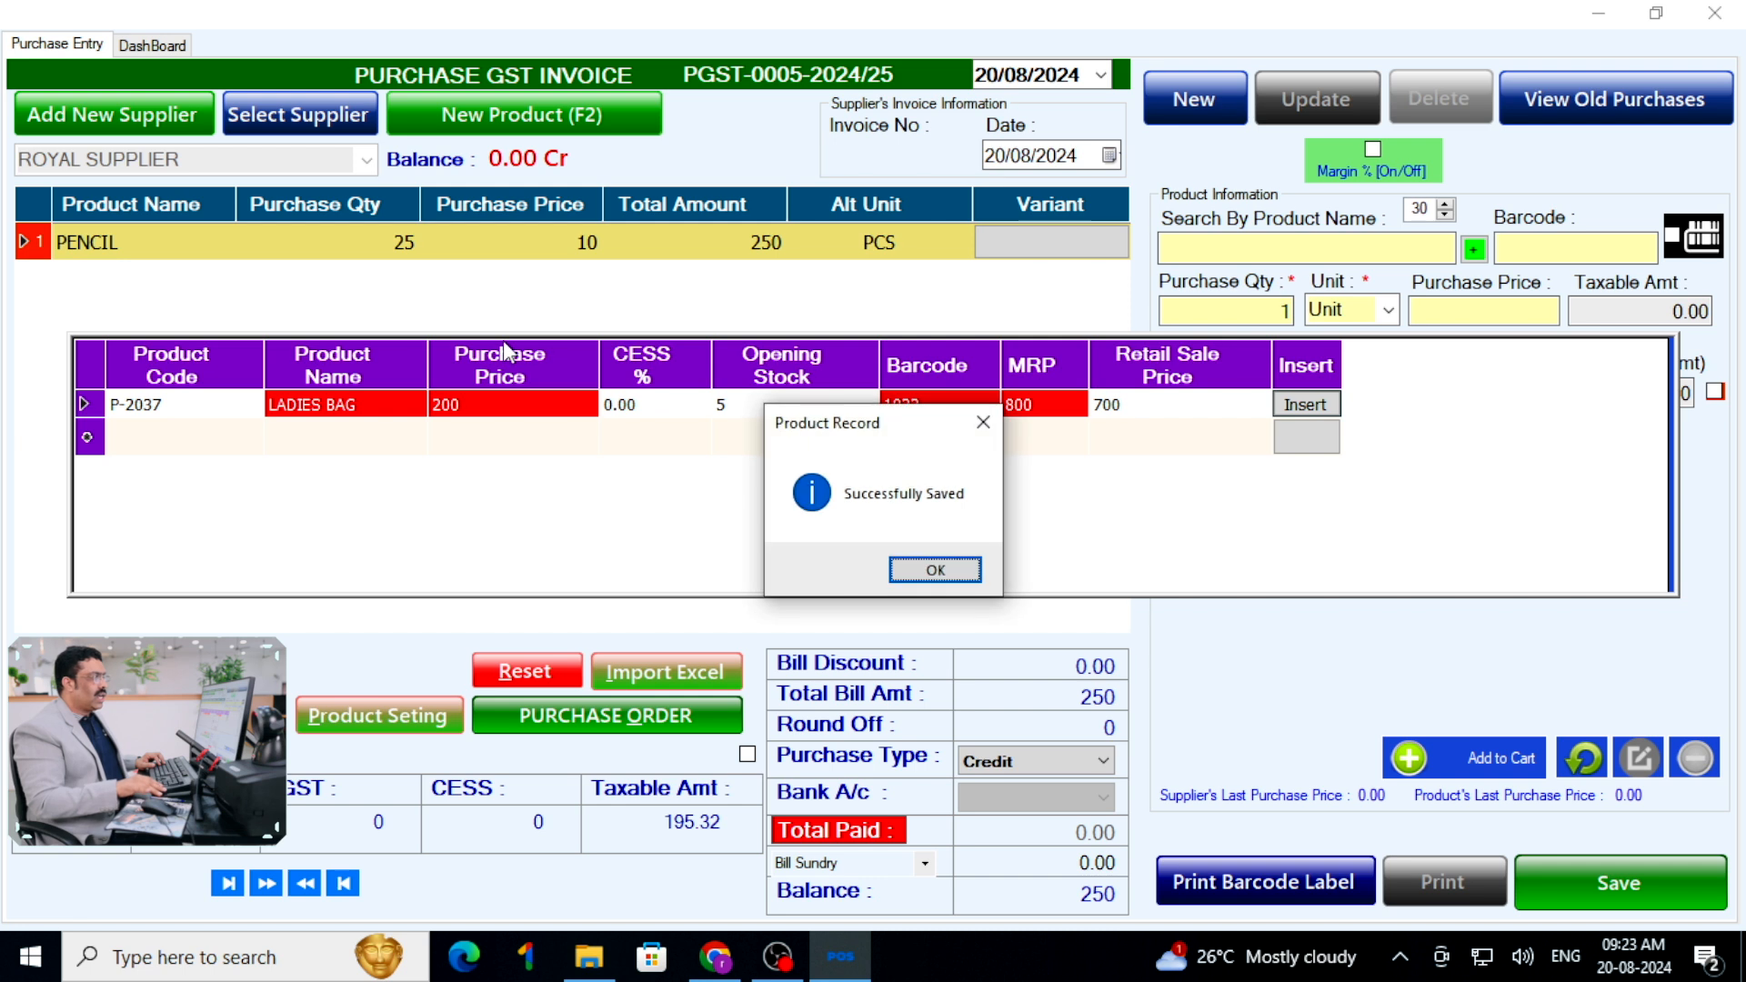
{"action": "key", "text": "Return"}
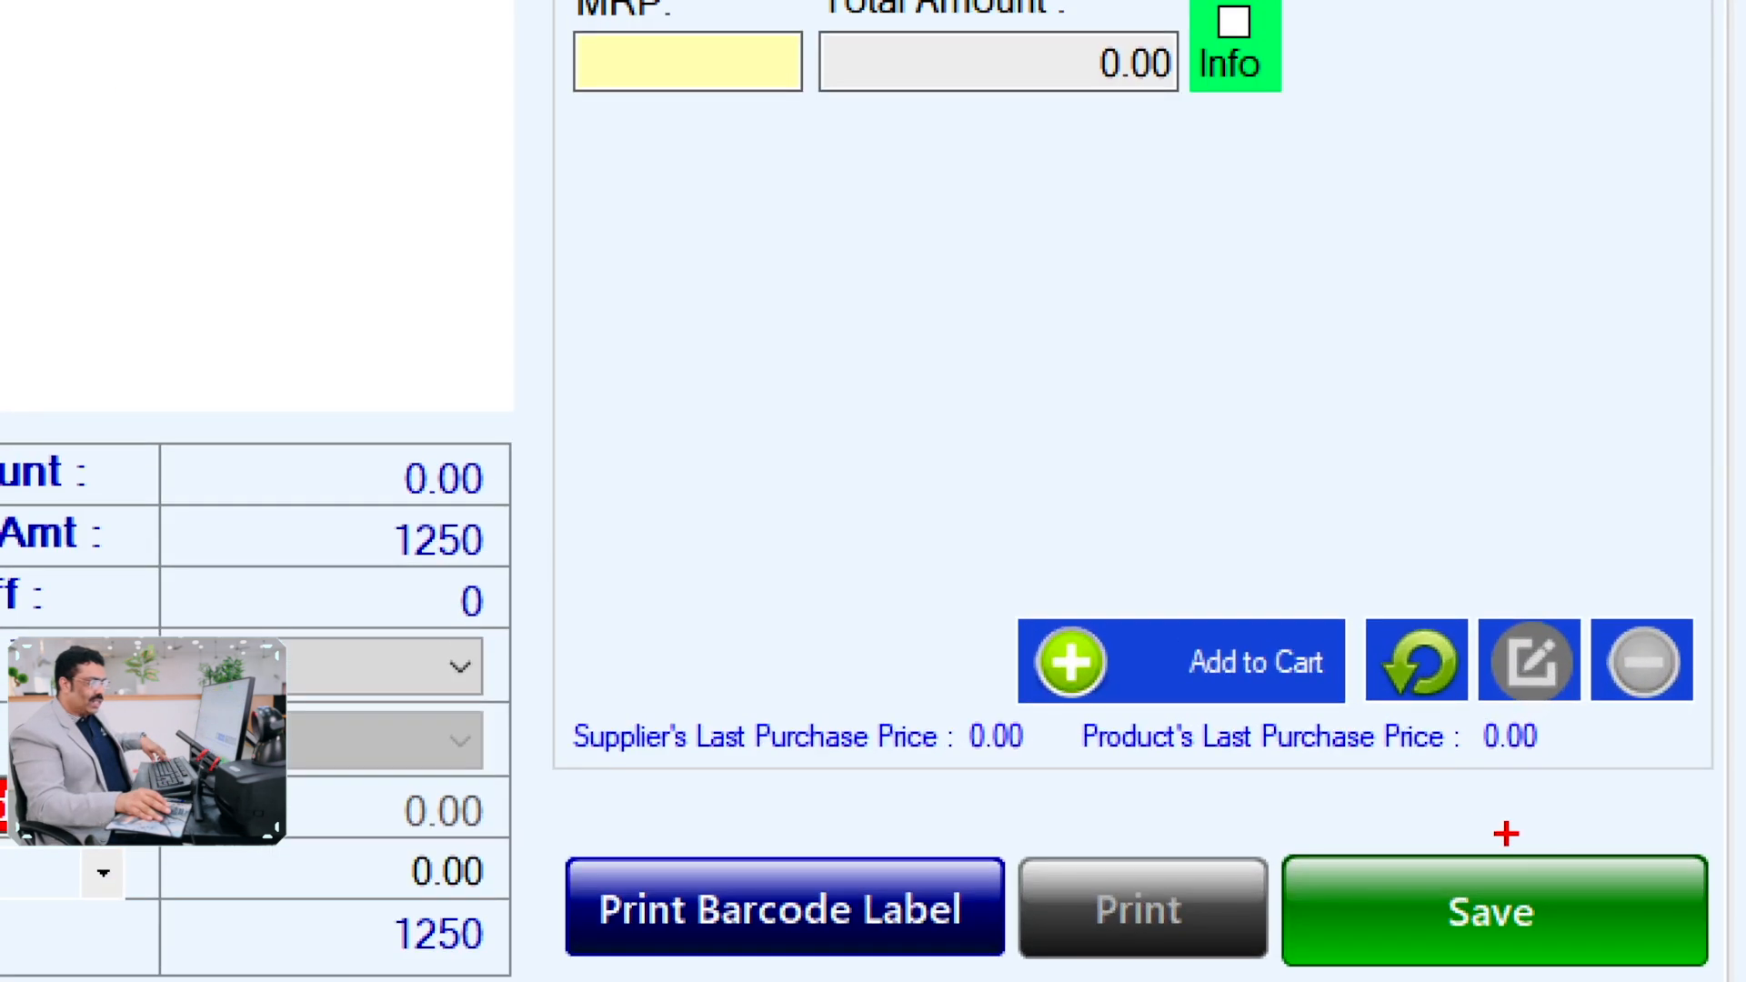
Save the purchase invoice and open barcode label printing for its products.
{"action": "left_click", "coordinate": [1496, 896]}
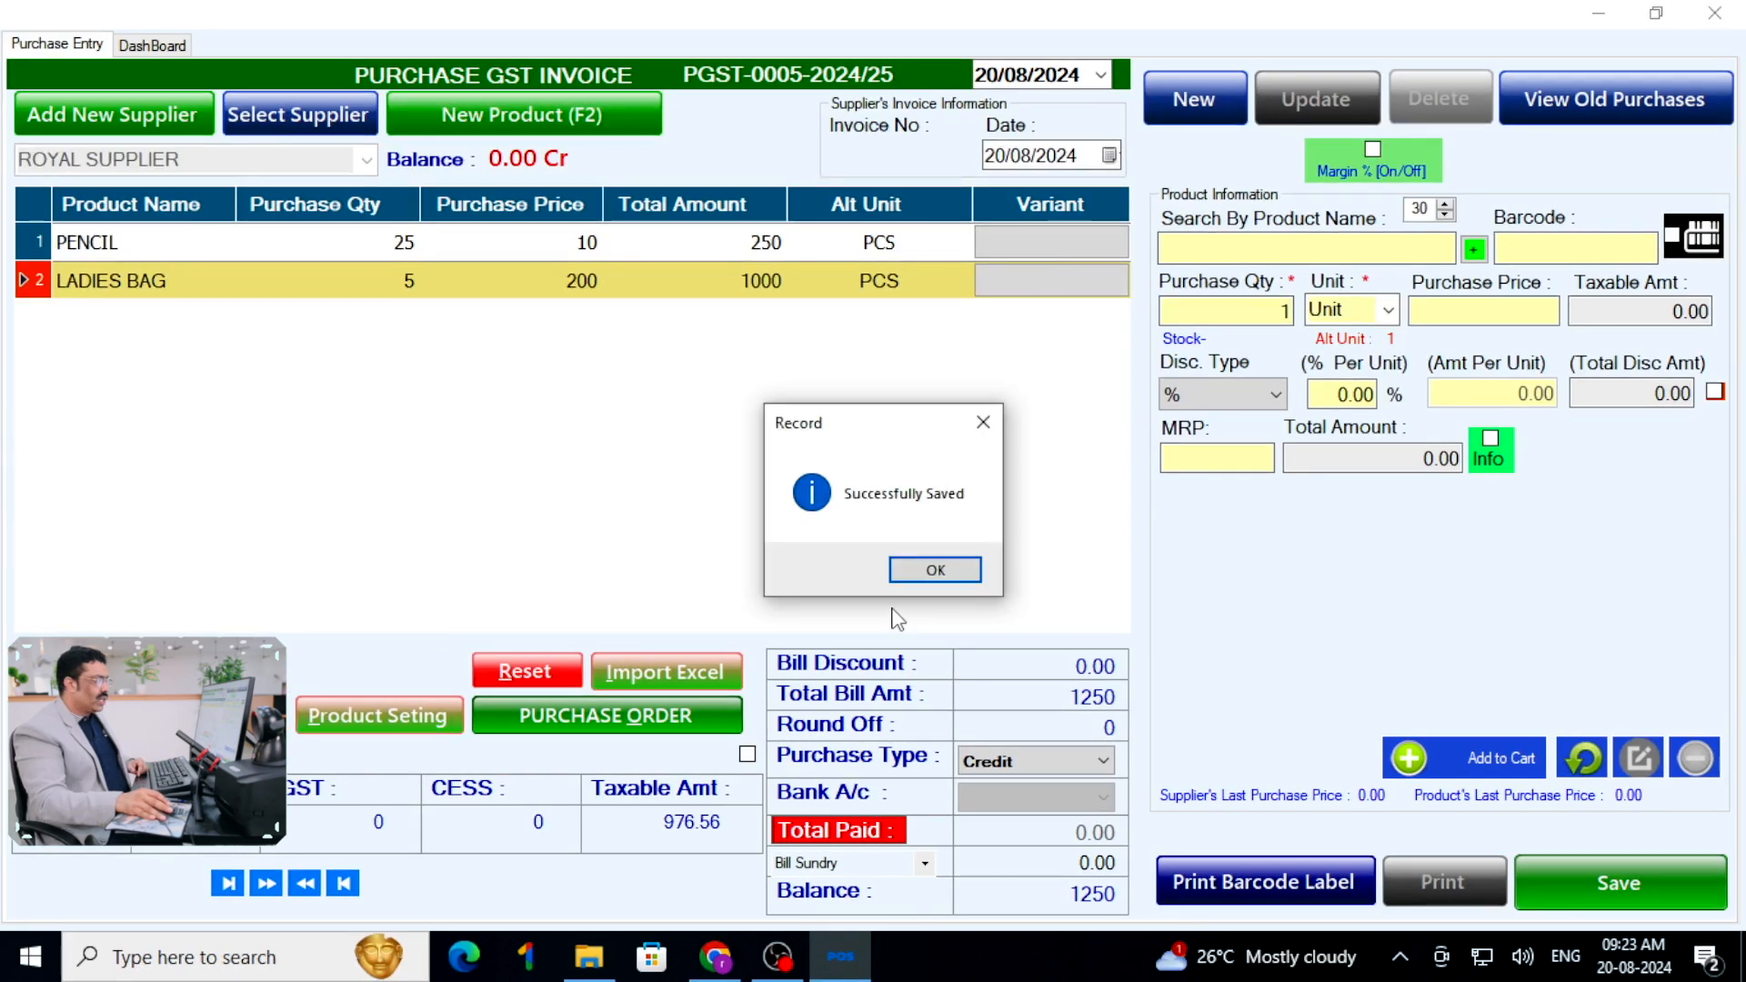
{"action": "left_click", "coordinate": [923, 571]}
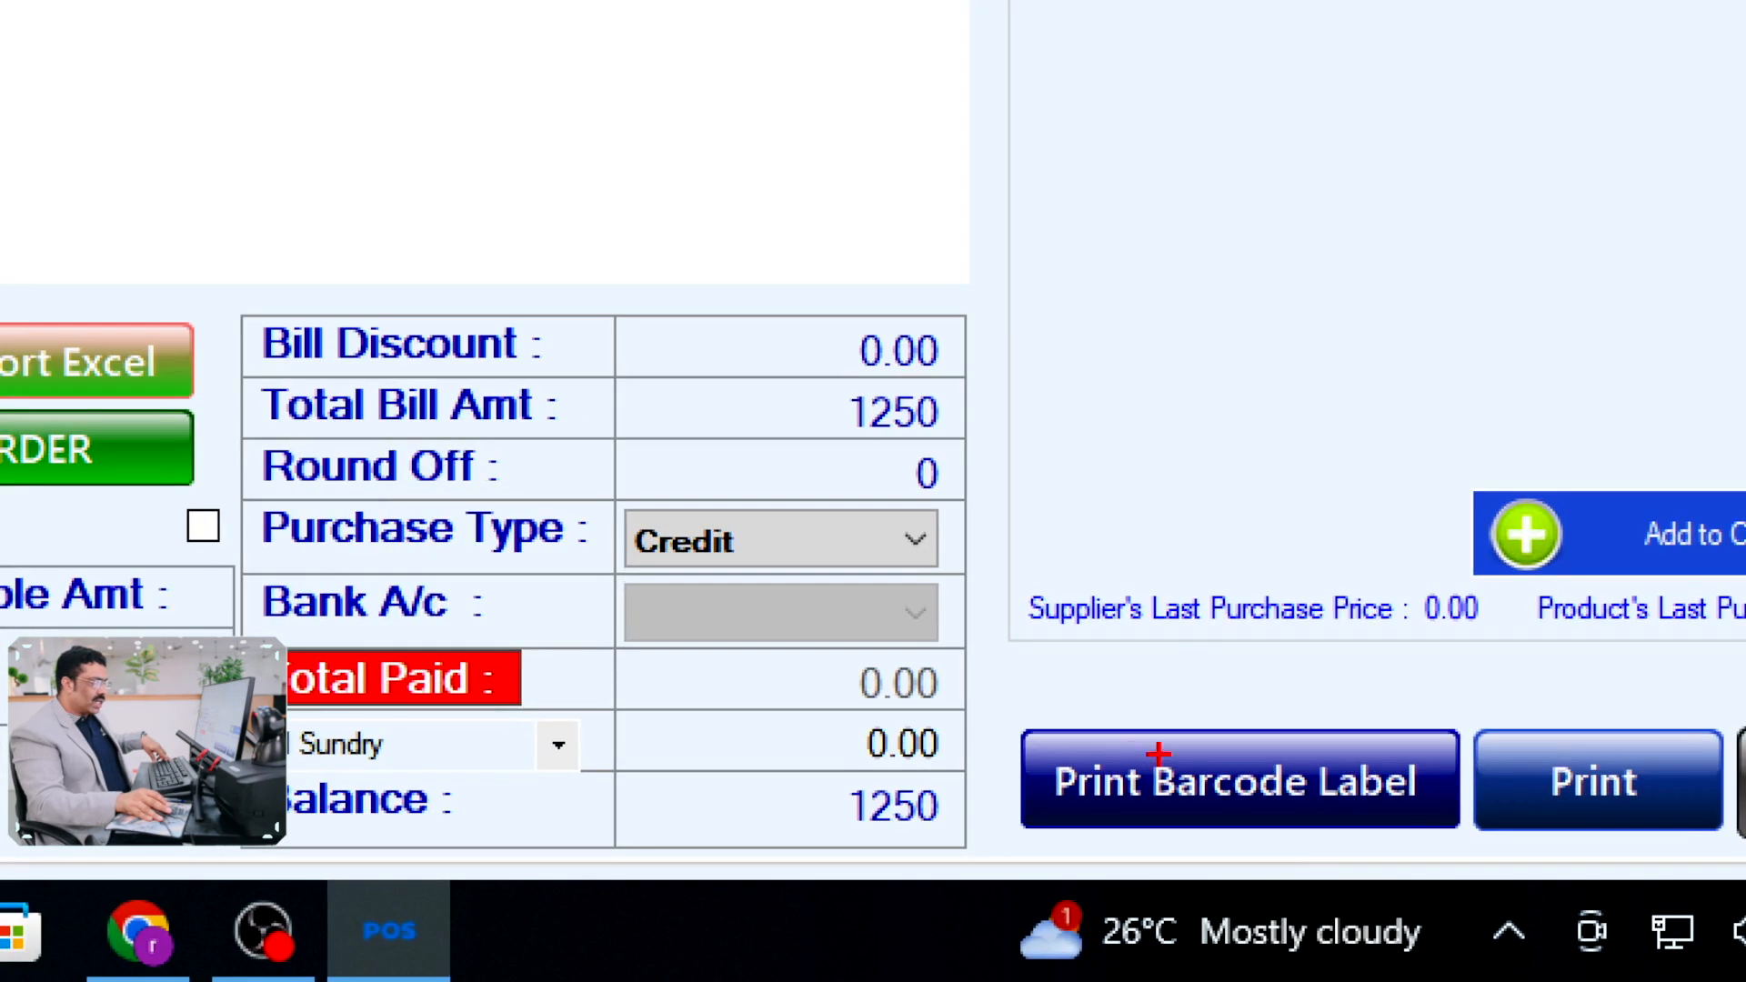
{"action": "left_click", "coordinate": [1273, 880]}
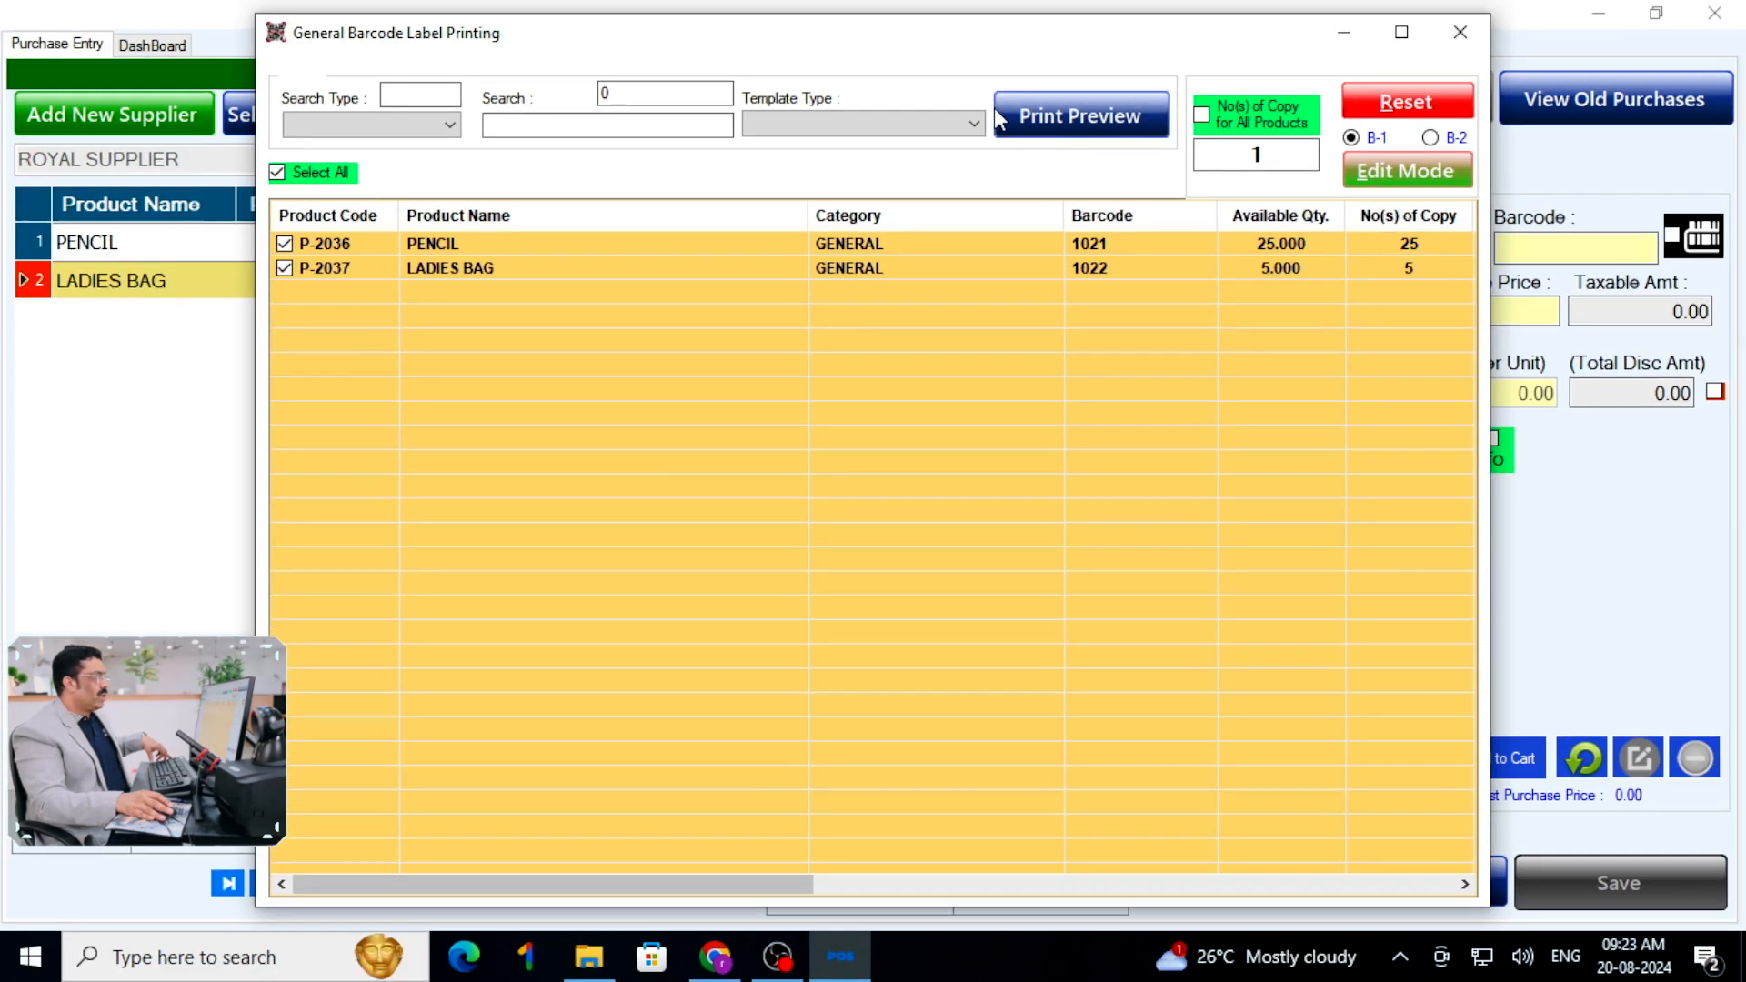
Preview the barcode labels with the Barcode Customise Single template and inspect the PENCIL and LADIES BAG labels, magnifying them to 300%.
{"action": "left_click", "coordinate": [969, 125]}
{"action": "left_click", "coordinate": [878, 347]}
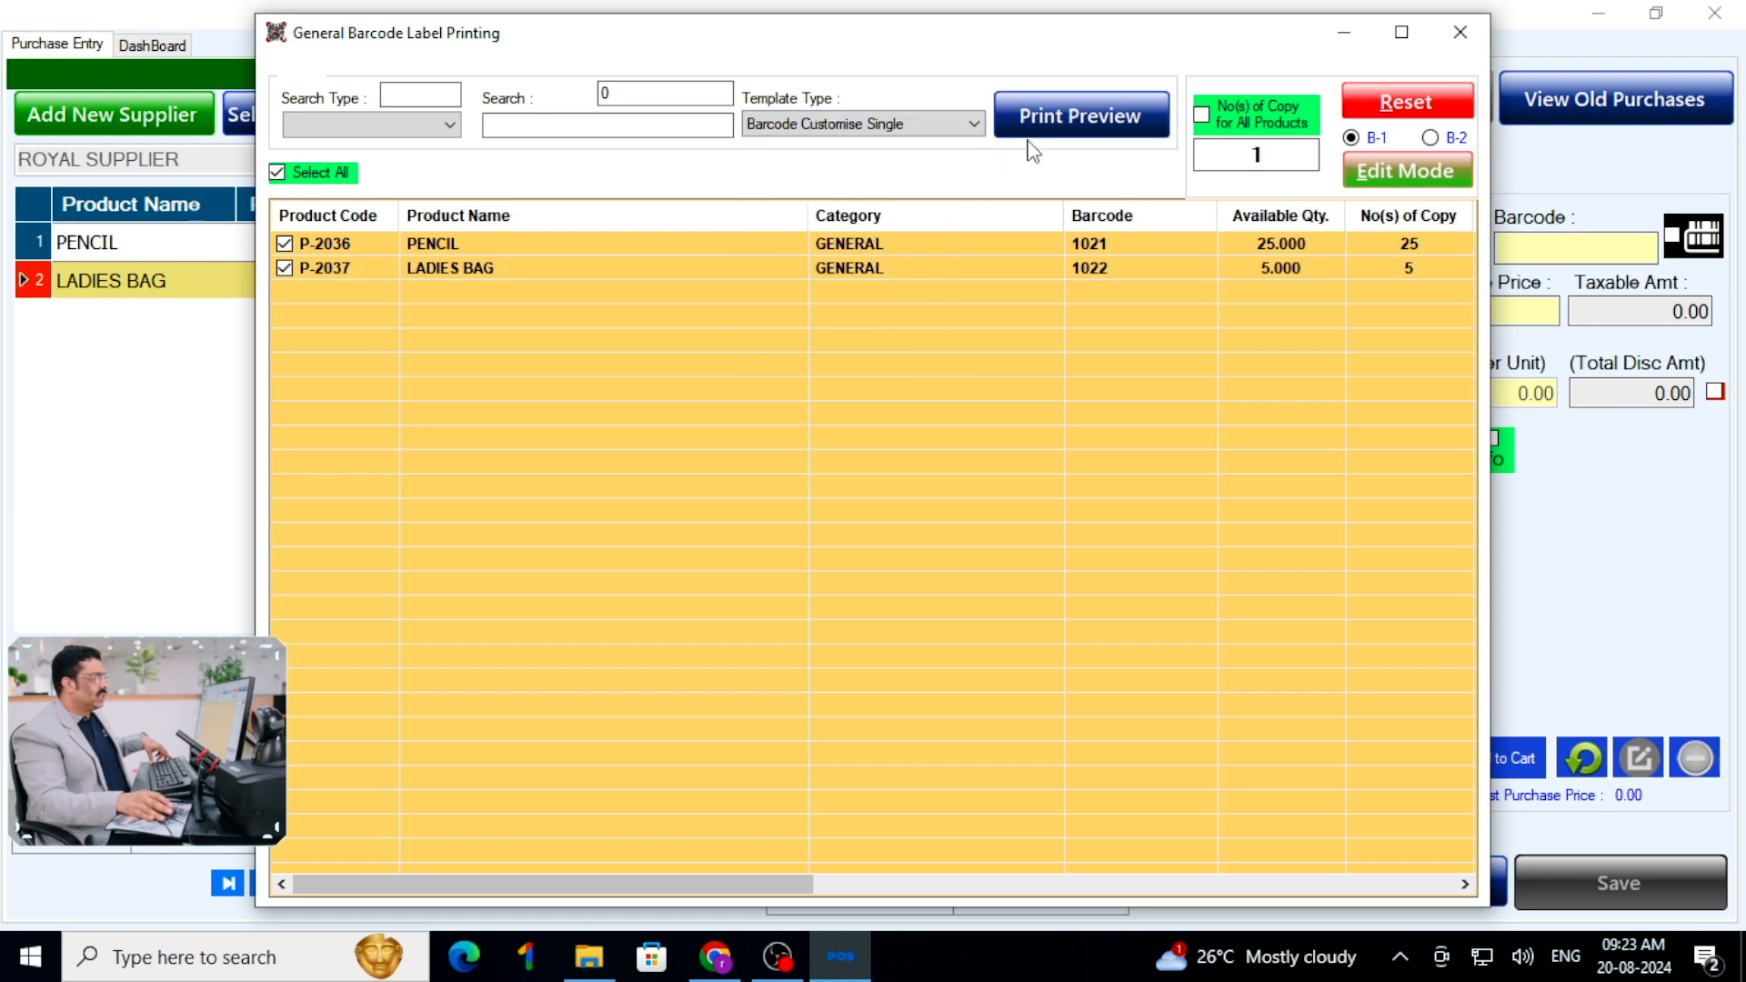
{"action": "left_click", "coordinate": [1046, 126]}
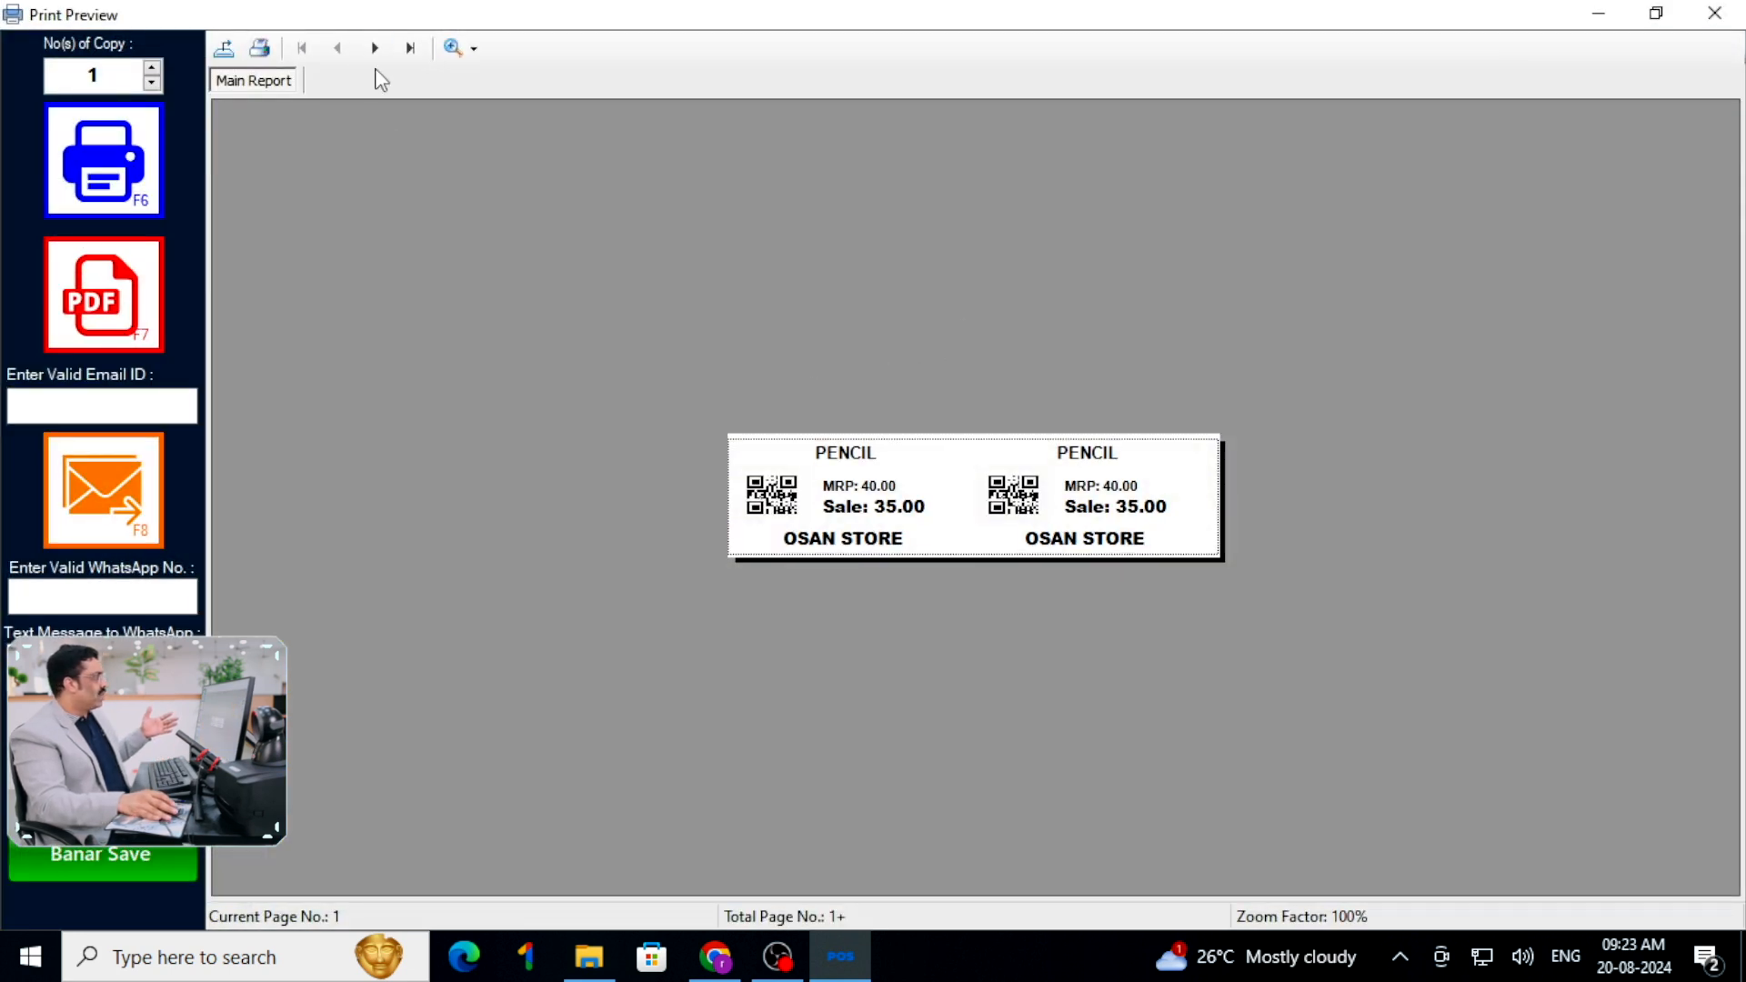
{"action": "left_click", "coordinate": [374, 49]}
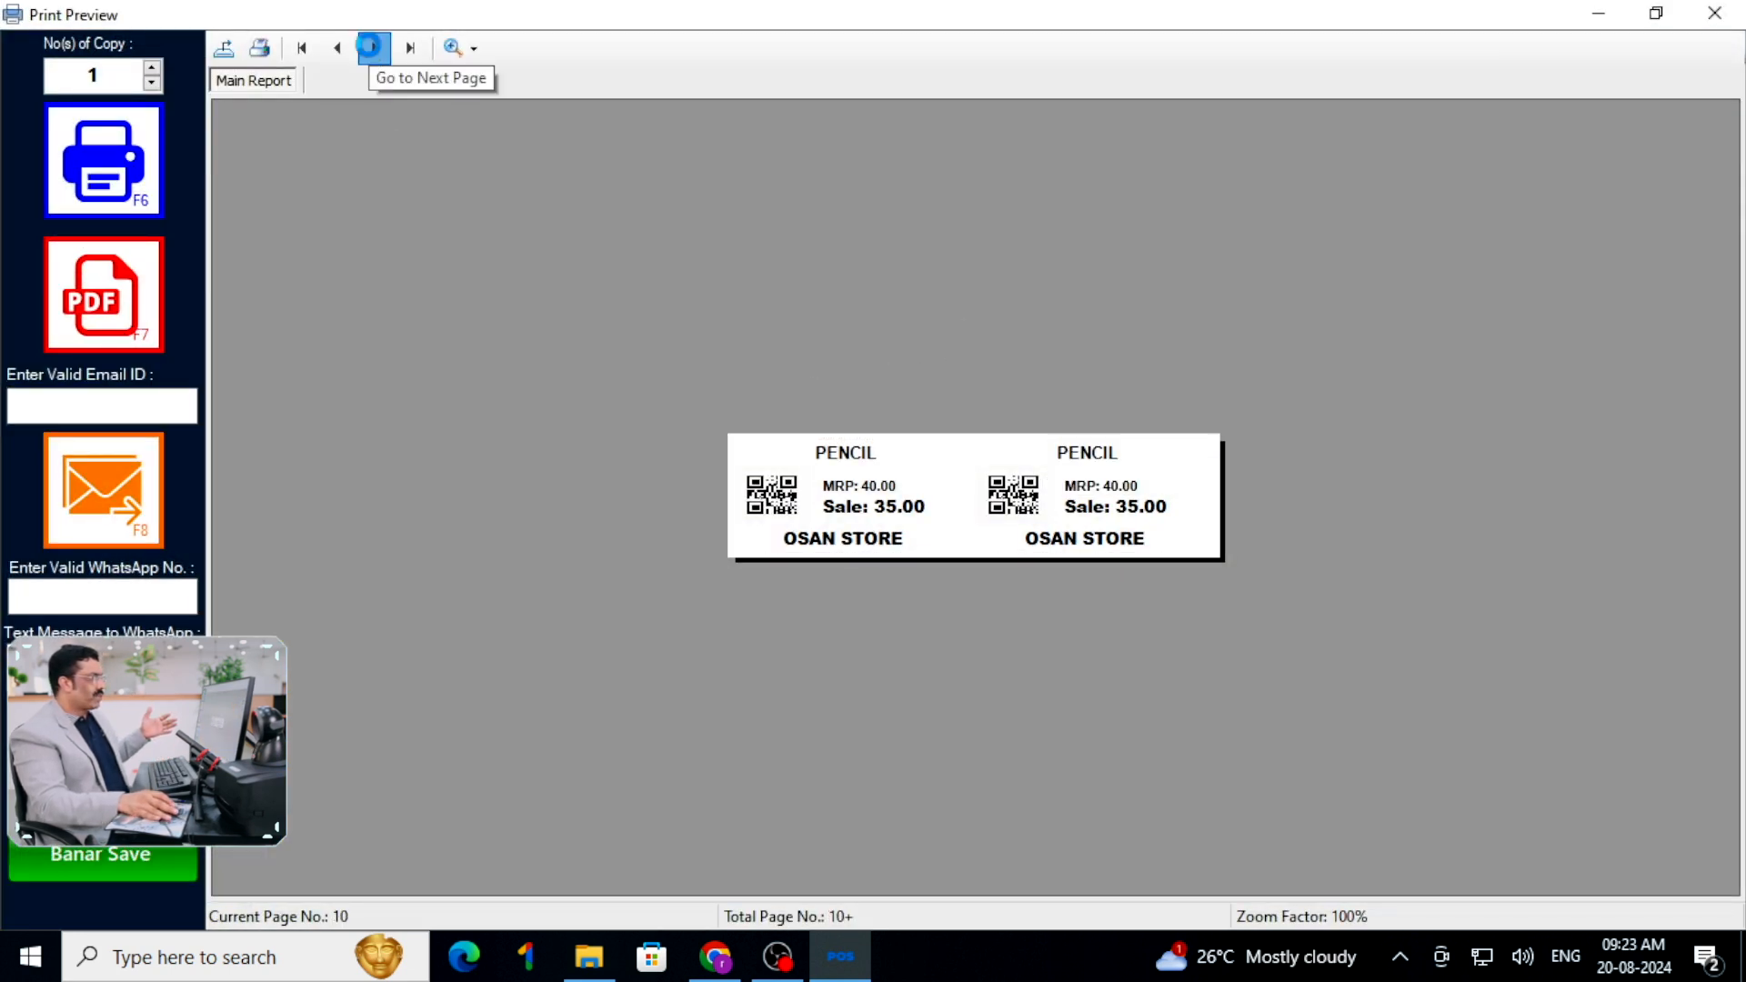
{"action": "left_click", "coordinate": [371, 47]}
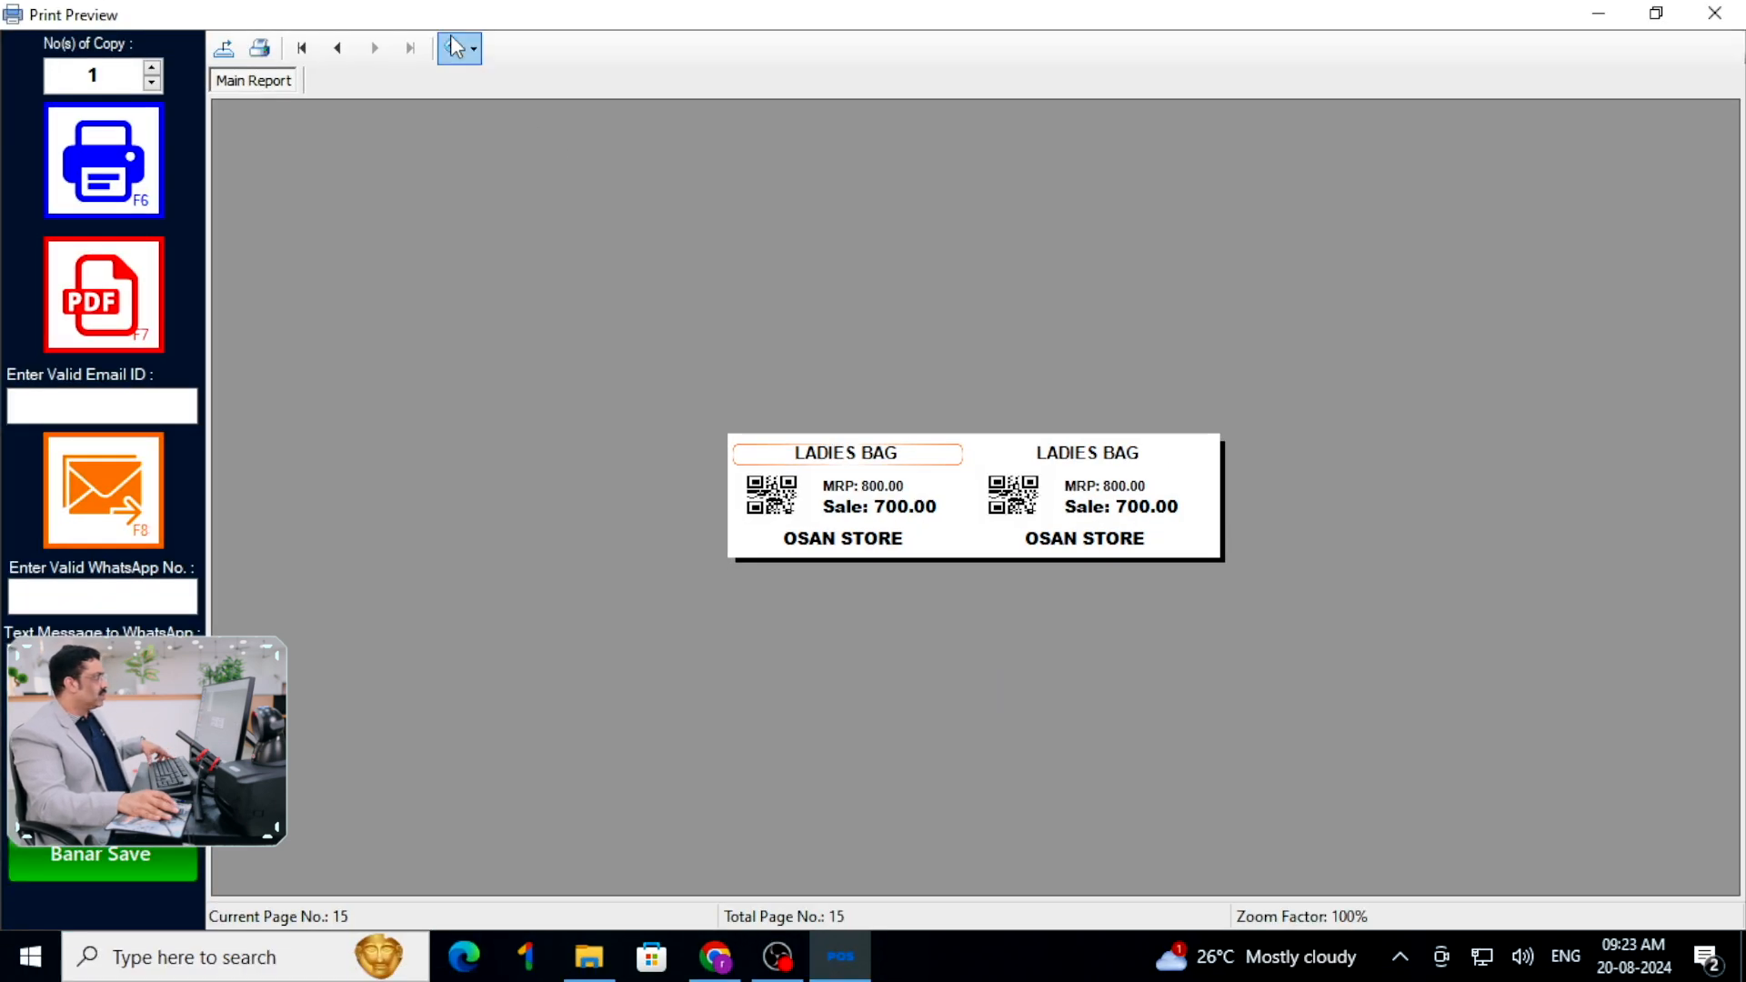
{"action": "left_click", "coordinate": [455, 47]}
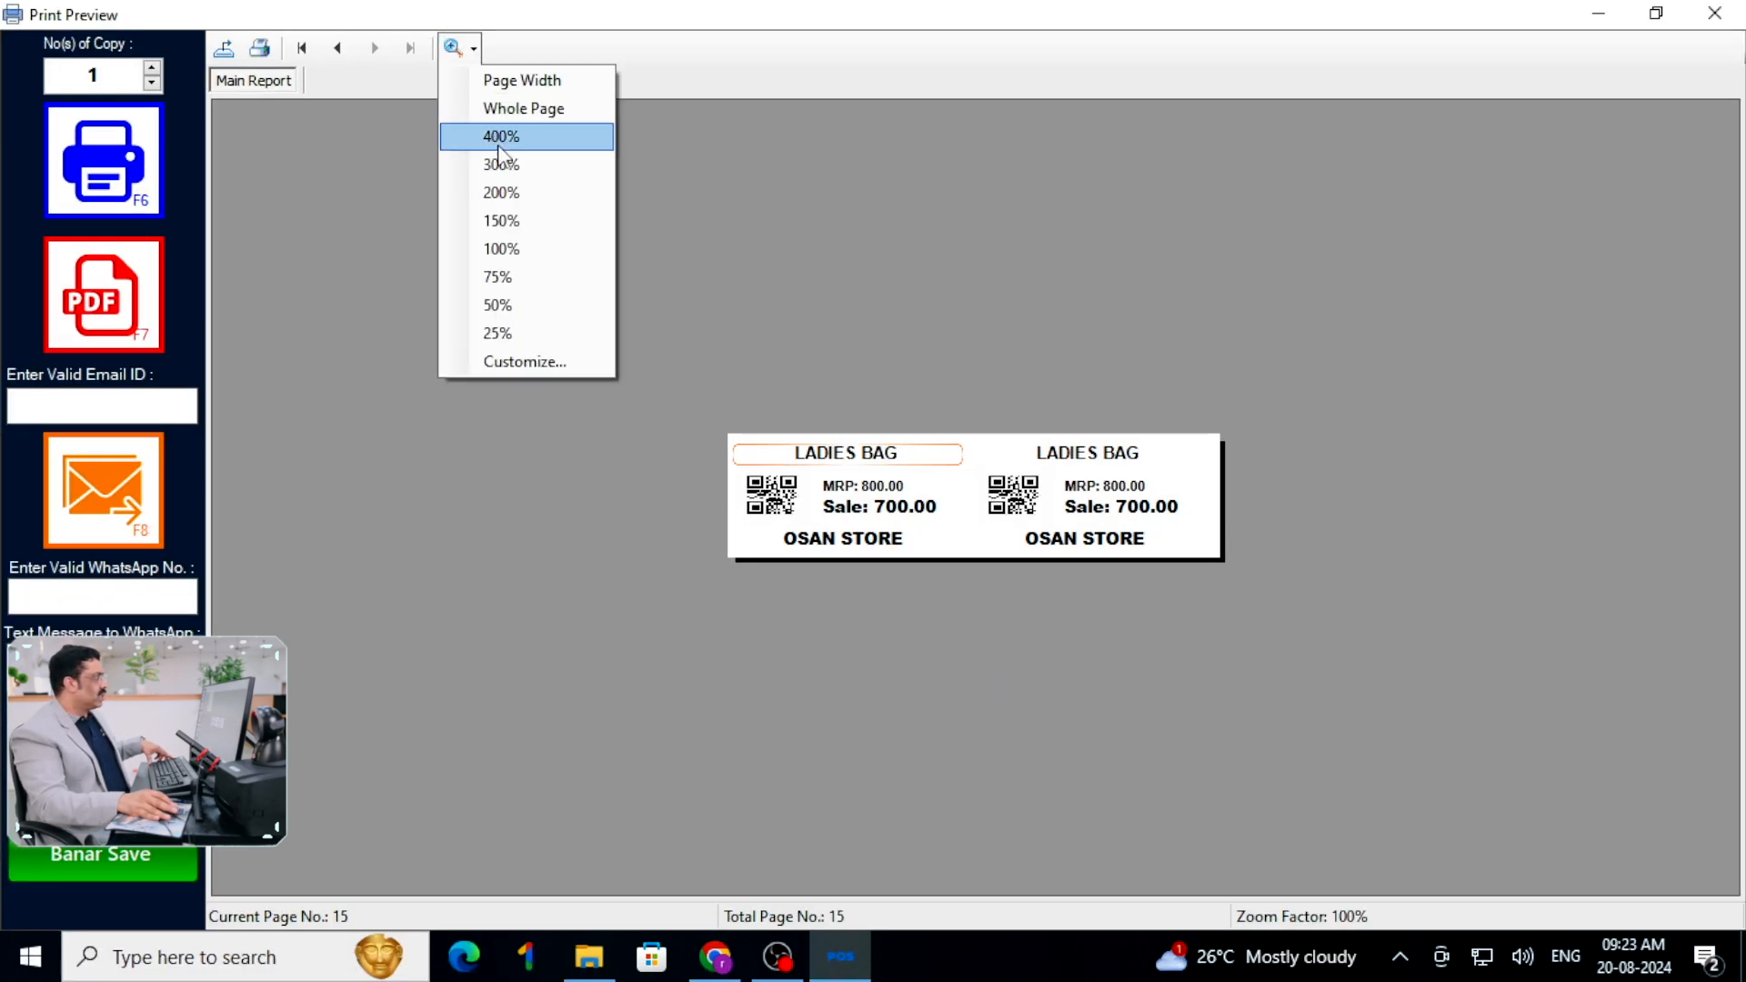
{"action": "left_click", "coordinate": [514, 162]}
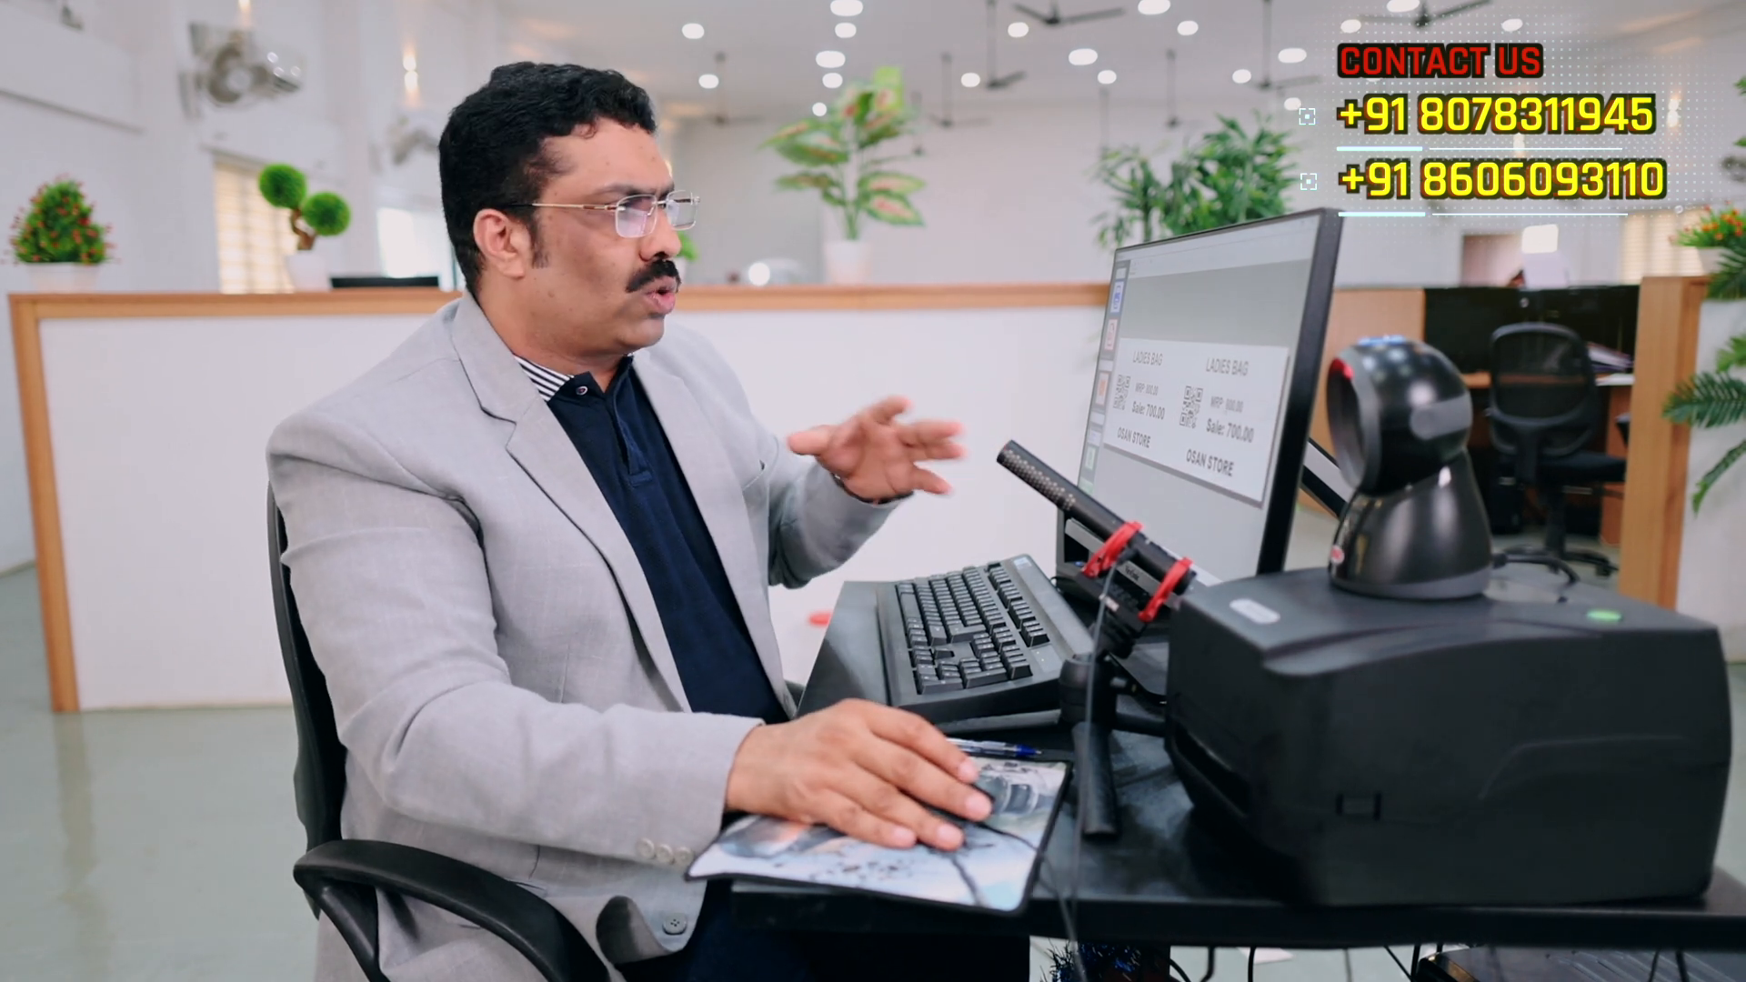
Close the label preview and the barcode label printing window, and leave the purchase entry.
{"action": "left_click", "coordinate": [1313, 222]}
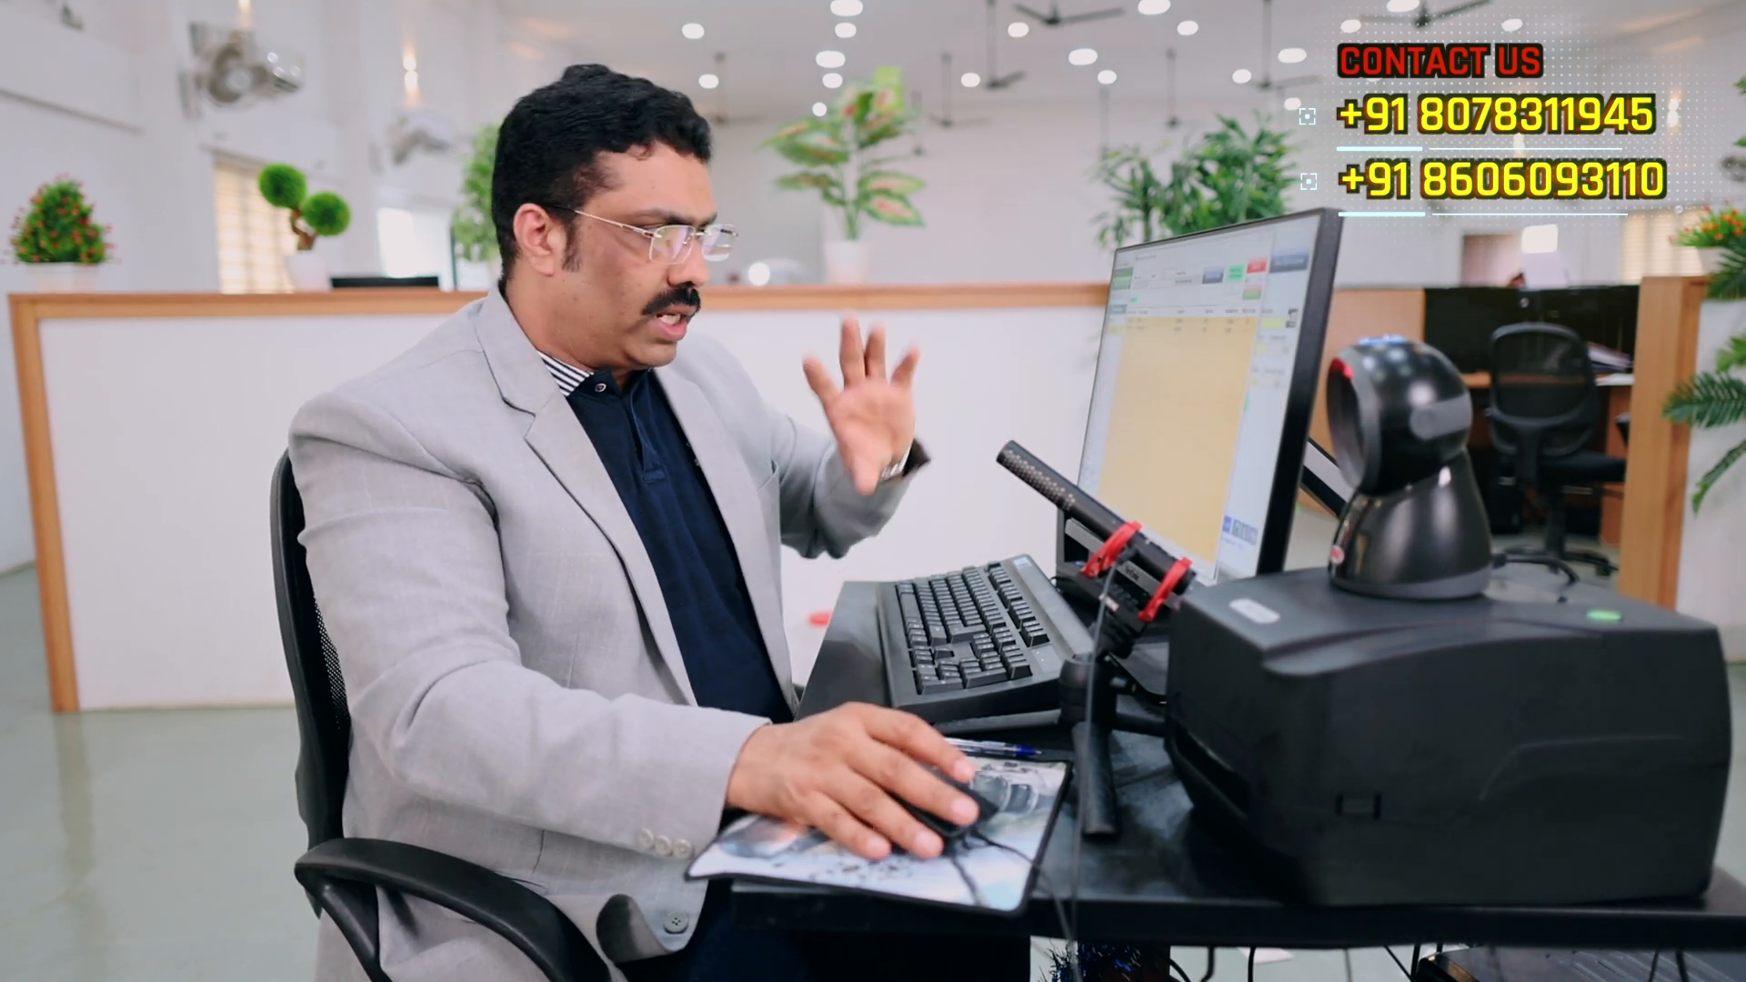
{"action": "left_click", "coordinate": [1257, 266]}
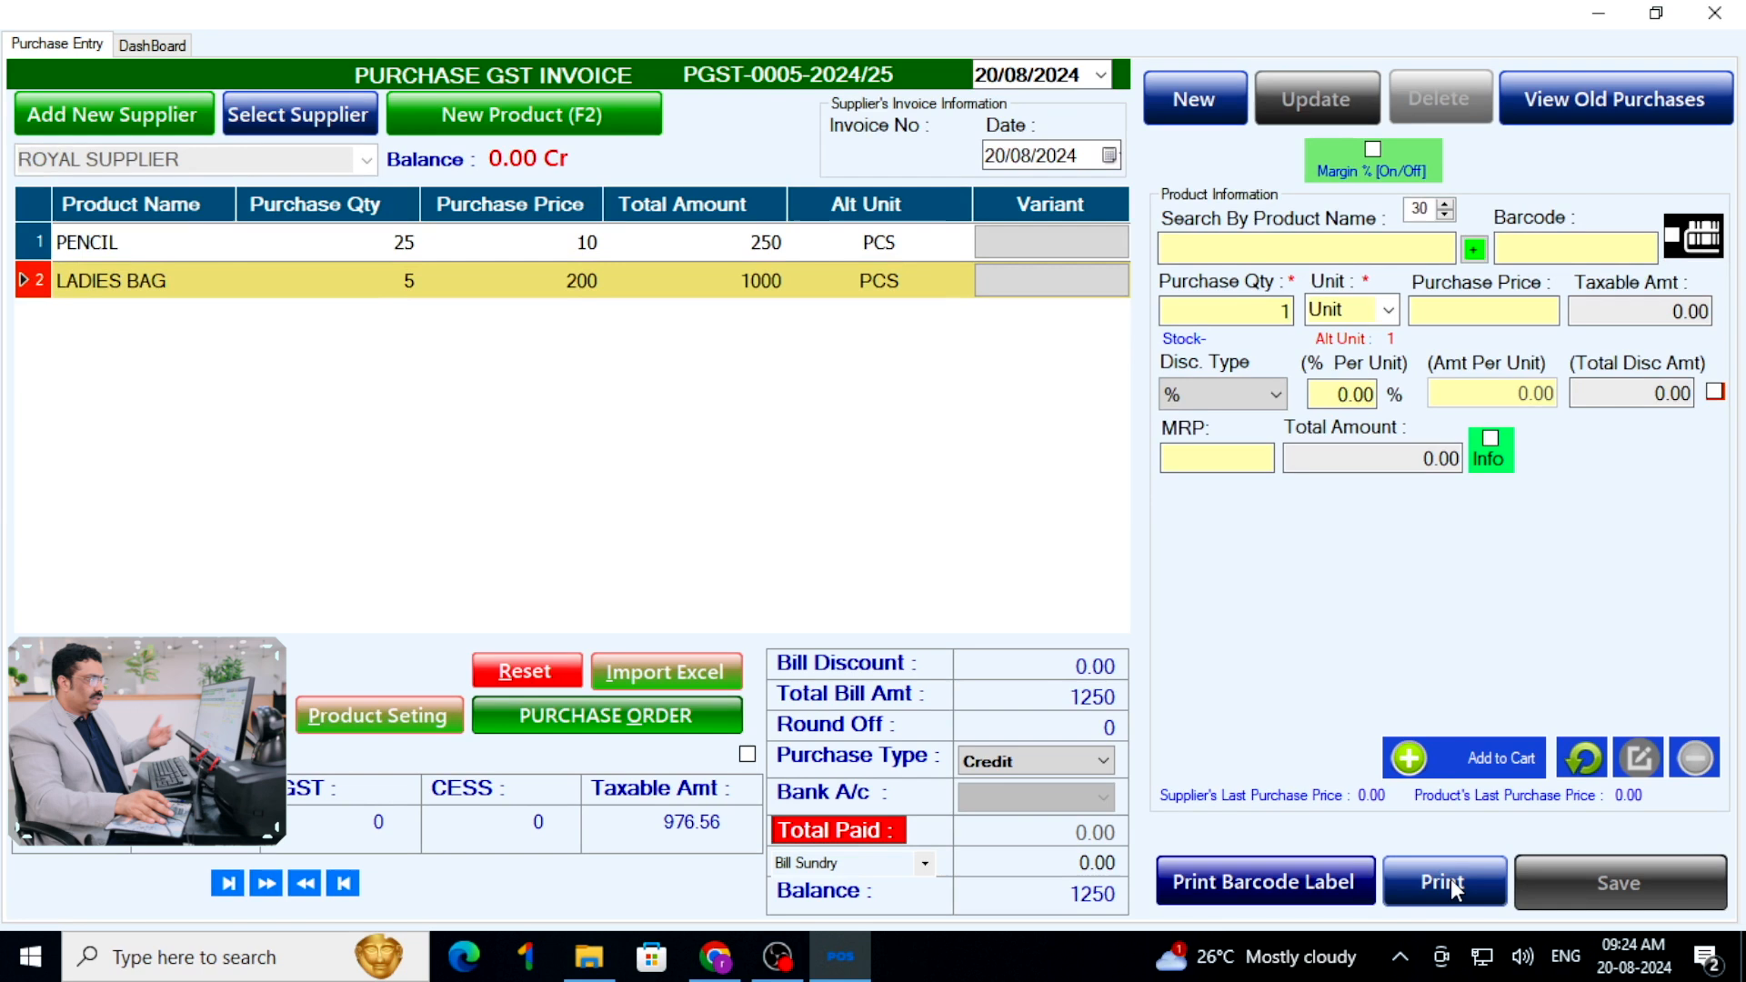
{"action": "left_click", "coordinate": [1446, 818]}
{"action": "left_click", "coordinate": [1708, 13]}
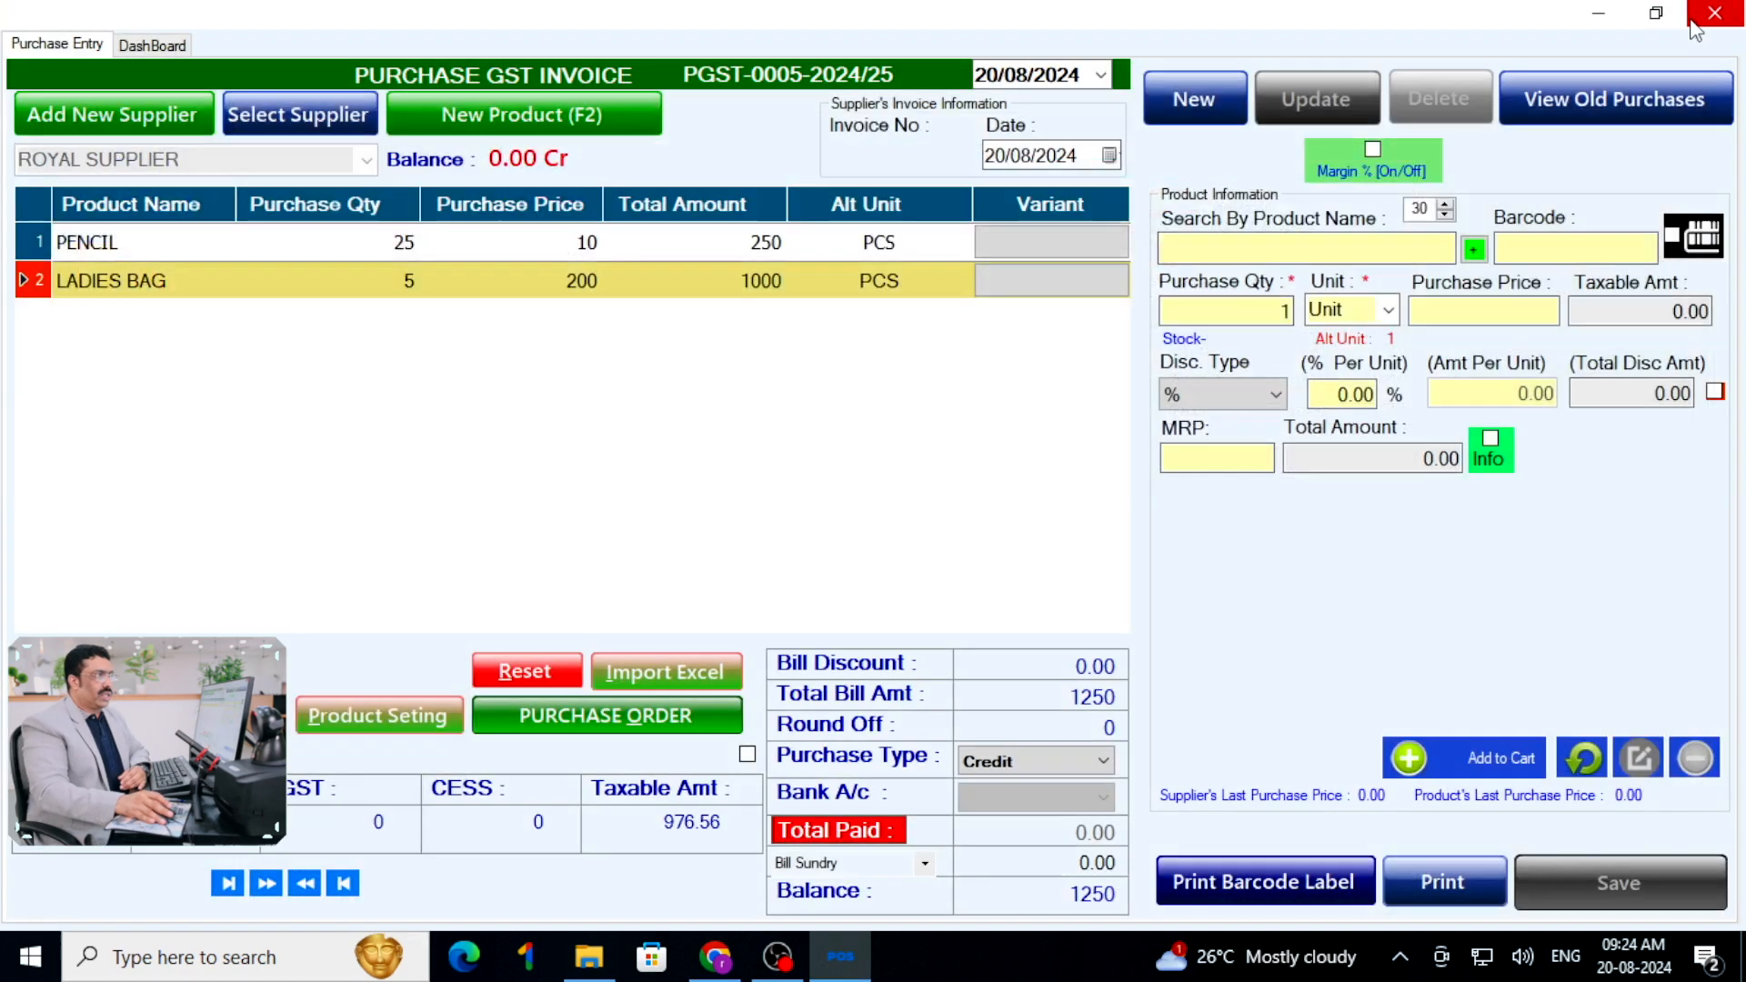
{"action": "left_click", "coordinate": [1702, 16]}
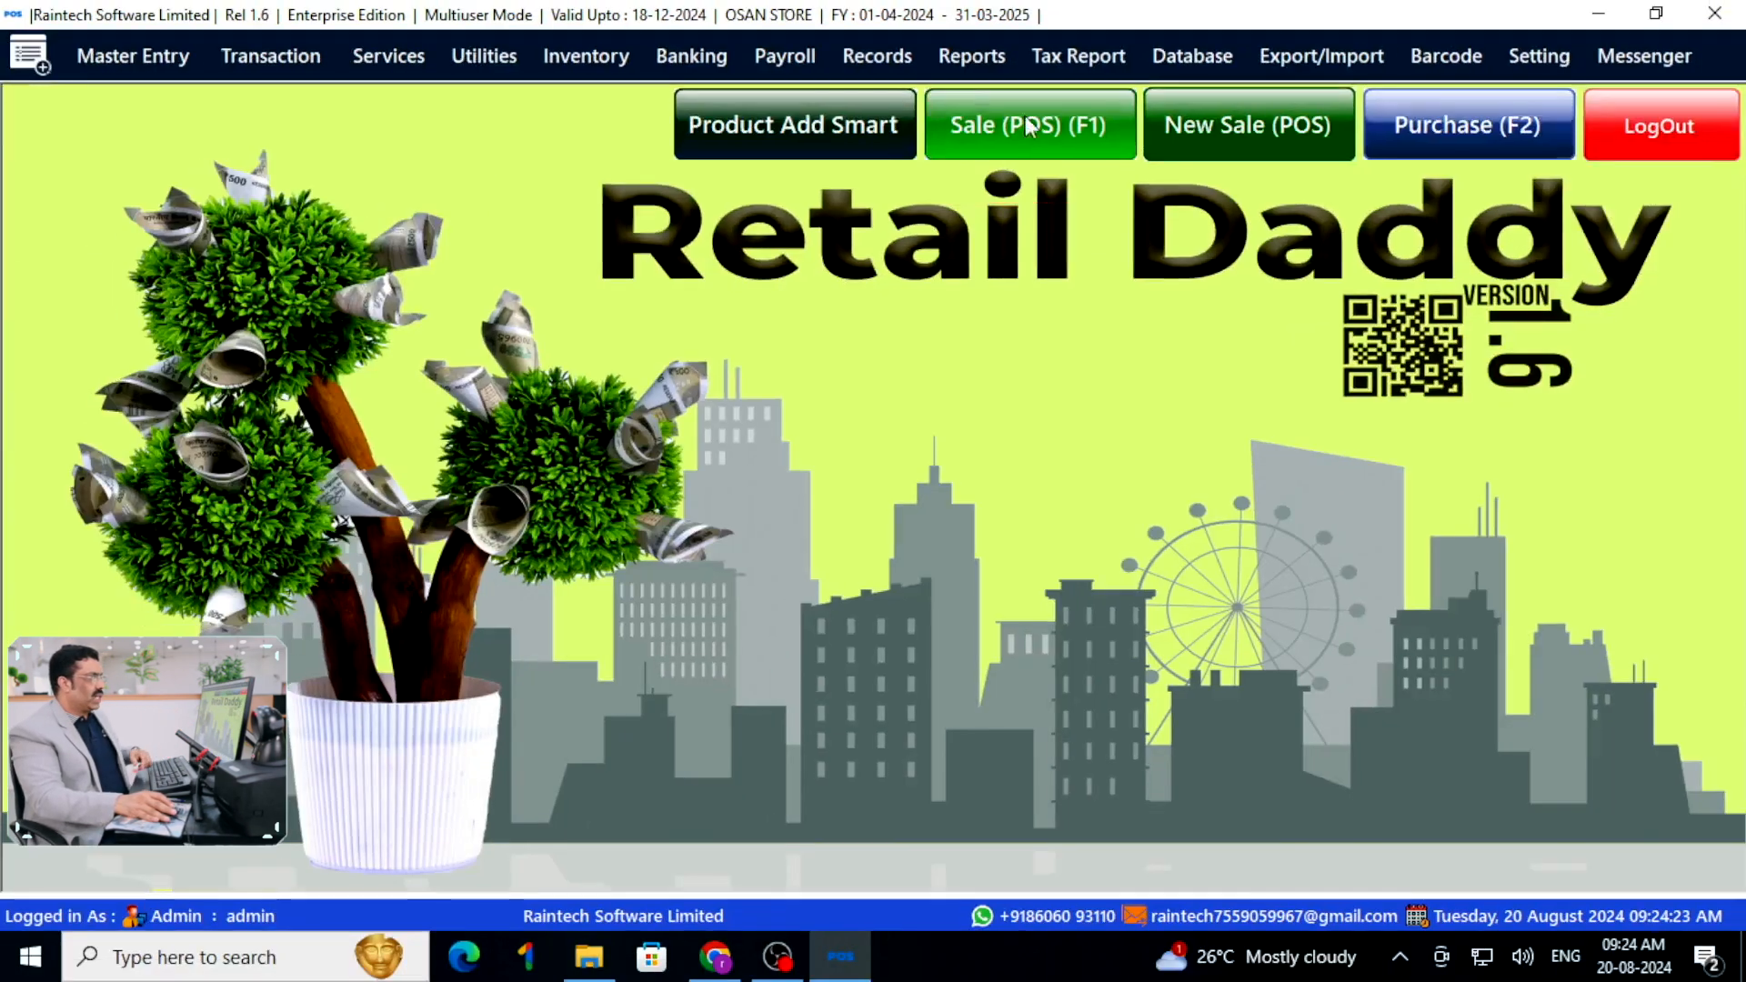
Start a POS sale for the Cash customer and add PENCIL with quantity 2.
{"action": "left_click", "coordinate": [1062, 103]}
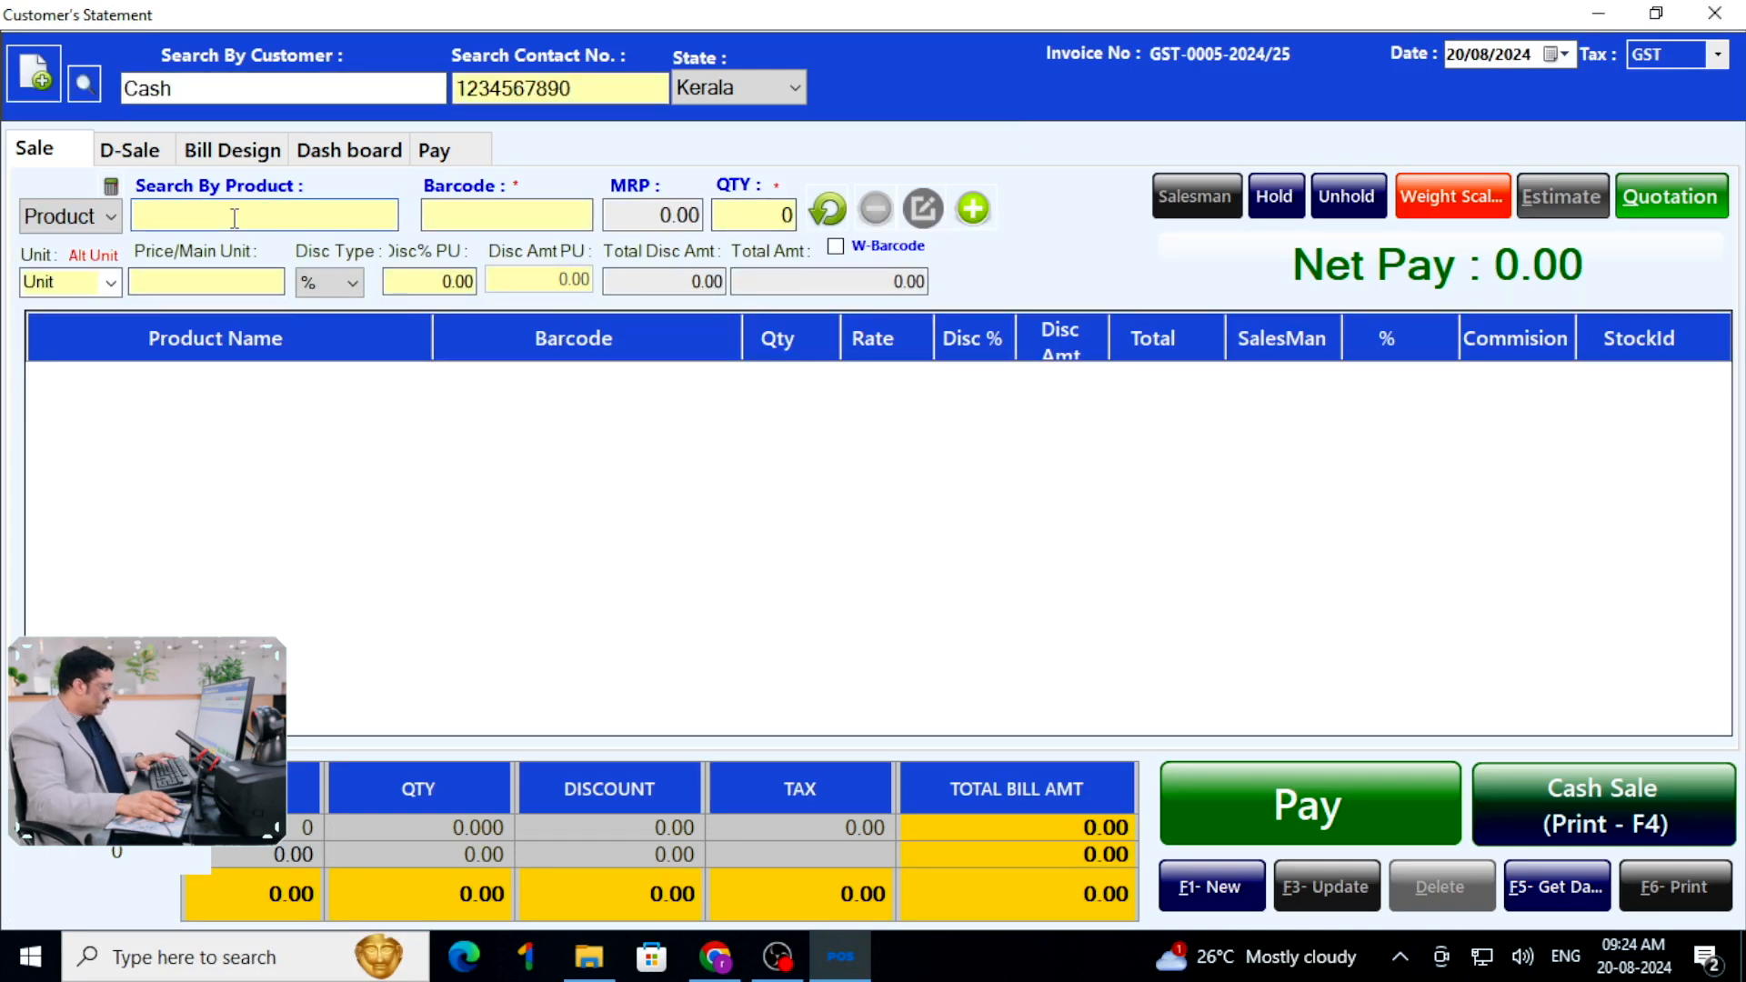
{"action": "type", "text": "PE"}
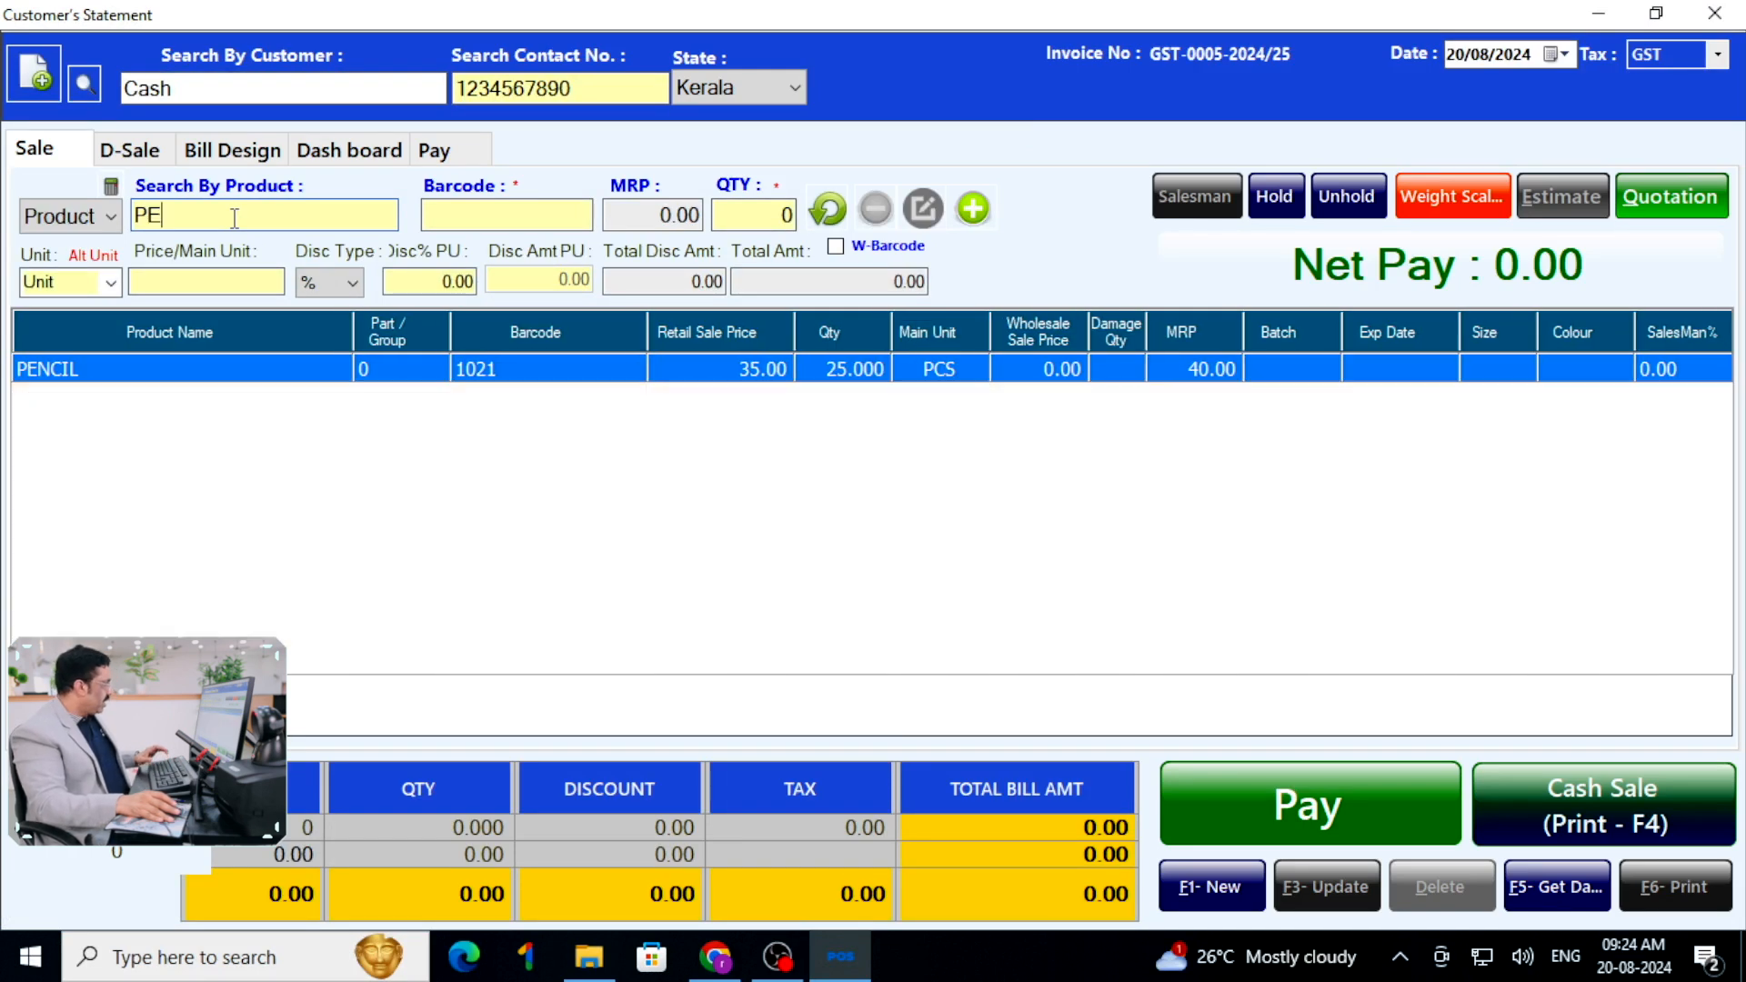
{"action": "key", "text": "Return"}
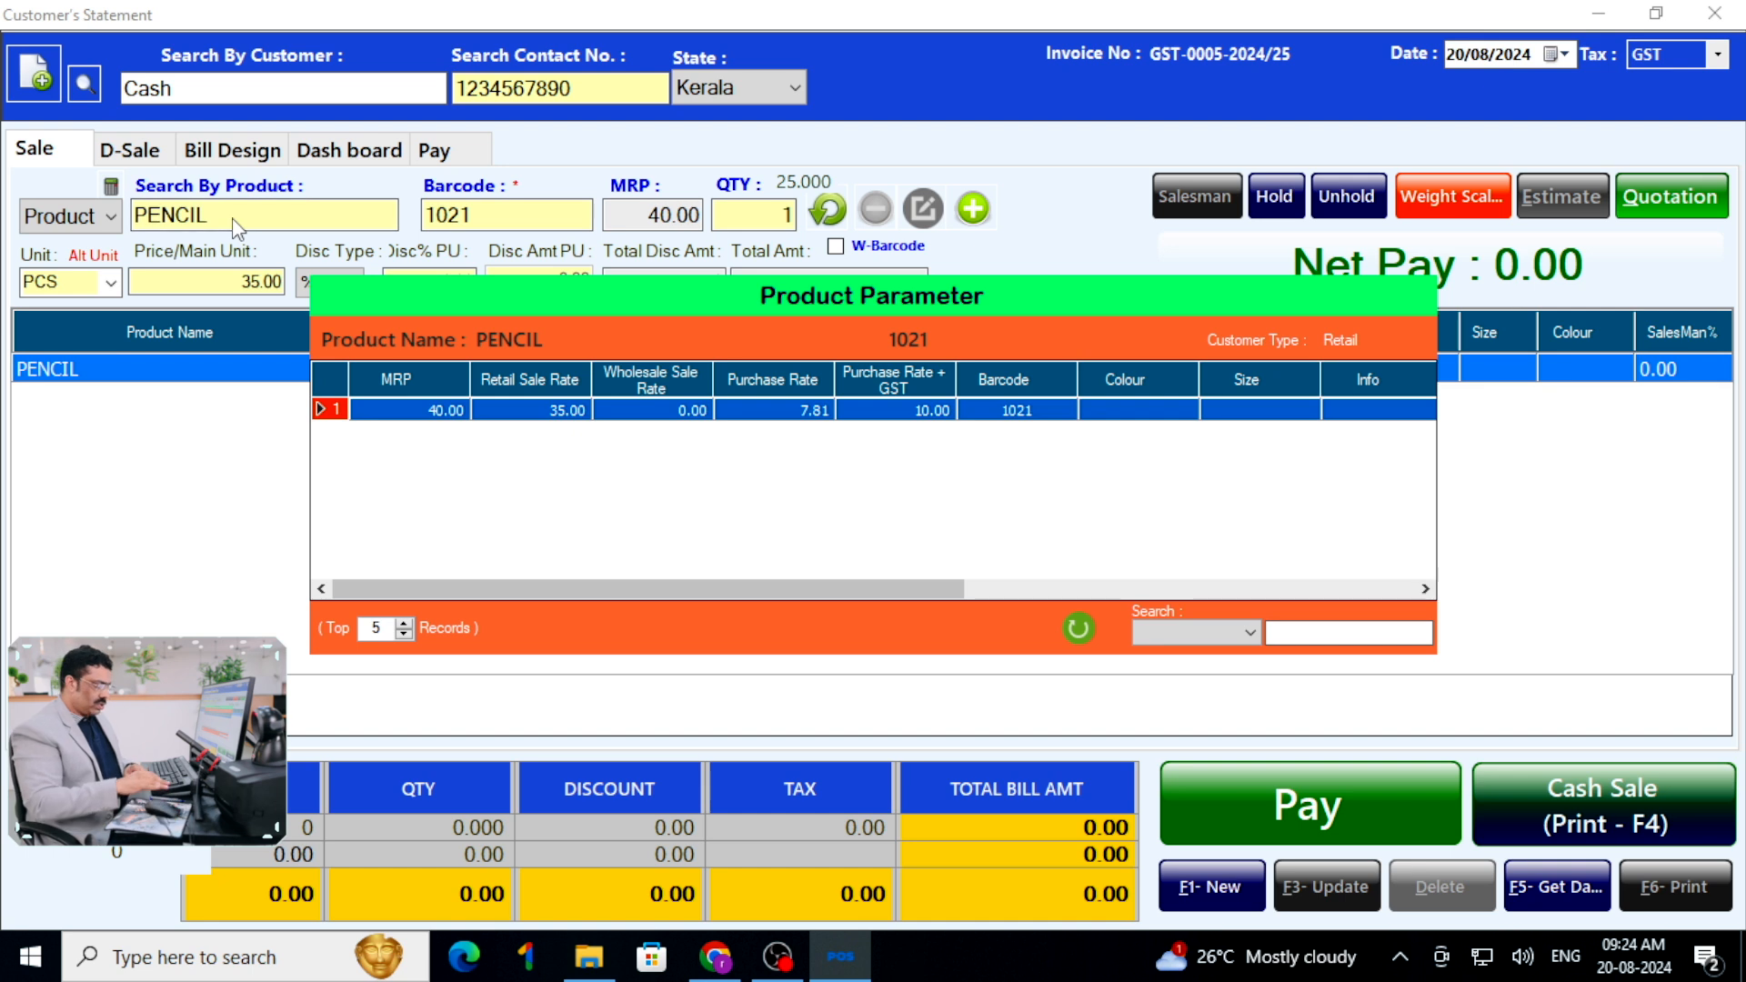
{"action": "key", "text": "Return"}
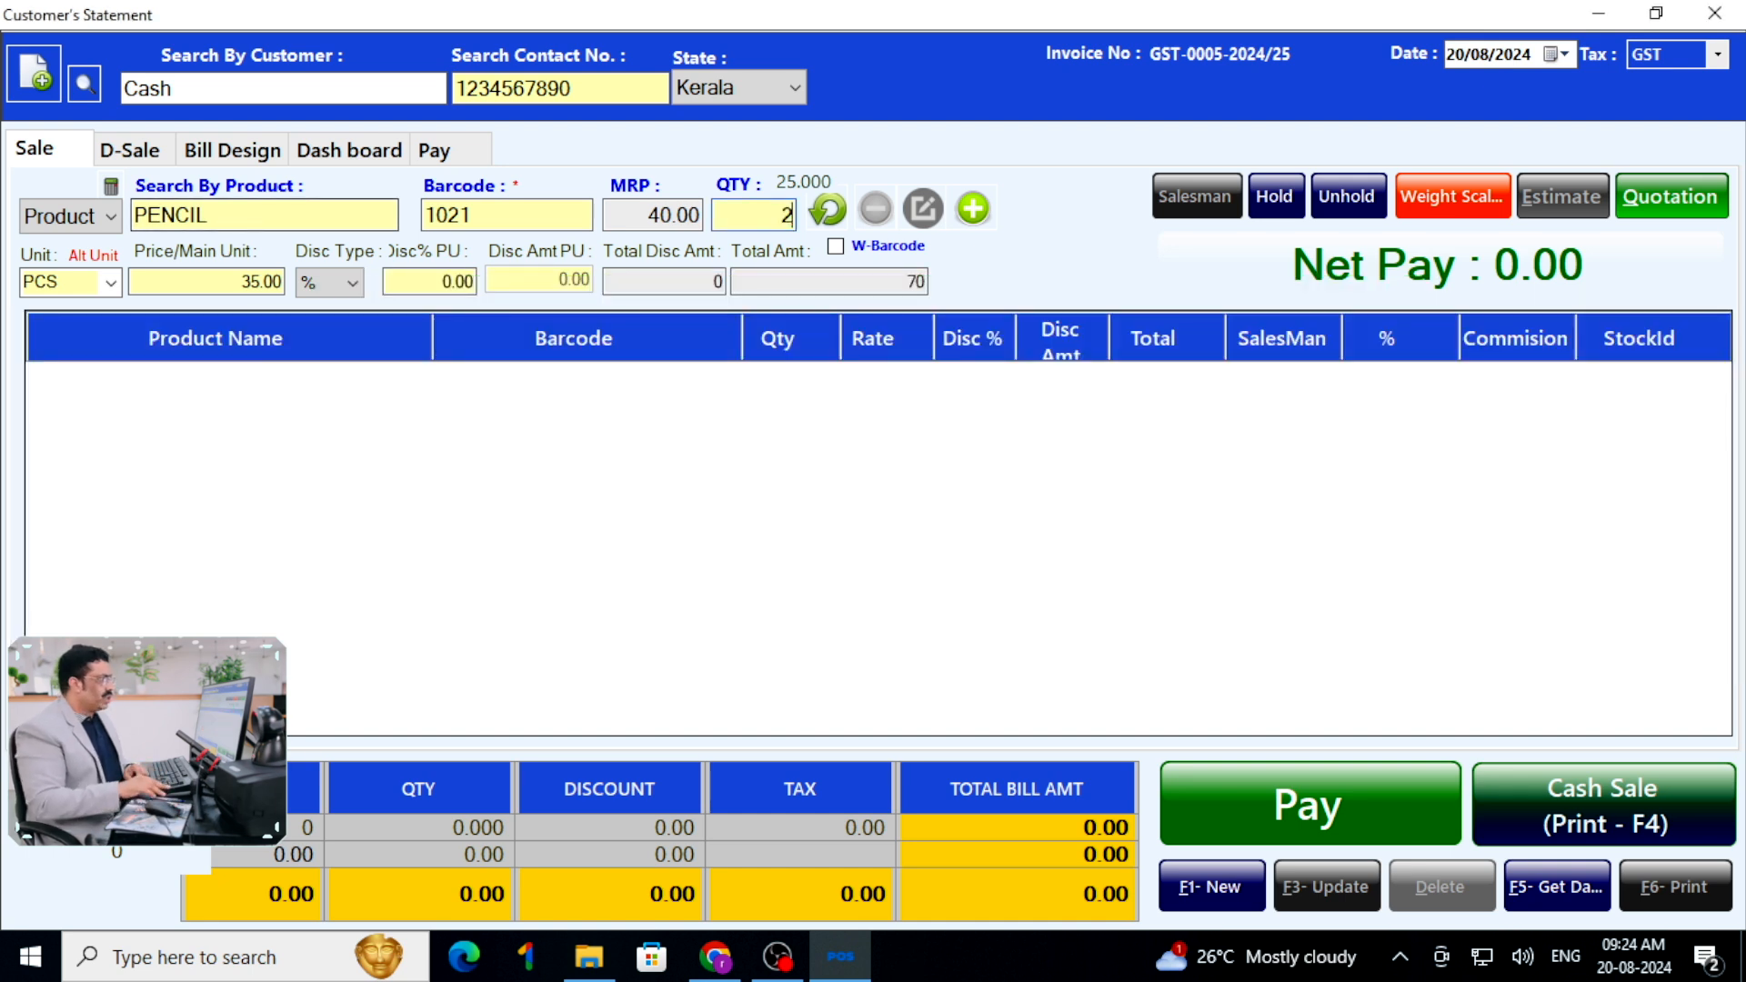
{"action": "type", "text": "2"}
{"action": "key", "text": "Return"}
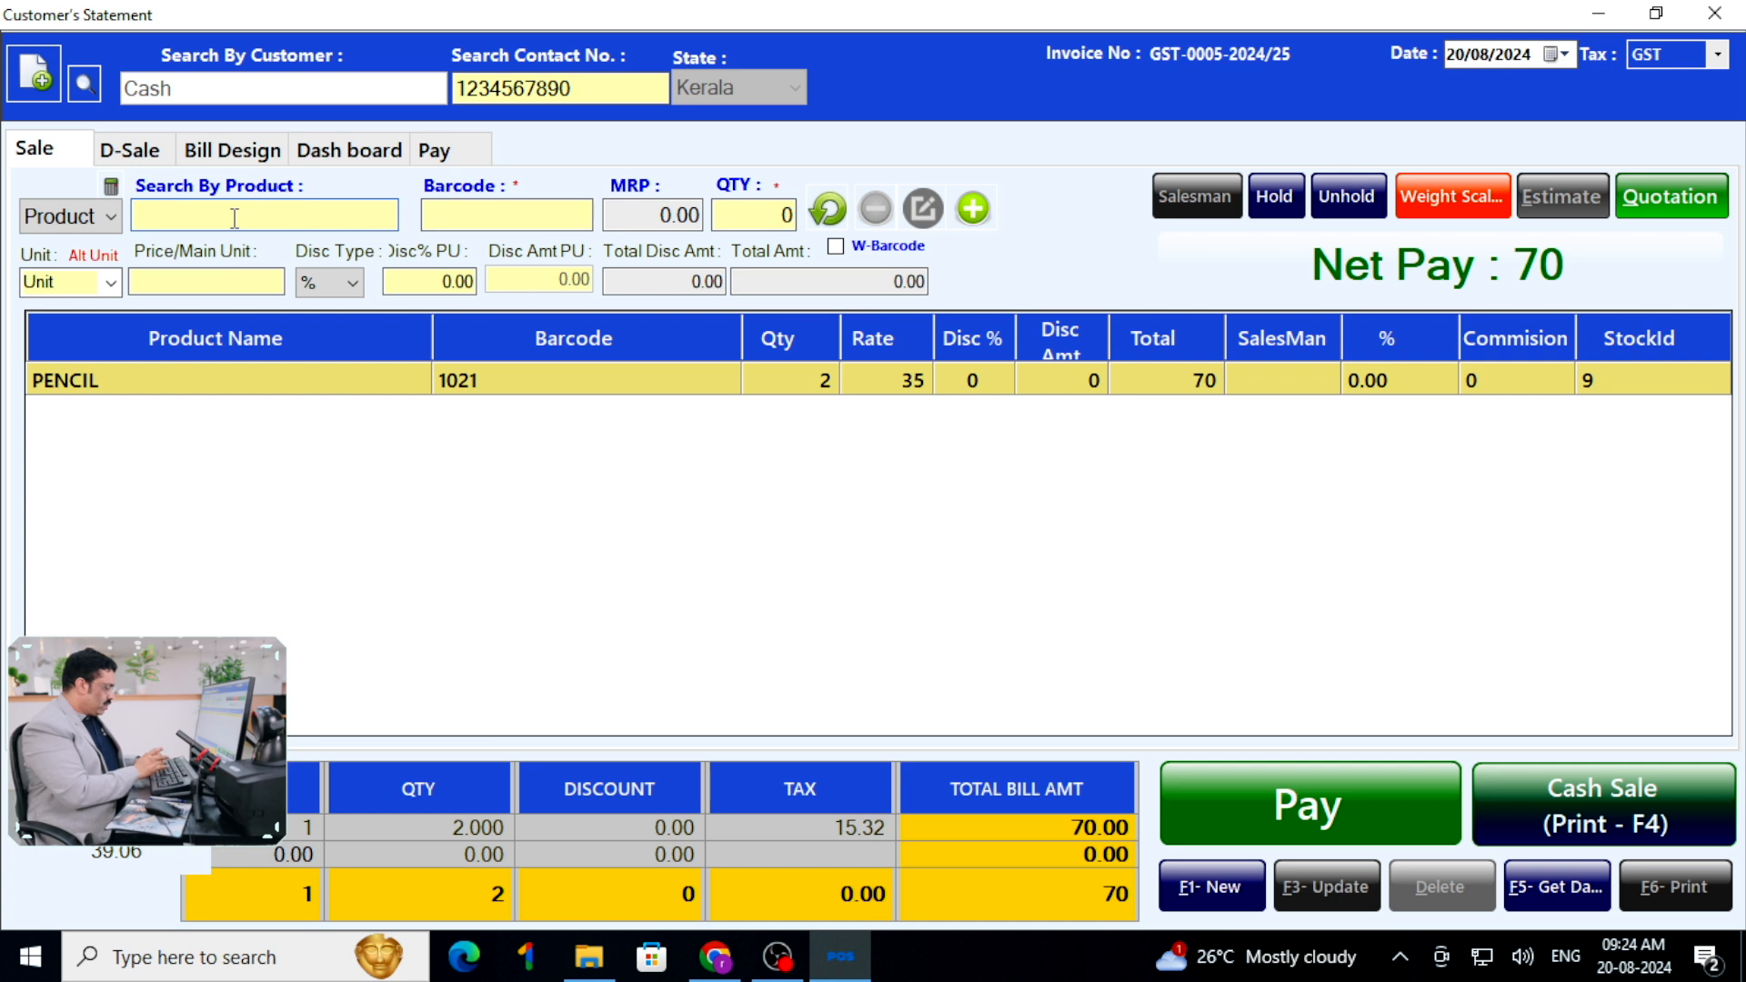
Add LADIES BAG to the sale with quantity 3.
{"action": "type", "text": "LA"}
{"action": "key", "text": "Return"}
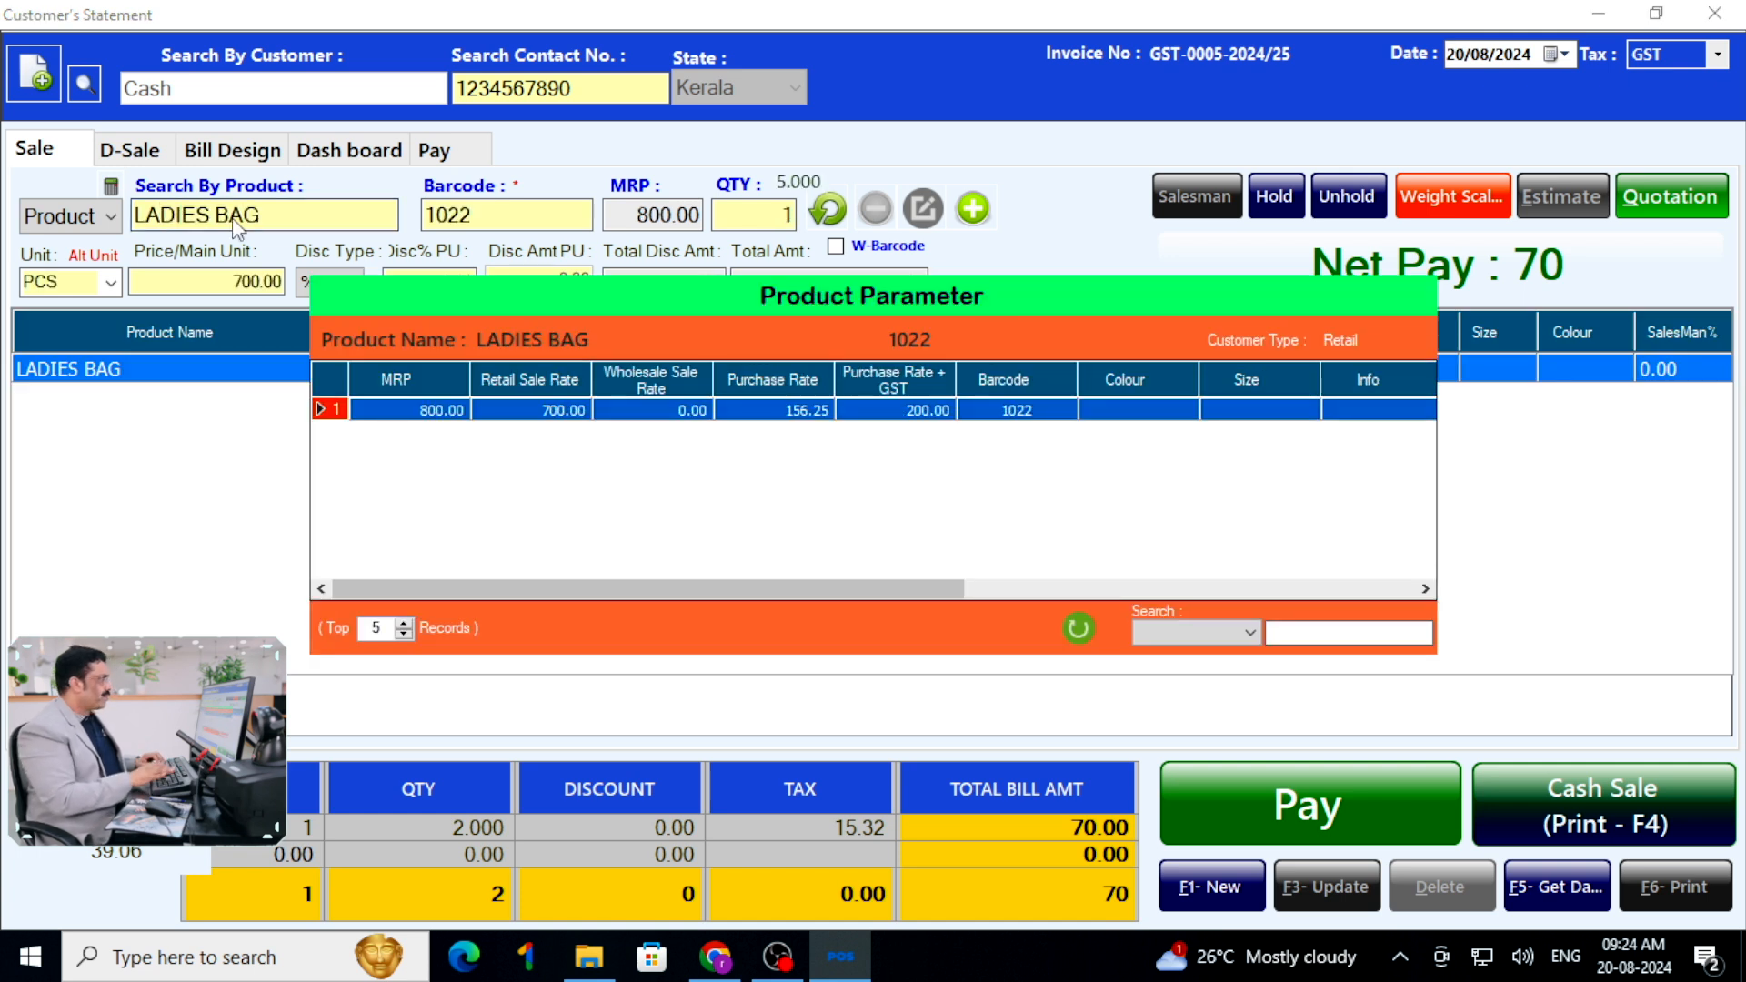
{"action": "key", "text": "Return"}
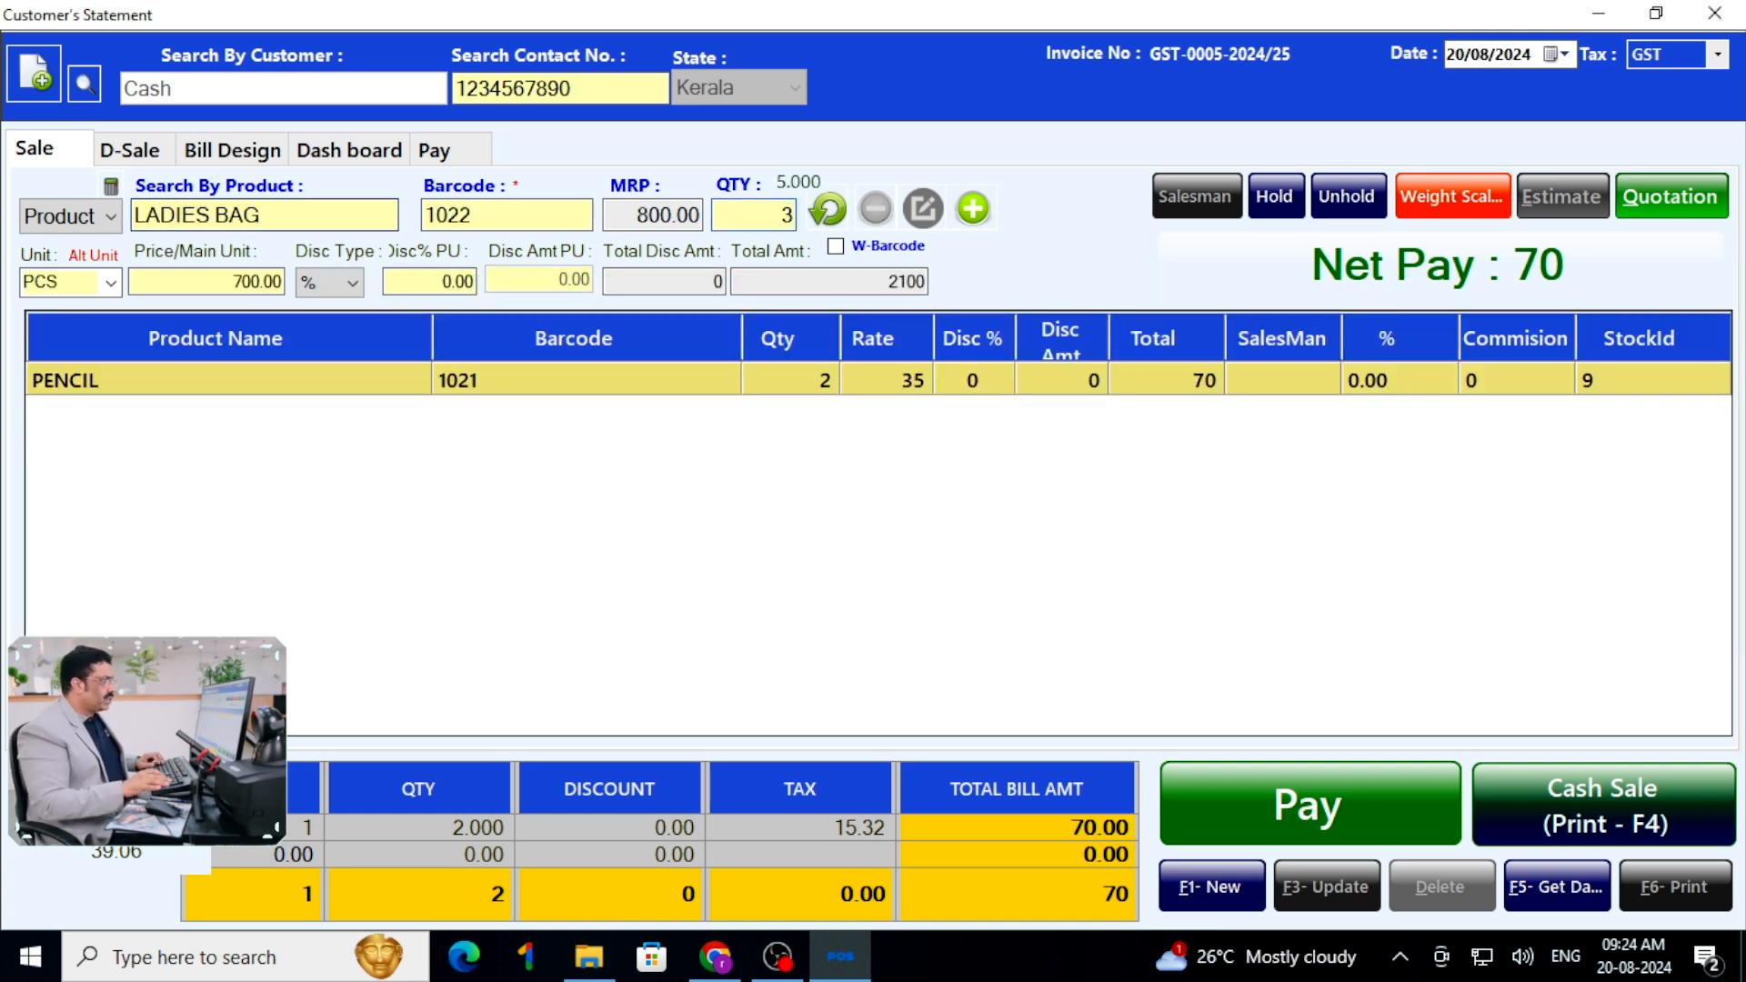
{"action": "type", "text": "3"}
{"action": "key", "text": "Return"}
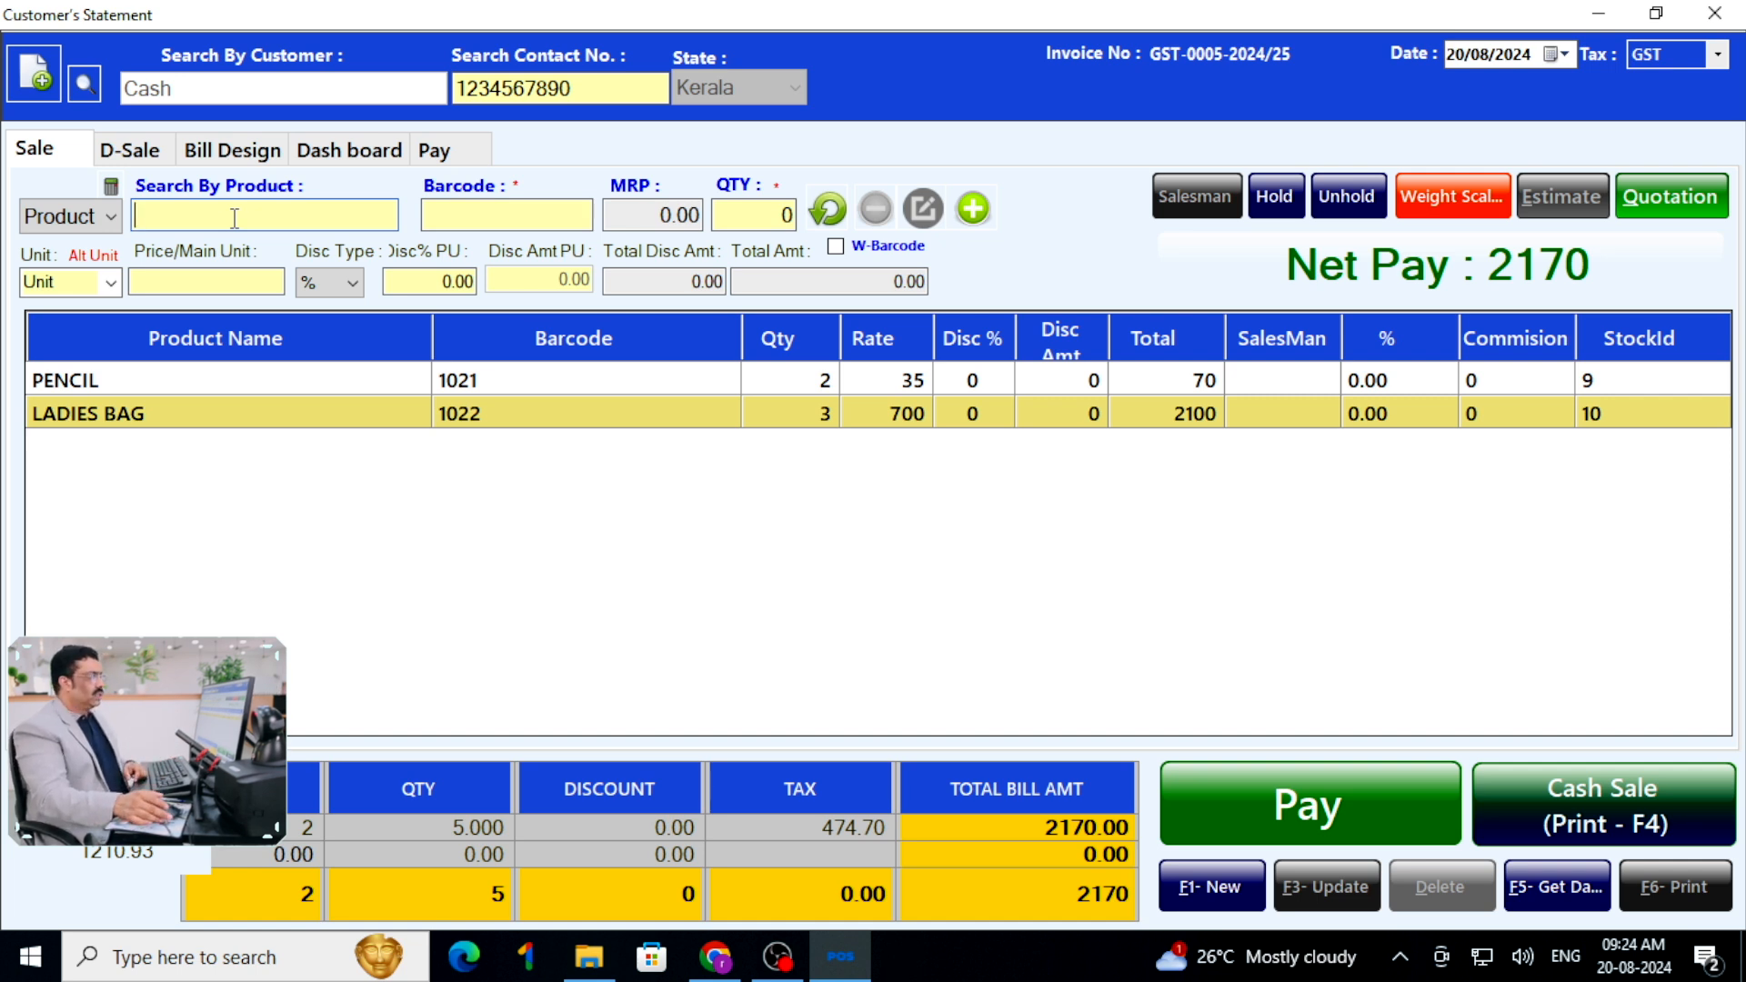
Complete the bill as a cash sale and print it.
{"action": "key", "text": "F4"}
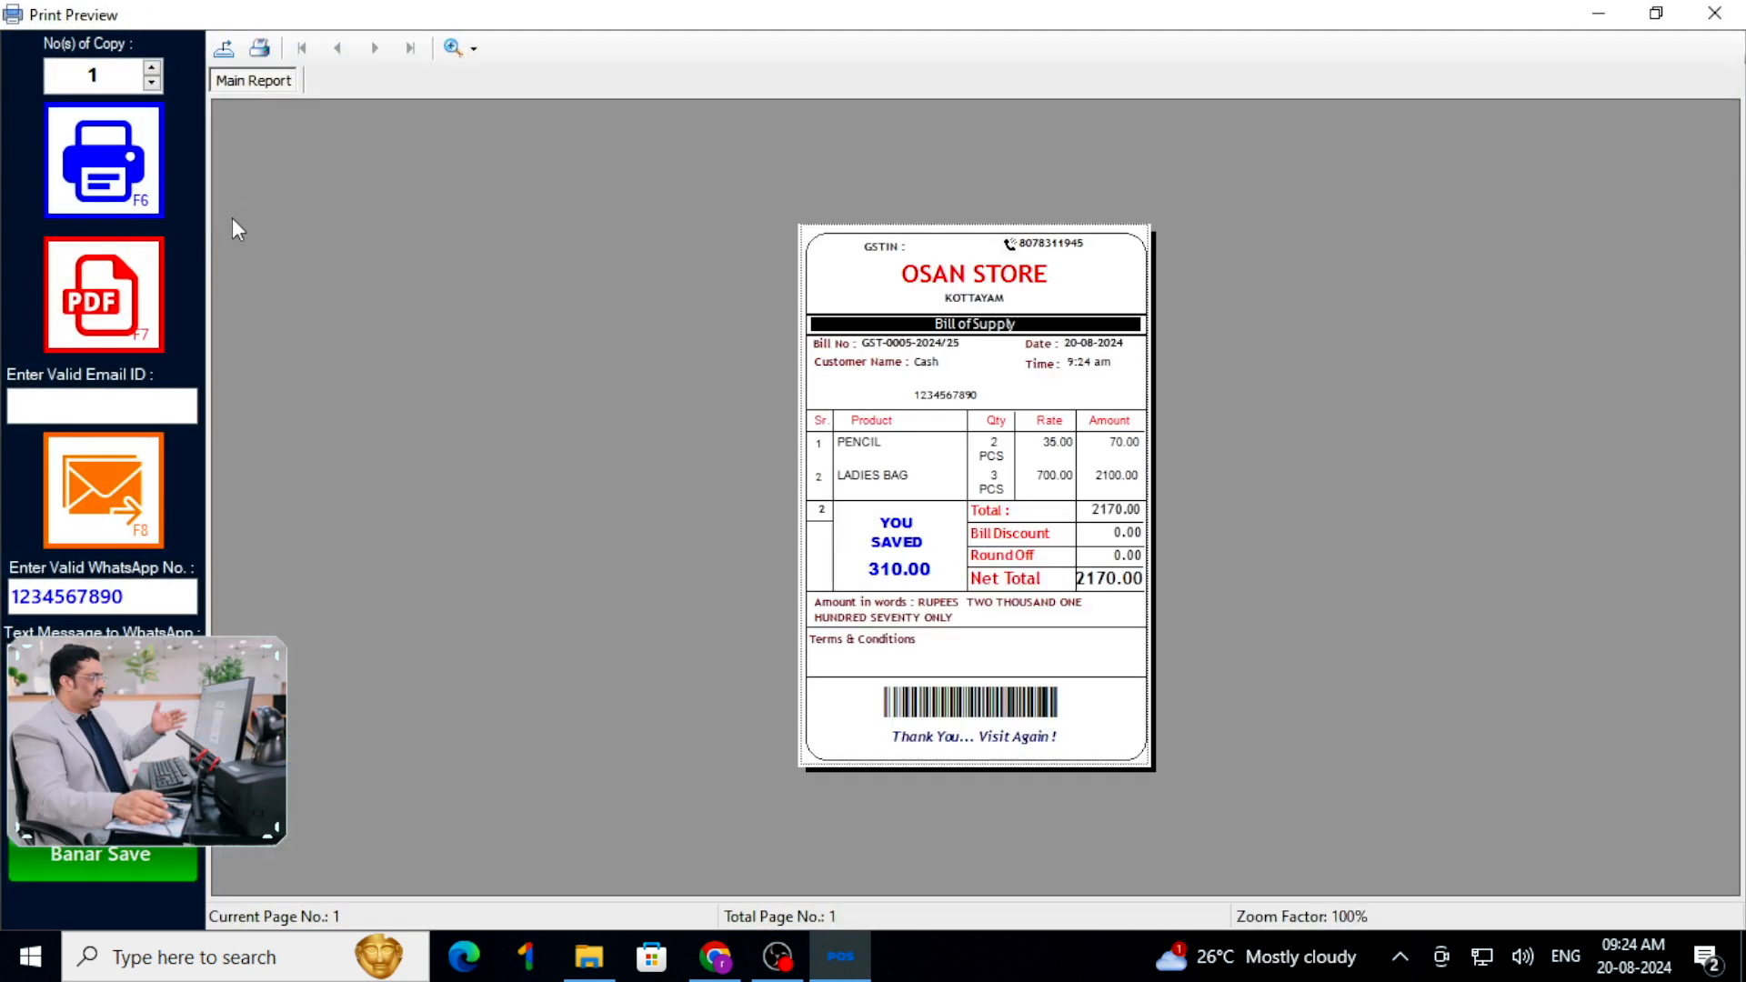
{"action": "left_click", "coordinate": [130, 145]}
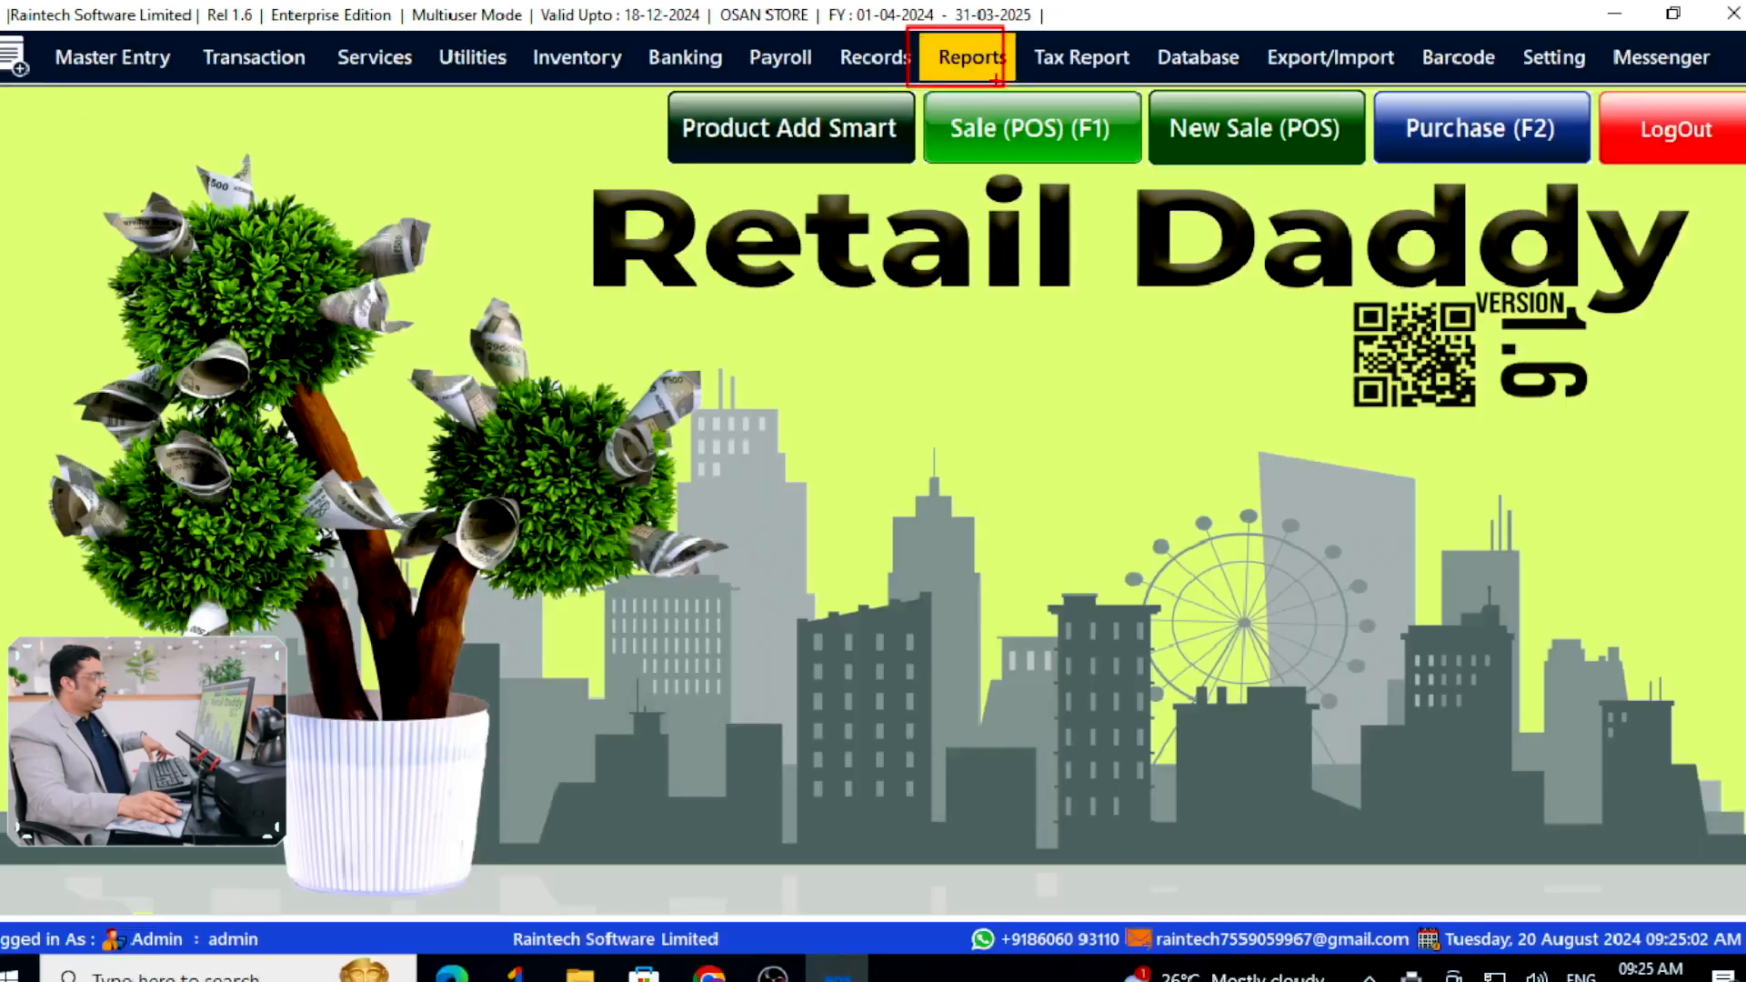
Open the item-wise Purchases Register and load the data for ROYAL SUPPLIER to examine its purchase, sale and stock quantities.
{"action": "left_click", "coordinate": [990, 73]}
{"action": "left_click", "coordinate": [1028, 603]}
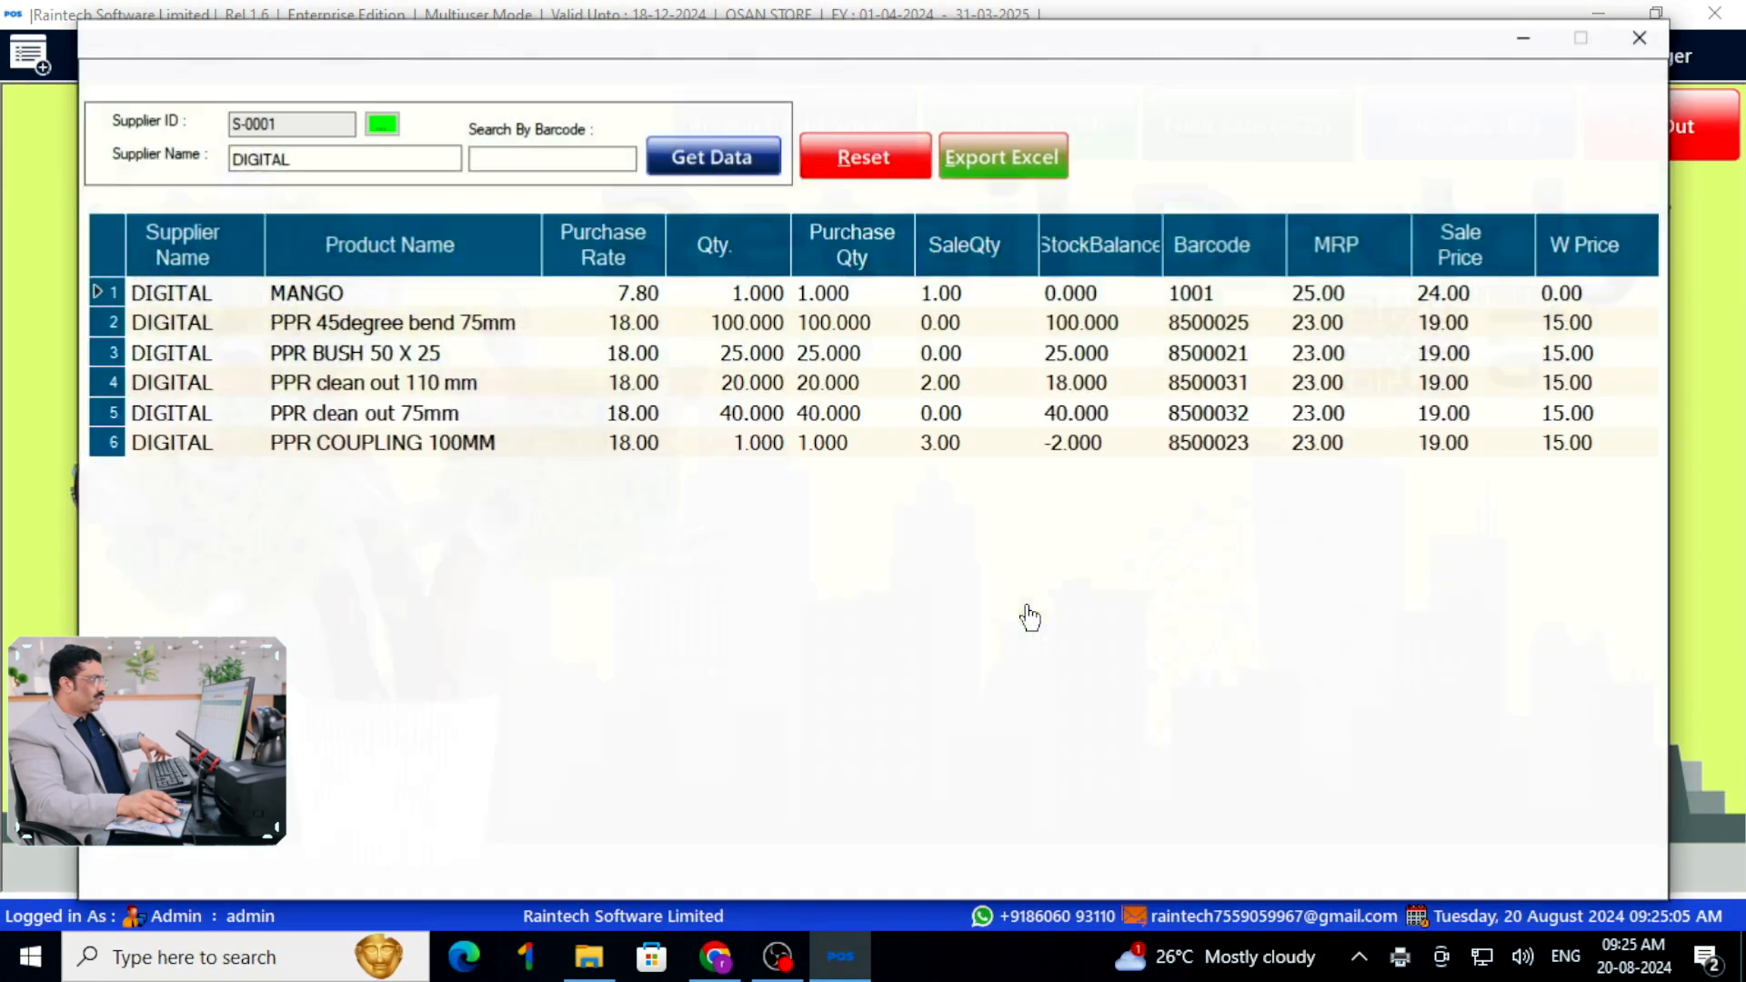
{"action": "left_click", "coordinate": [381, 126]}
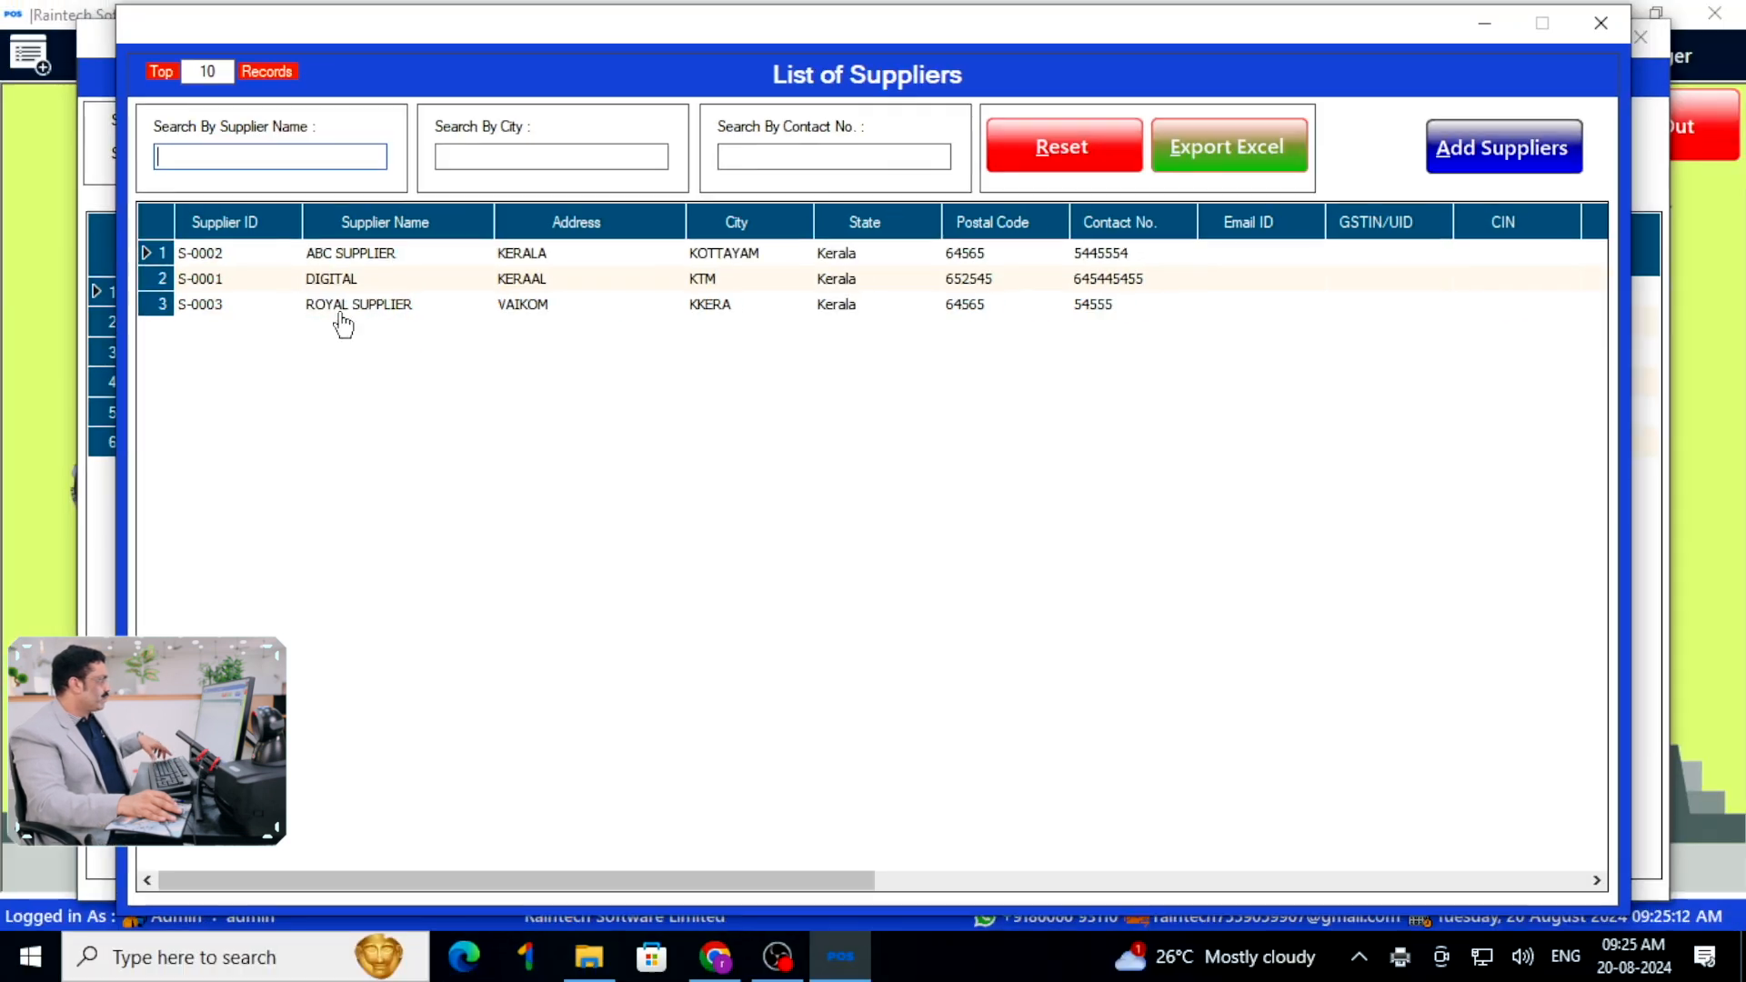
{"action": "double_click", "coordinate": [341, 309]}
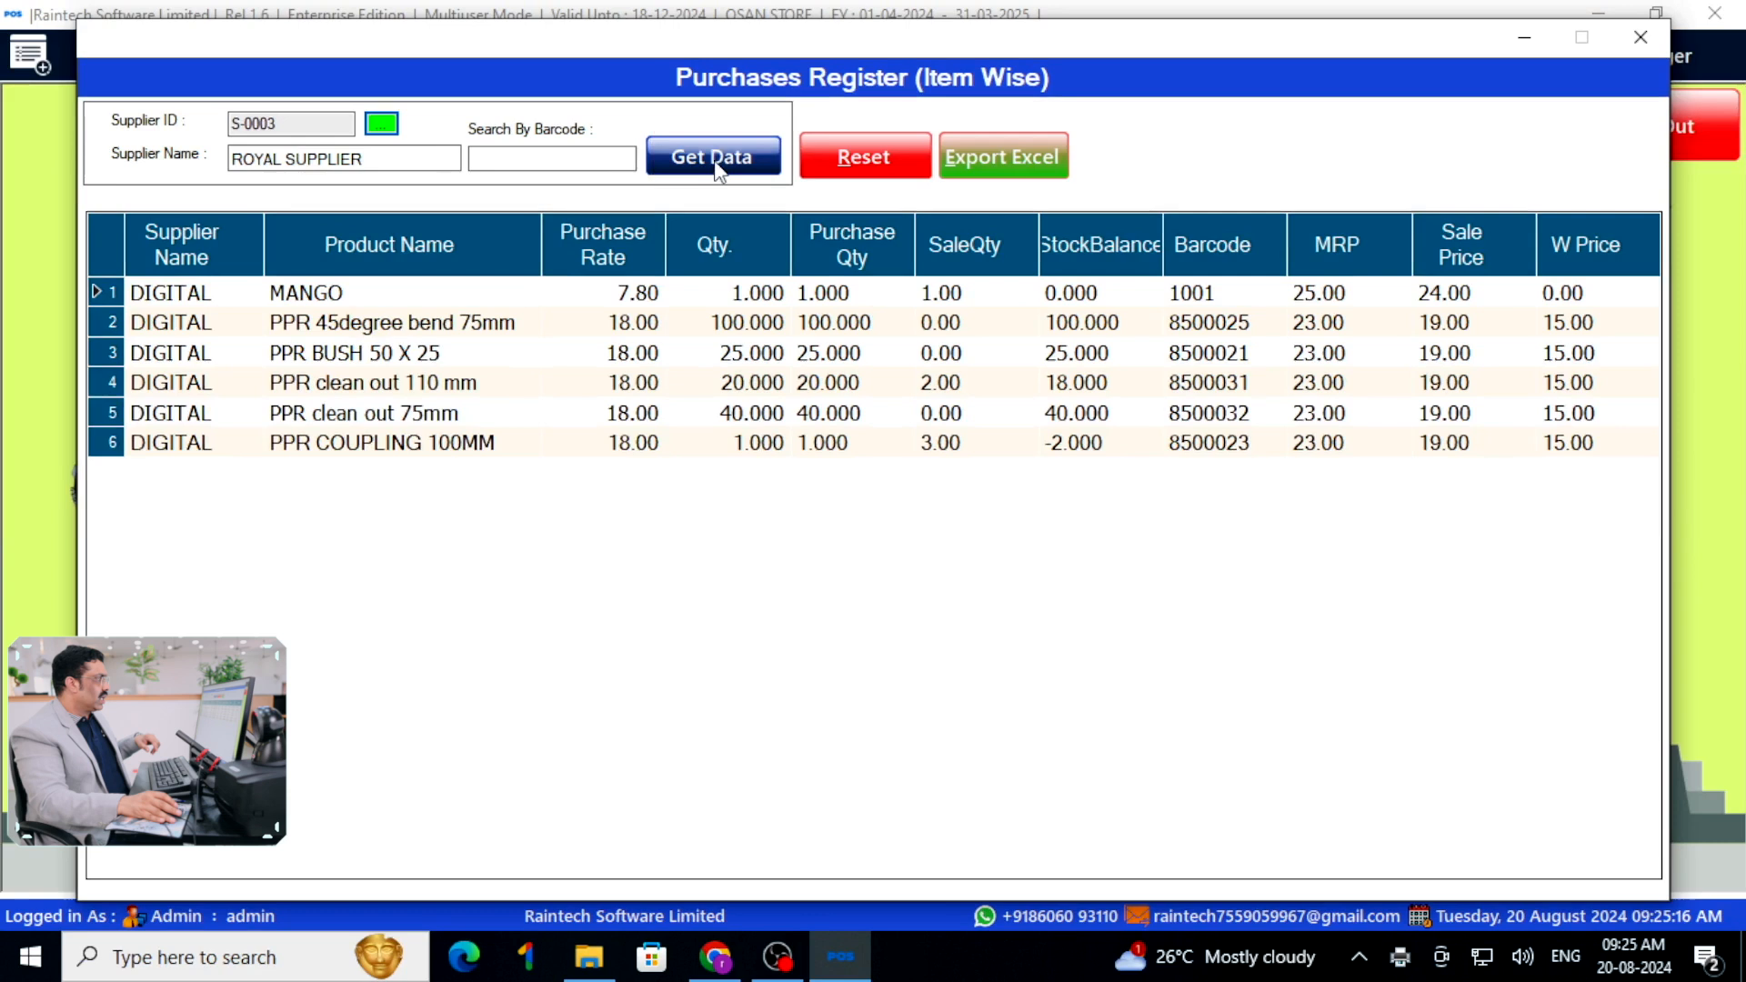
{"action": "left_click", "coordinate": [719, 164]}
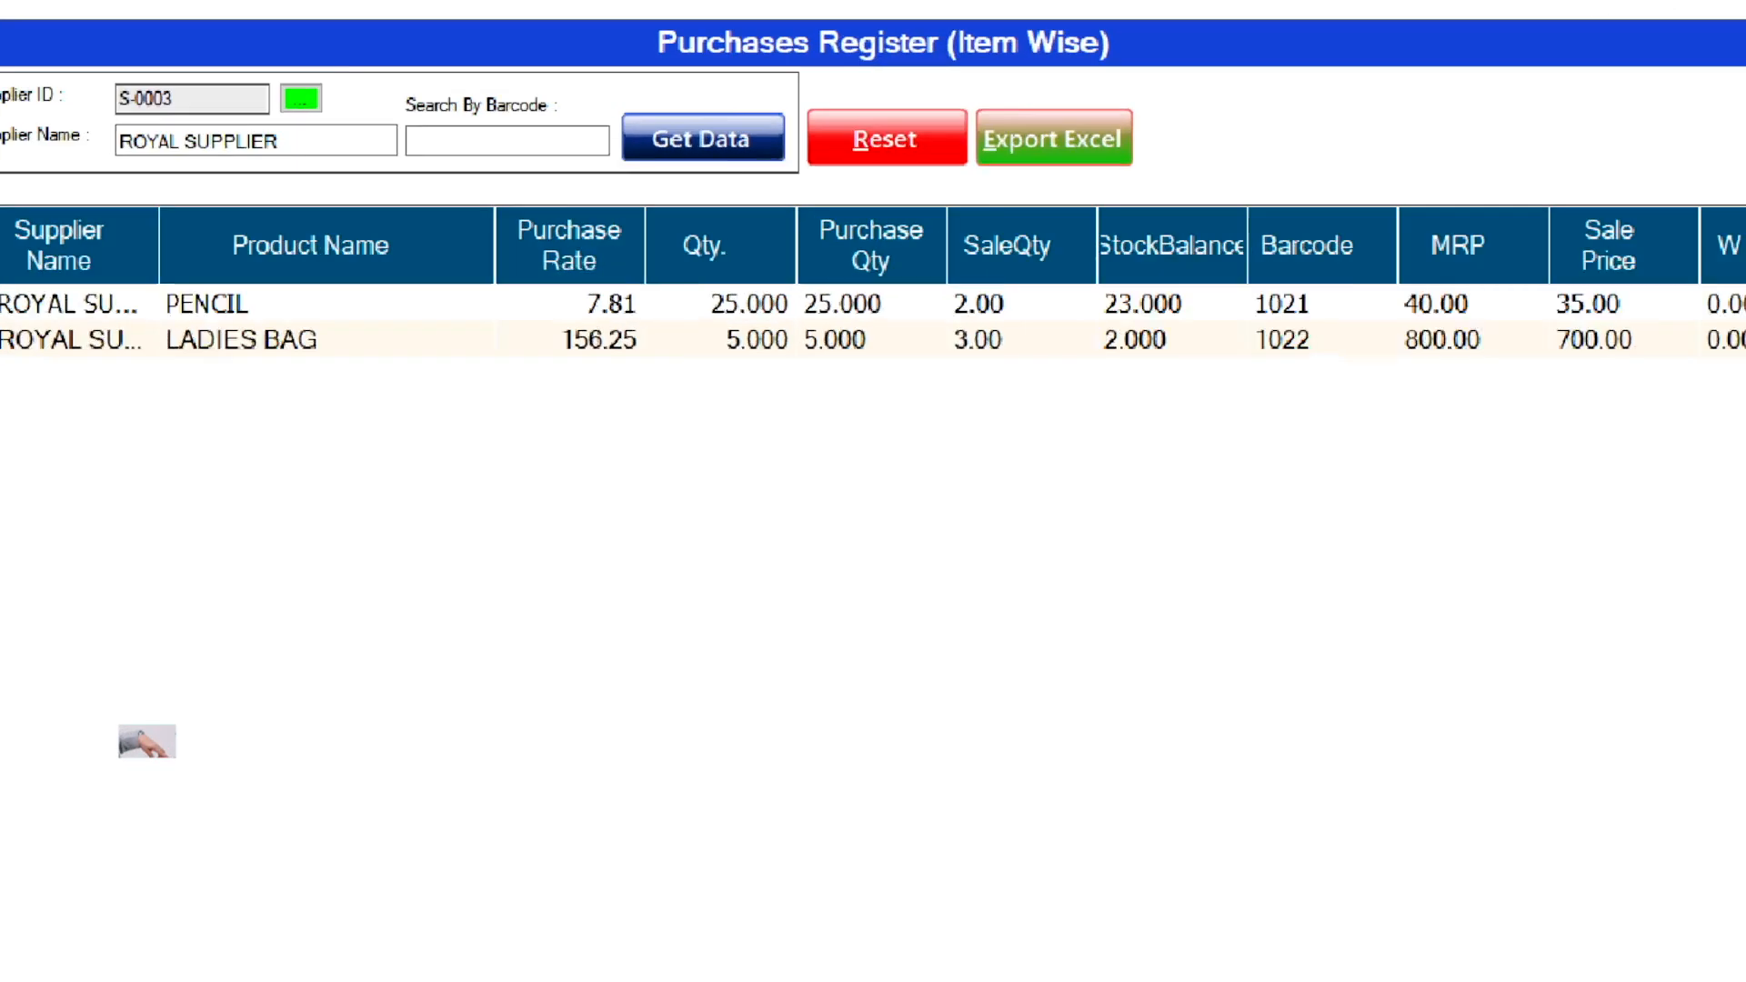
Compare the purchase quantity, sale quantity and stock balance of PENCIL and LADIES BAG in the ROYAL SUPPLIER report.
{"action": "mouse_move", "coordinate": [704, 261]}
{"action": "left_mouse_down"}
{"action": "mouse_move", "coordinate": [850, 462]}
{"action": "mouse_move", "coordinate": [849, 433]}
{"action": "left_mouse_up"}
{"action": "left_click_drag", "start_coordinate": [701, 302], "coordinate": [857, 383]}
{"action": "key", "text": "Escape"}
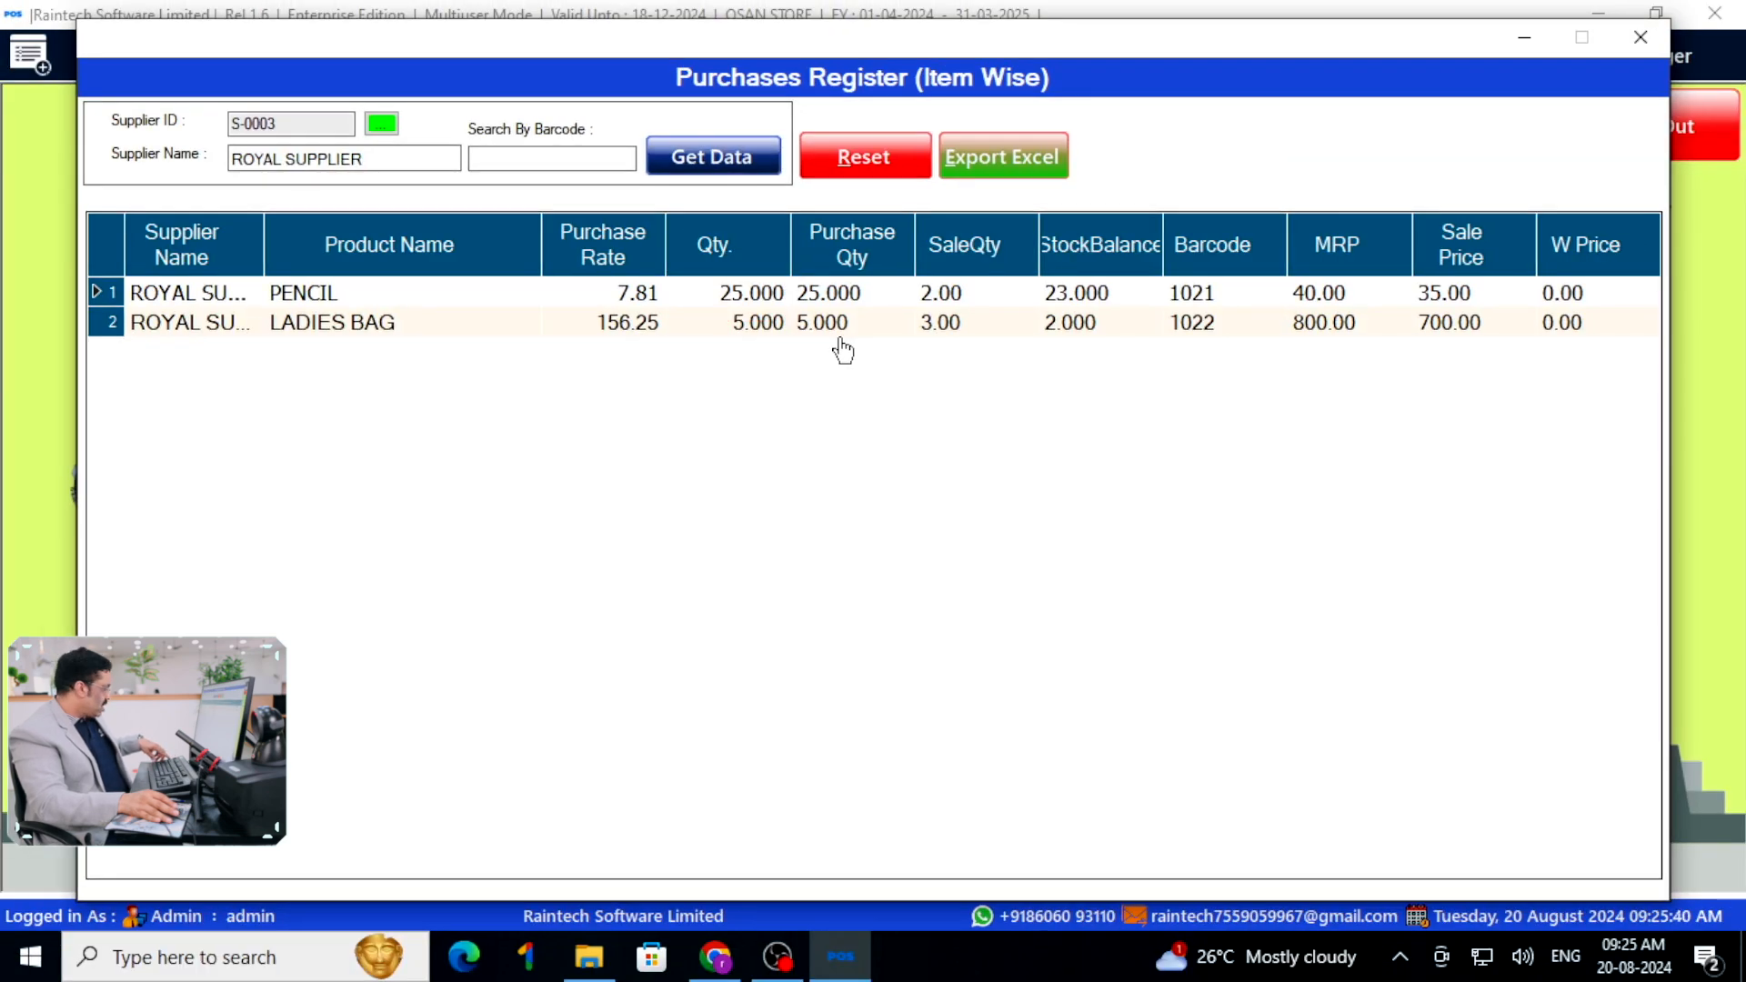
{"action": "key", "text": "ctrl+1"}
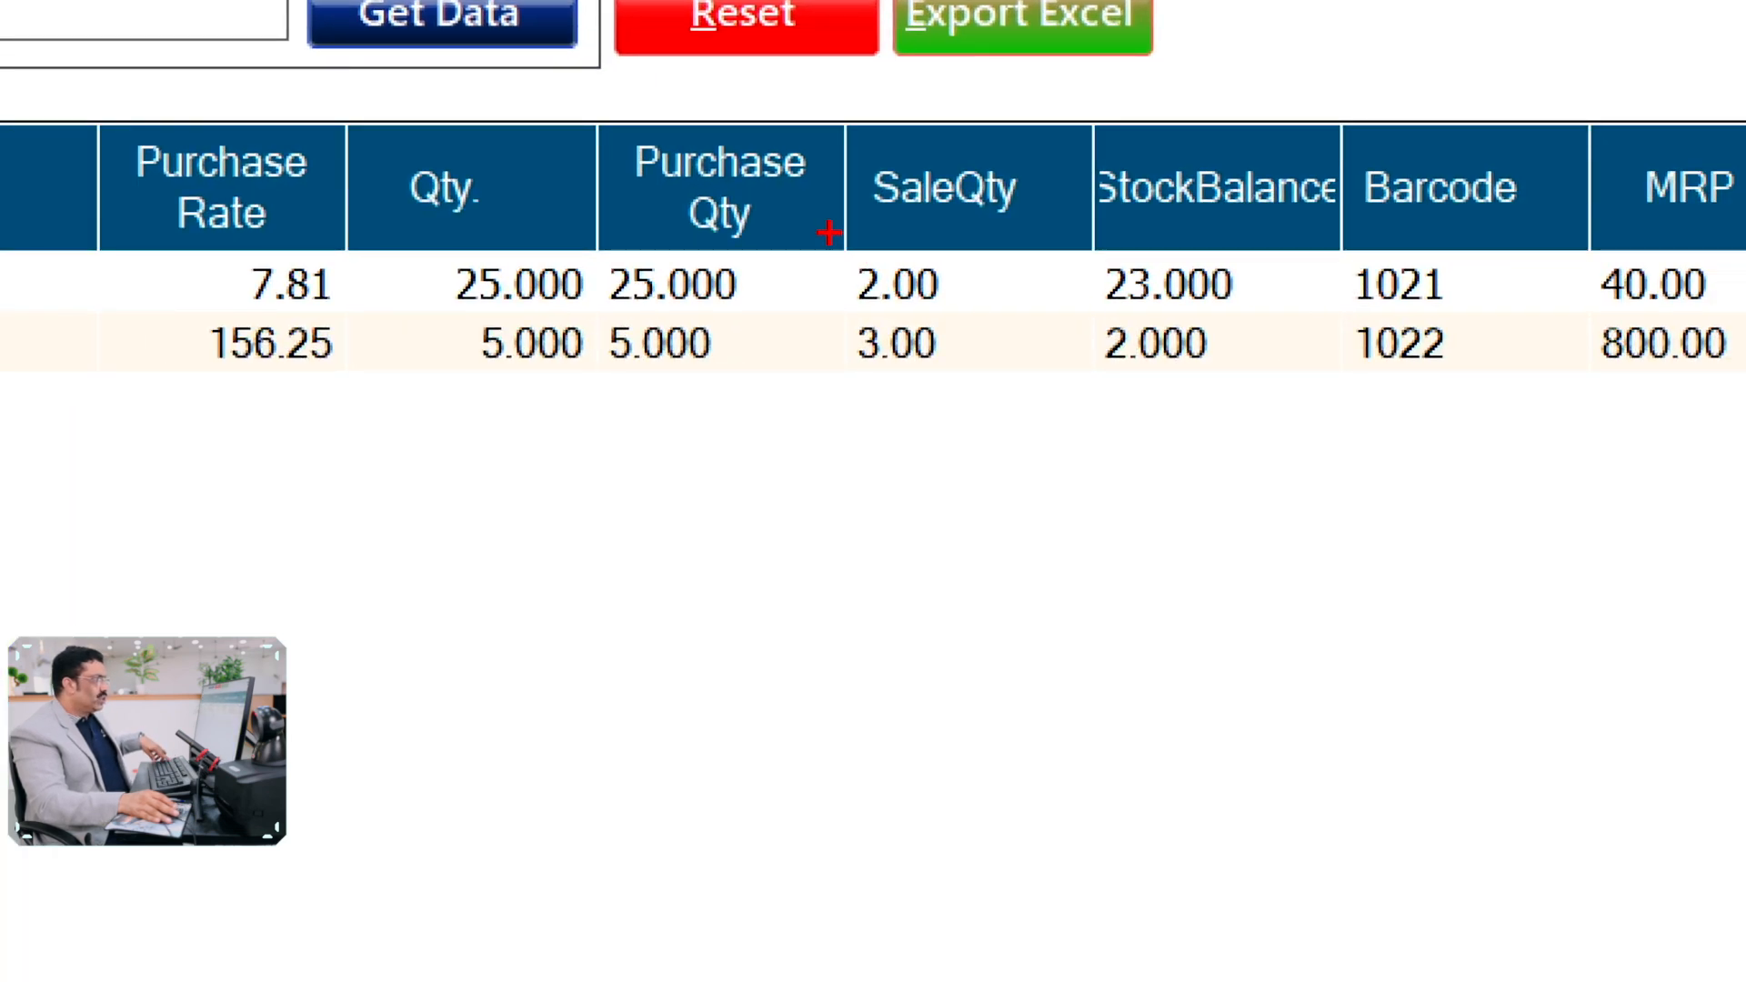
{"action": "left_click_drag", "start_coordinate": [829, 233], "coordinate": [959, 309]}
{"action": "left_click_drag", "start_coordinate": [898, 364], "coordinate": [939, 377]}
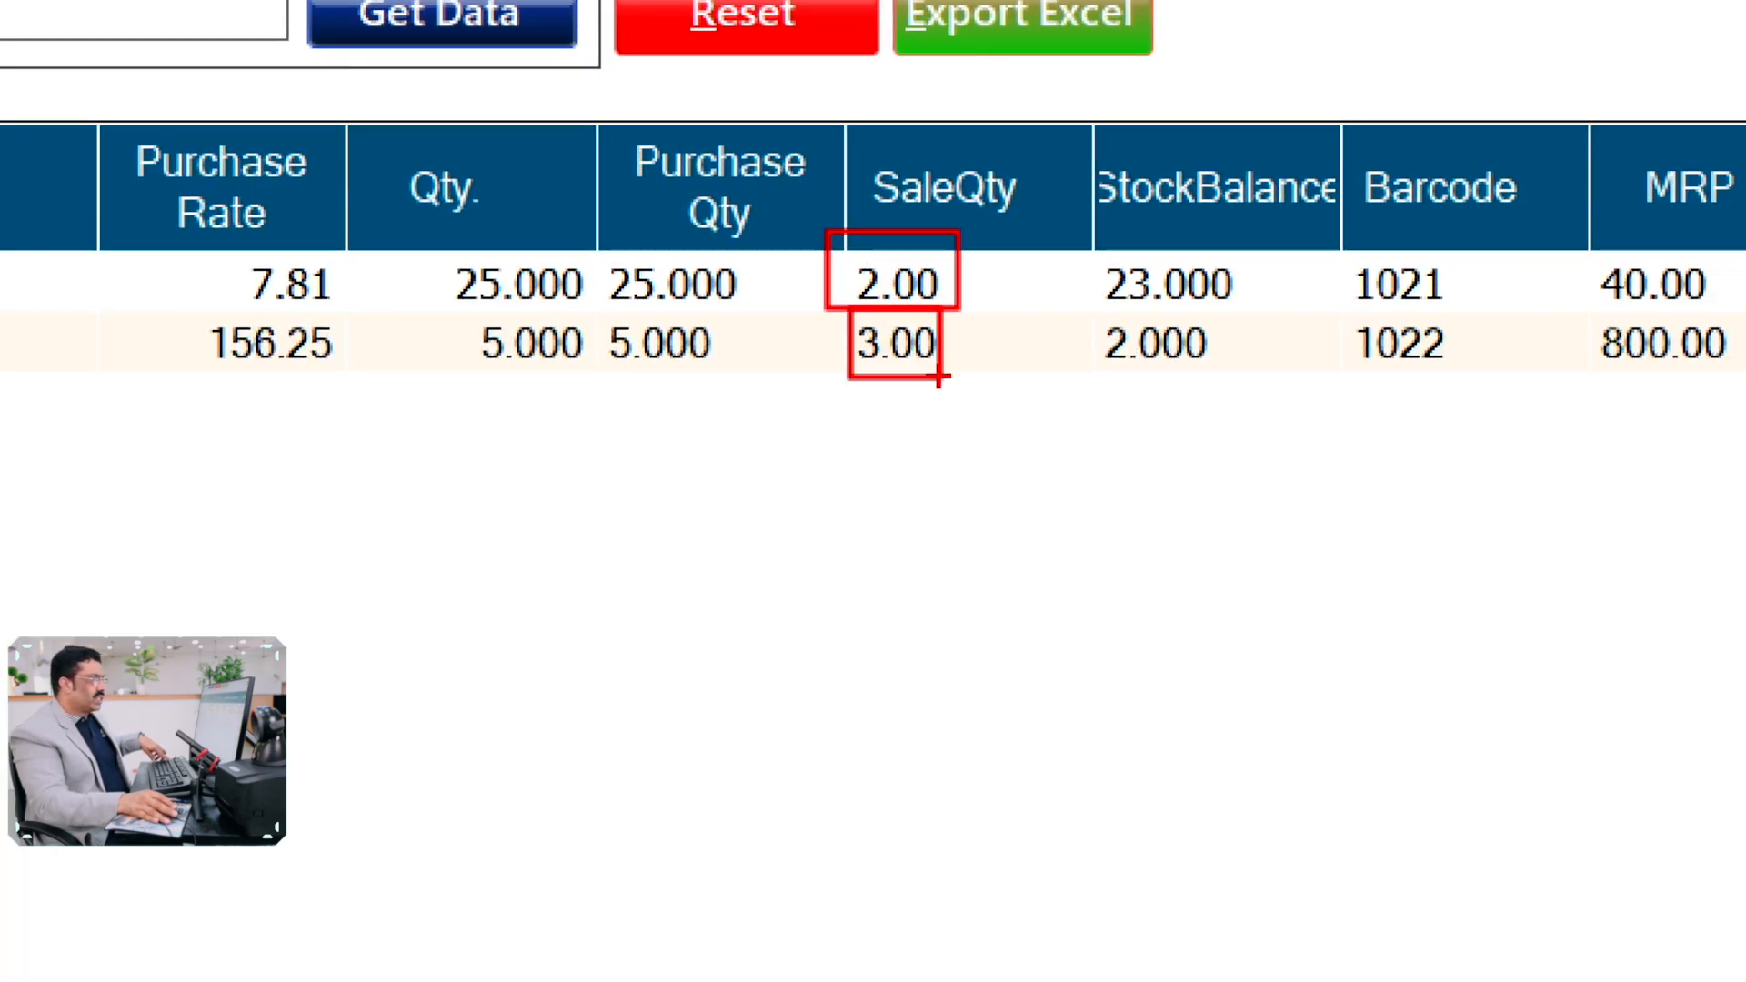
{"action": "left_click_drag", "start_coordinate": [445, 255], "coordinate": [595, 315]}
{"action": "key", "text": "Escape"}
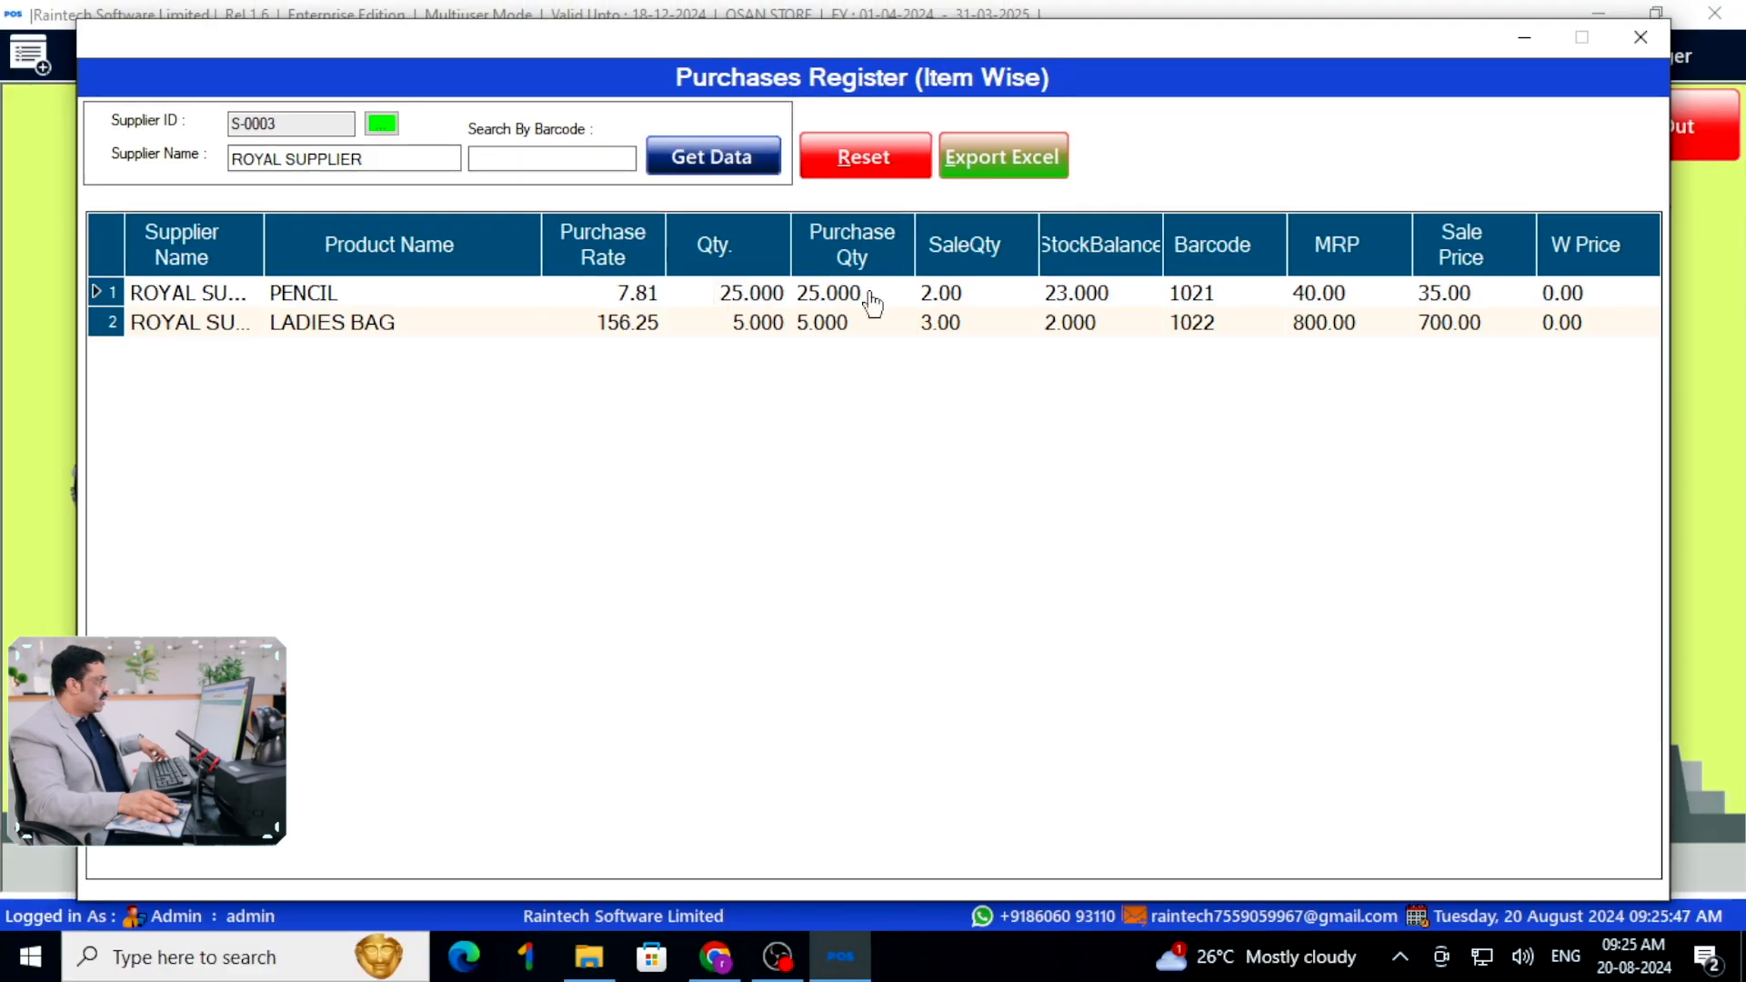
{"action": "key", "text": "ctrl+1"}
{"action": "left_click", "coordinate": [974, 292]}
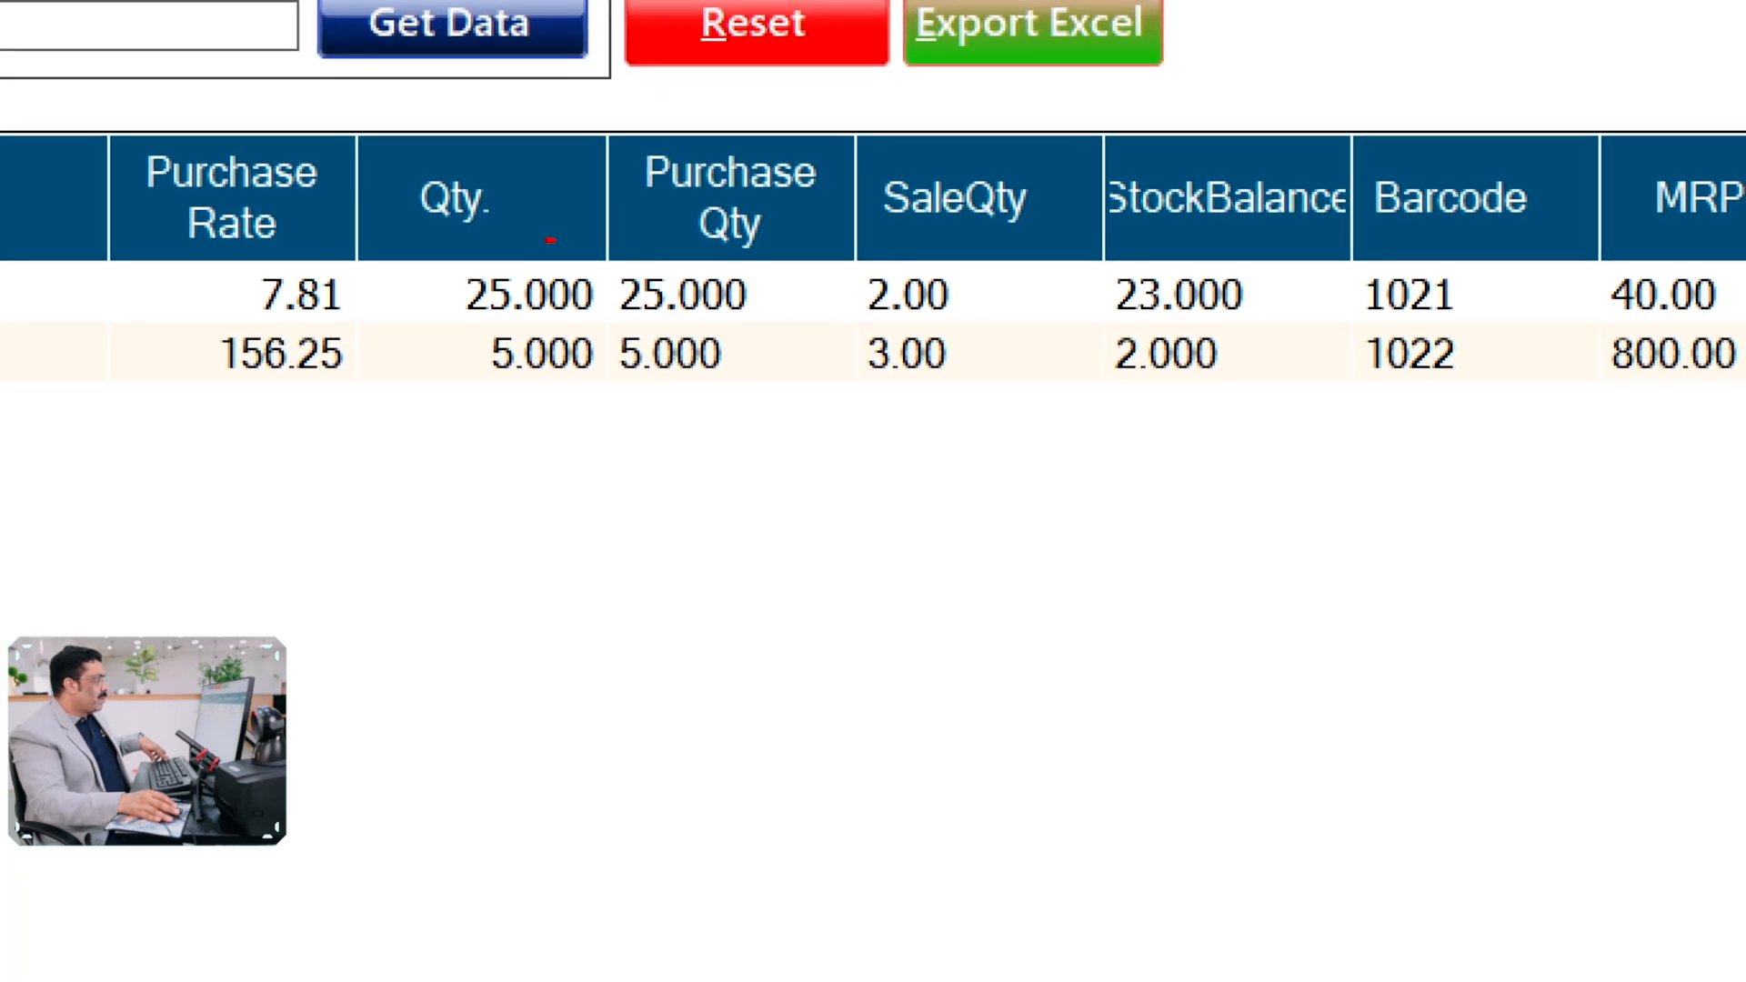
{"action": "left_click_drag", "start_coordinate": [419, 255], "coordinate": [591, 316]}
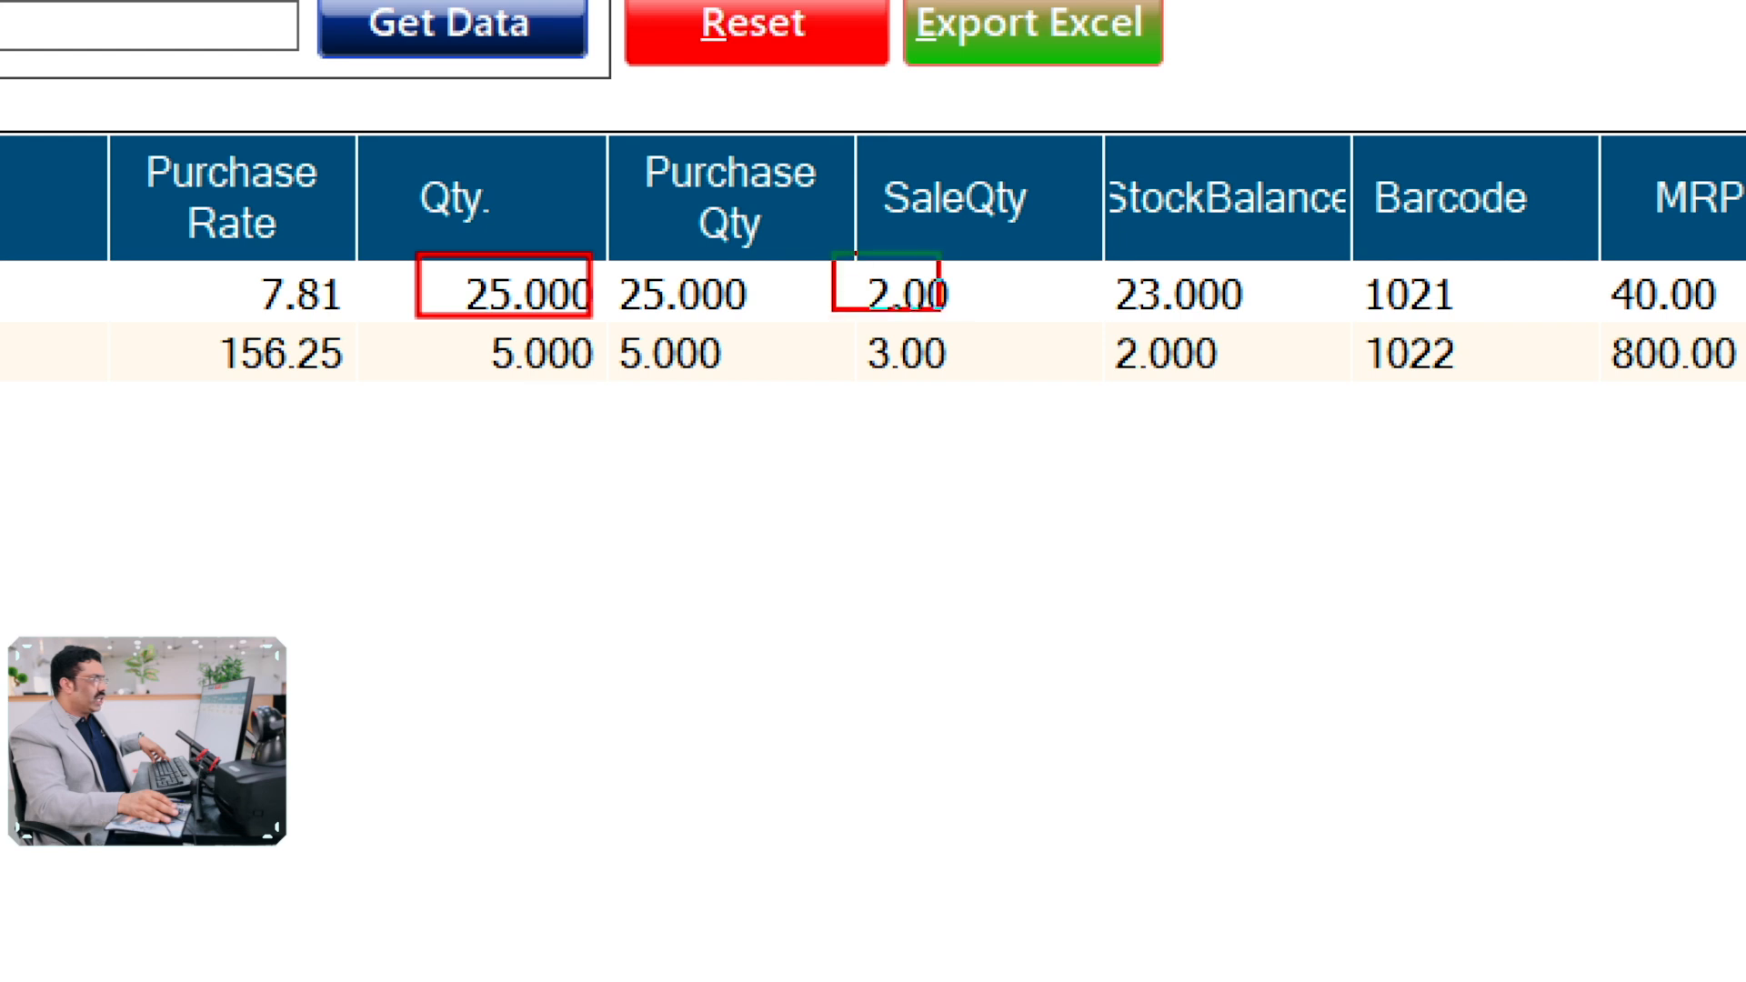
{"action": "left_click_drag", "start_coordinate": [939, 310], "coordinate": [1015, 319]}
{"action": "left_click_drag", "start_coordinate": [1162, 292], "coordinate": [1254, 327]}
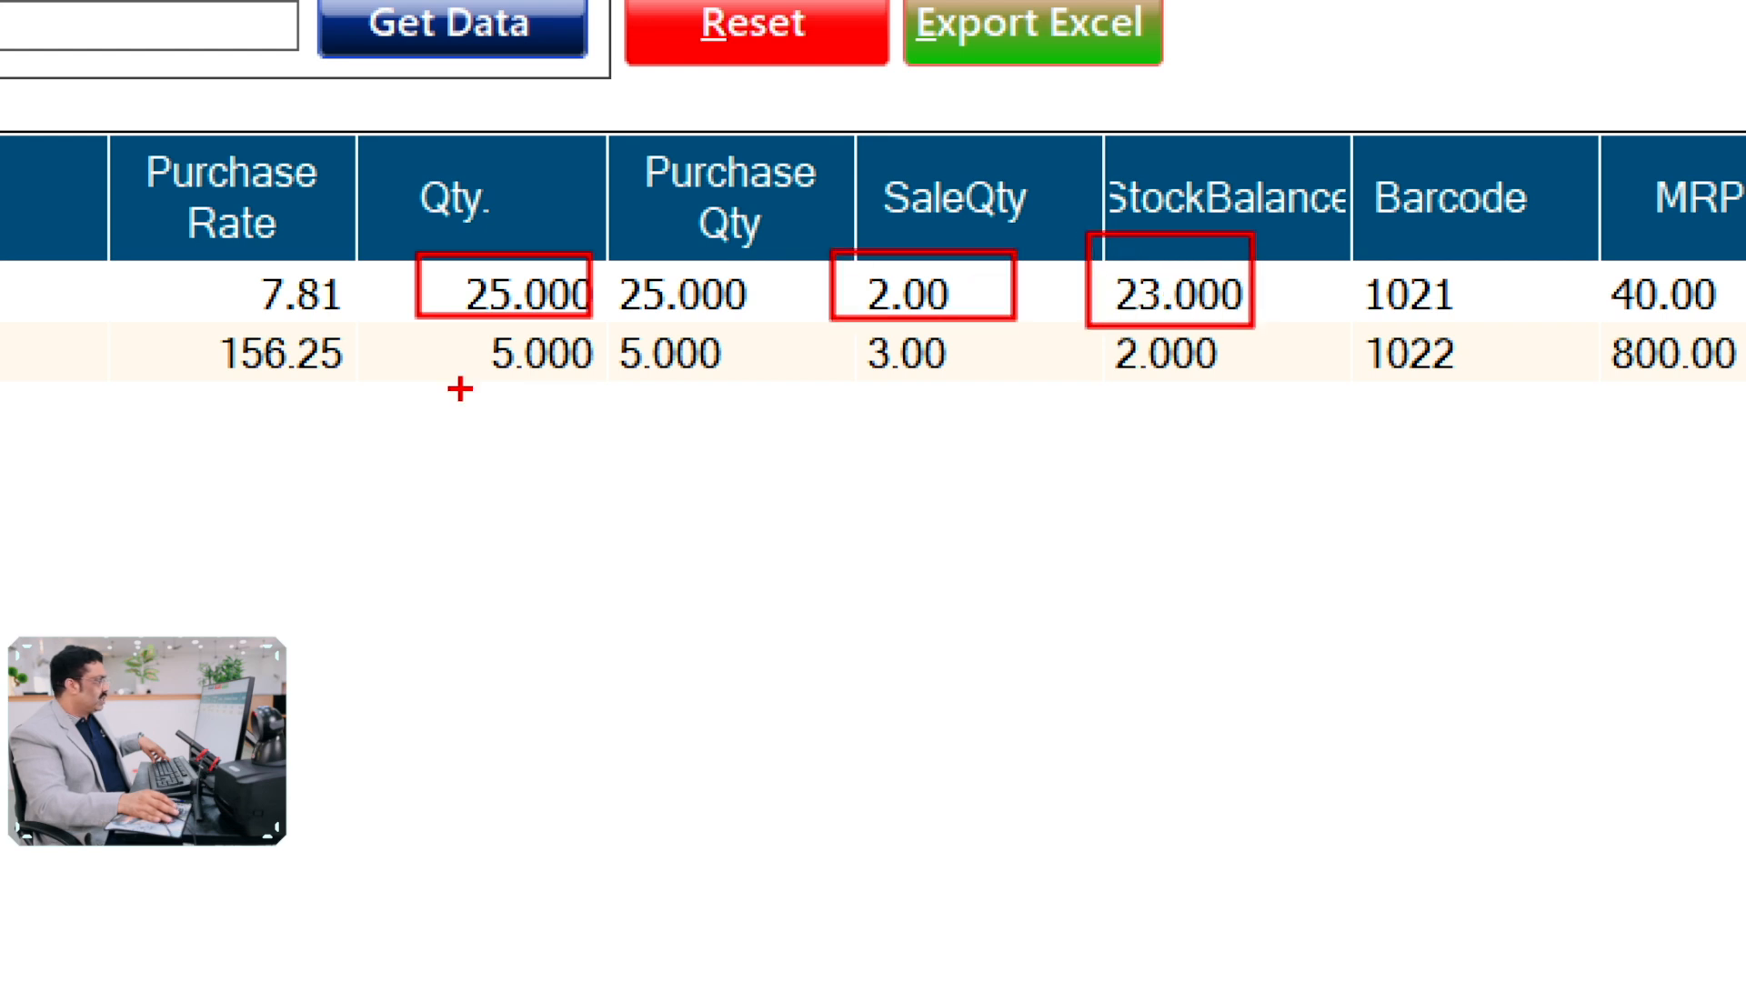
{"action": "left_click_drag", "start_coordinate": [551, 371], "coordinate": [606, 401]}
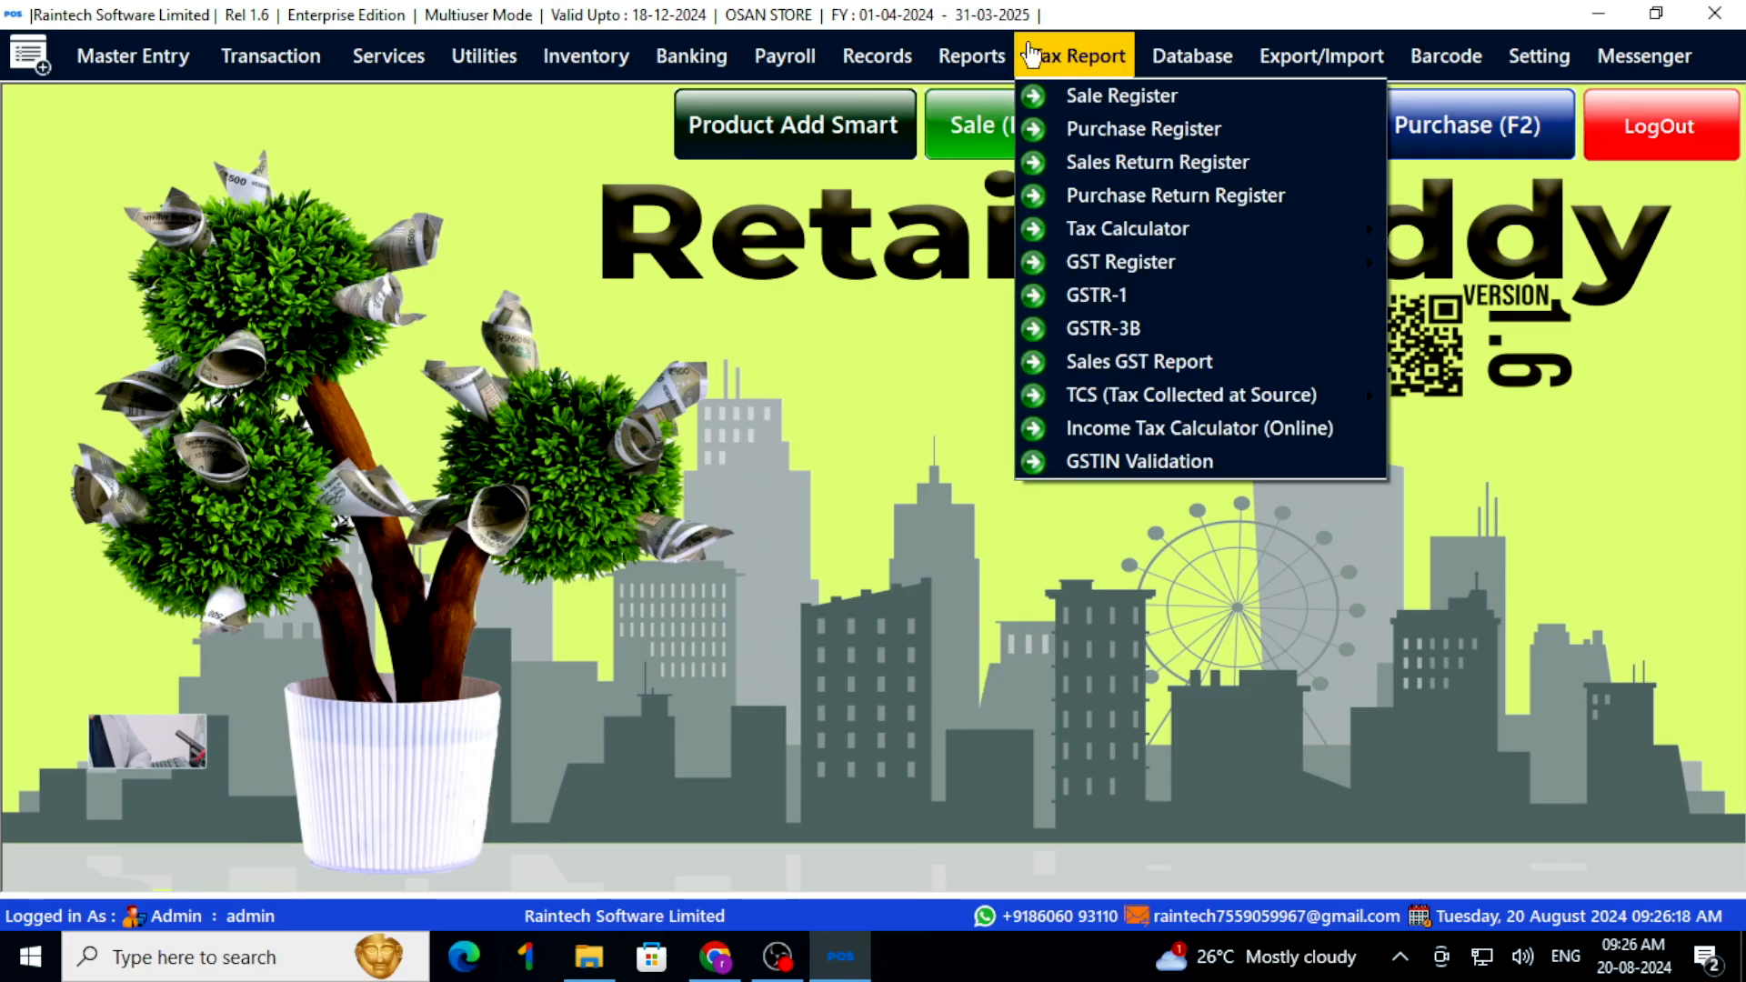
Open the Purchase Stock report, choose DIGITAL as the supplier and load its item-wise purchase, sale and stock data.
{"action": "mouse_move", "coordinate": [943, 71]}
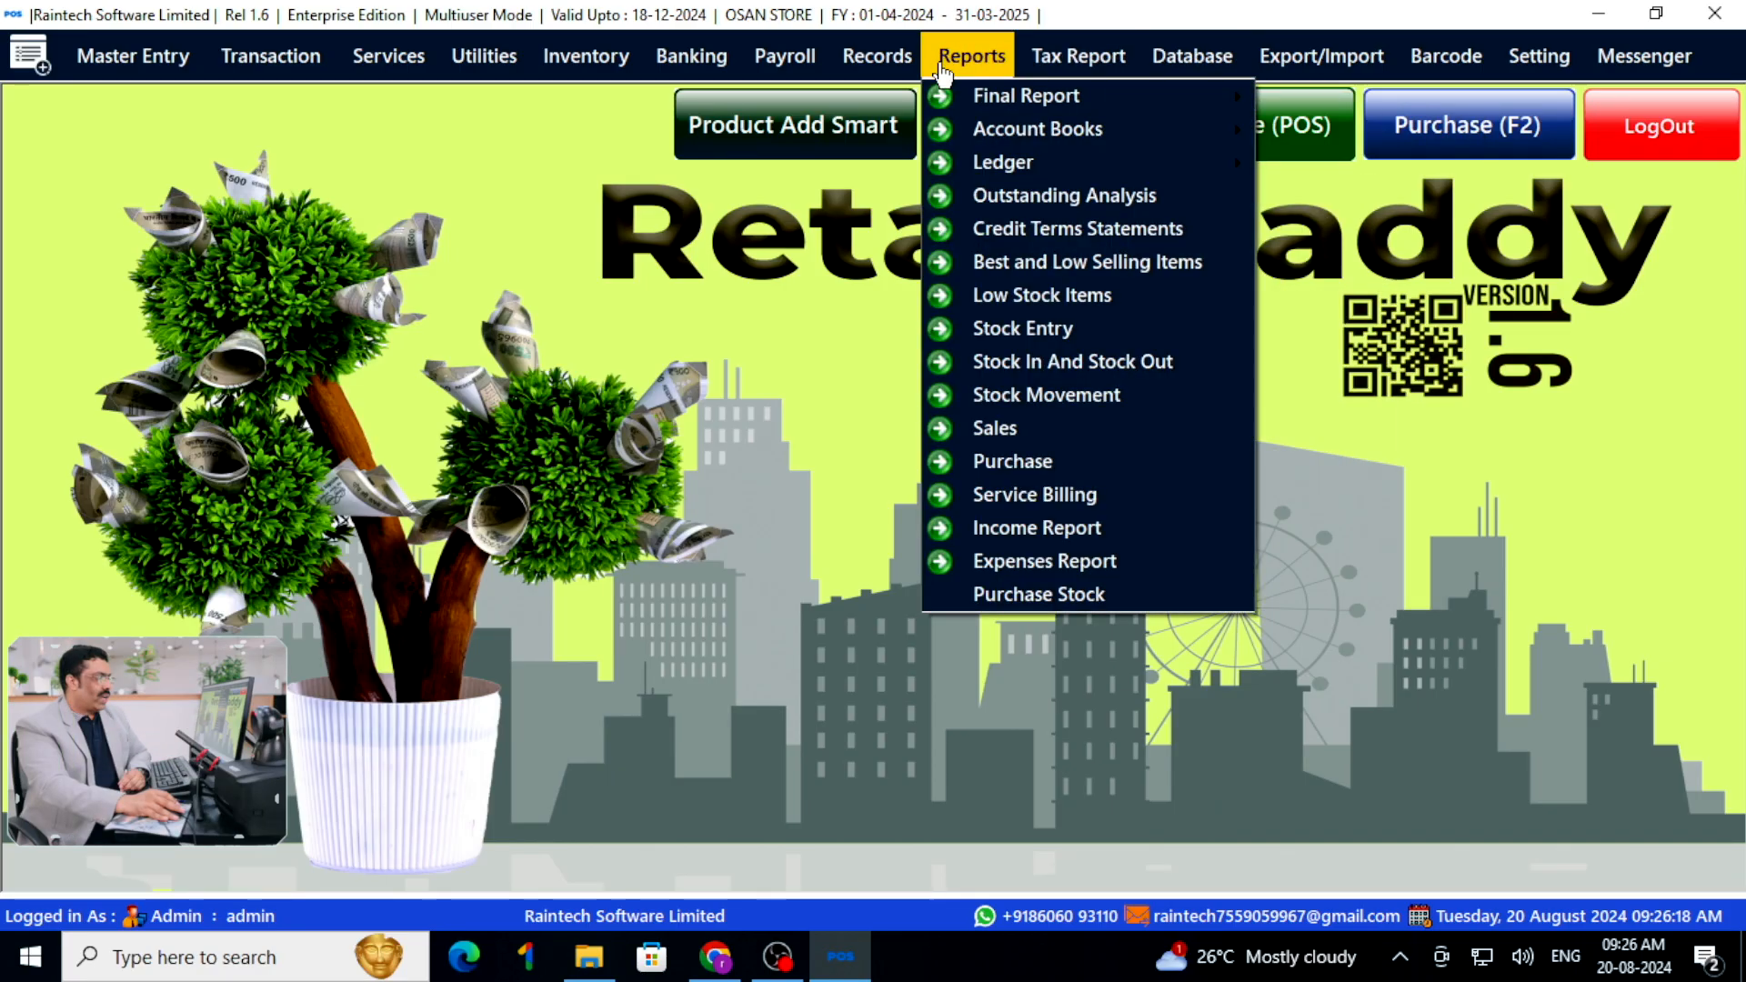
{"action": "left_click", "coordinate": [989, 594]}
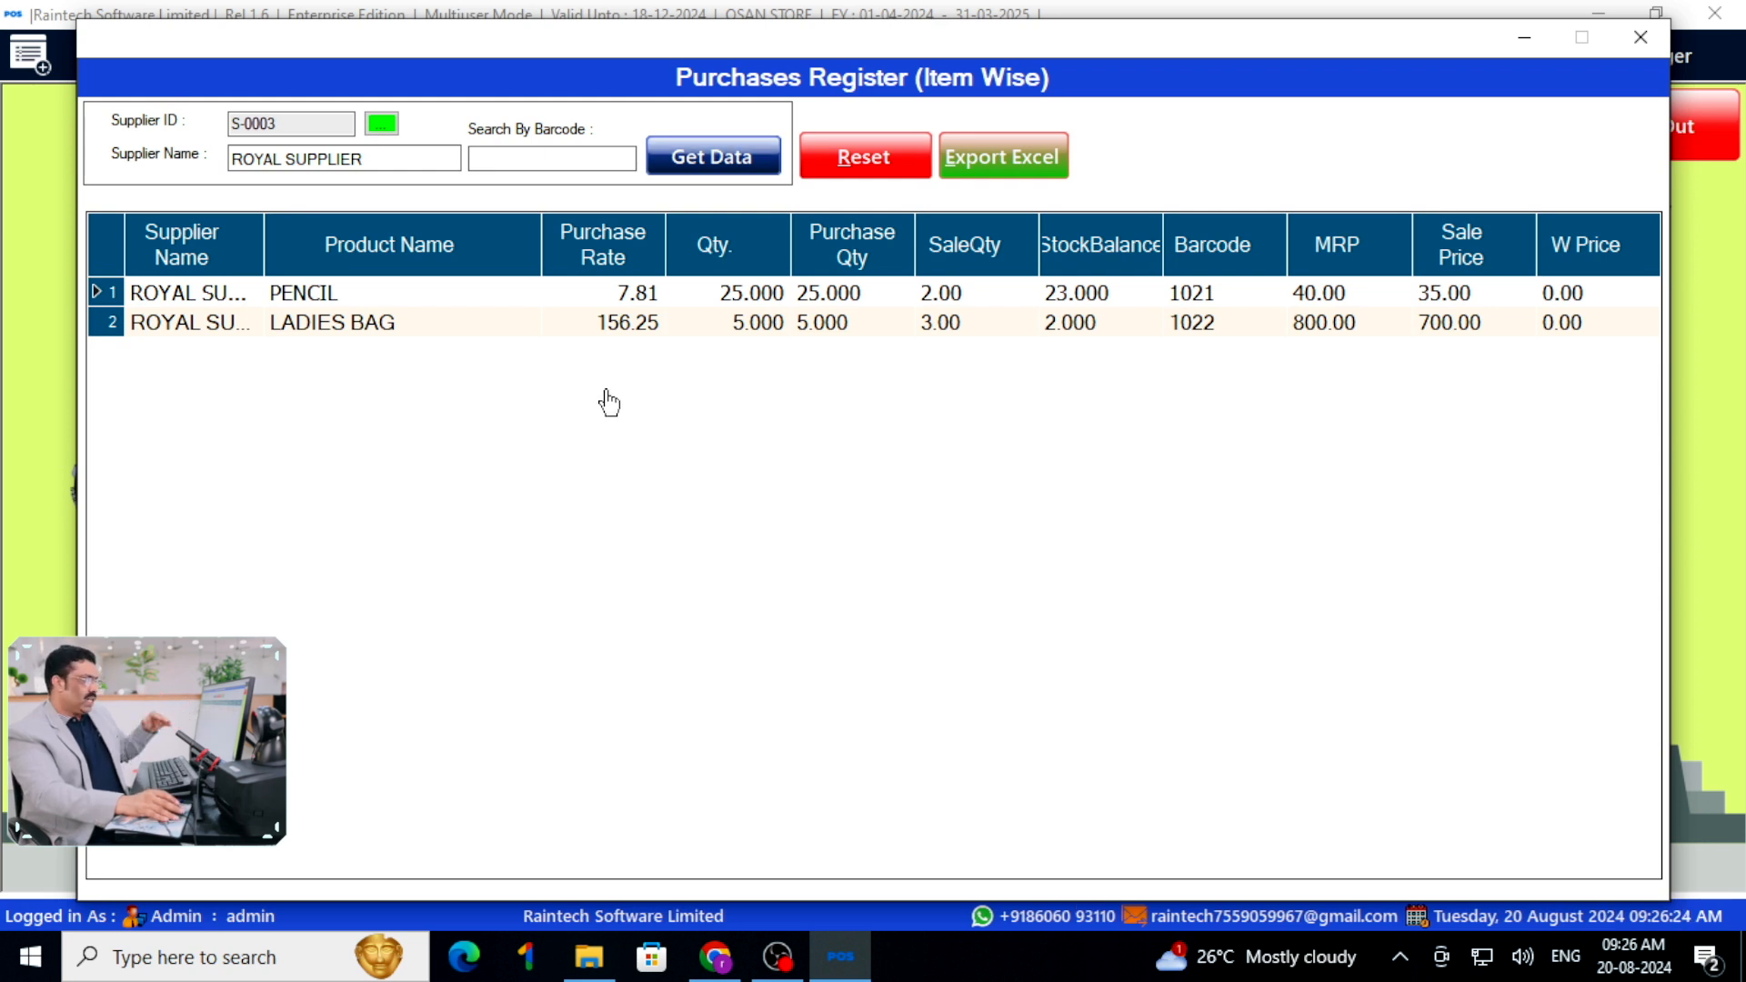
{"action": "left_click", "coordinate": [381, 124]}
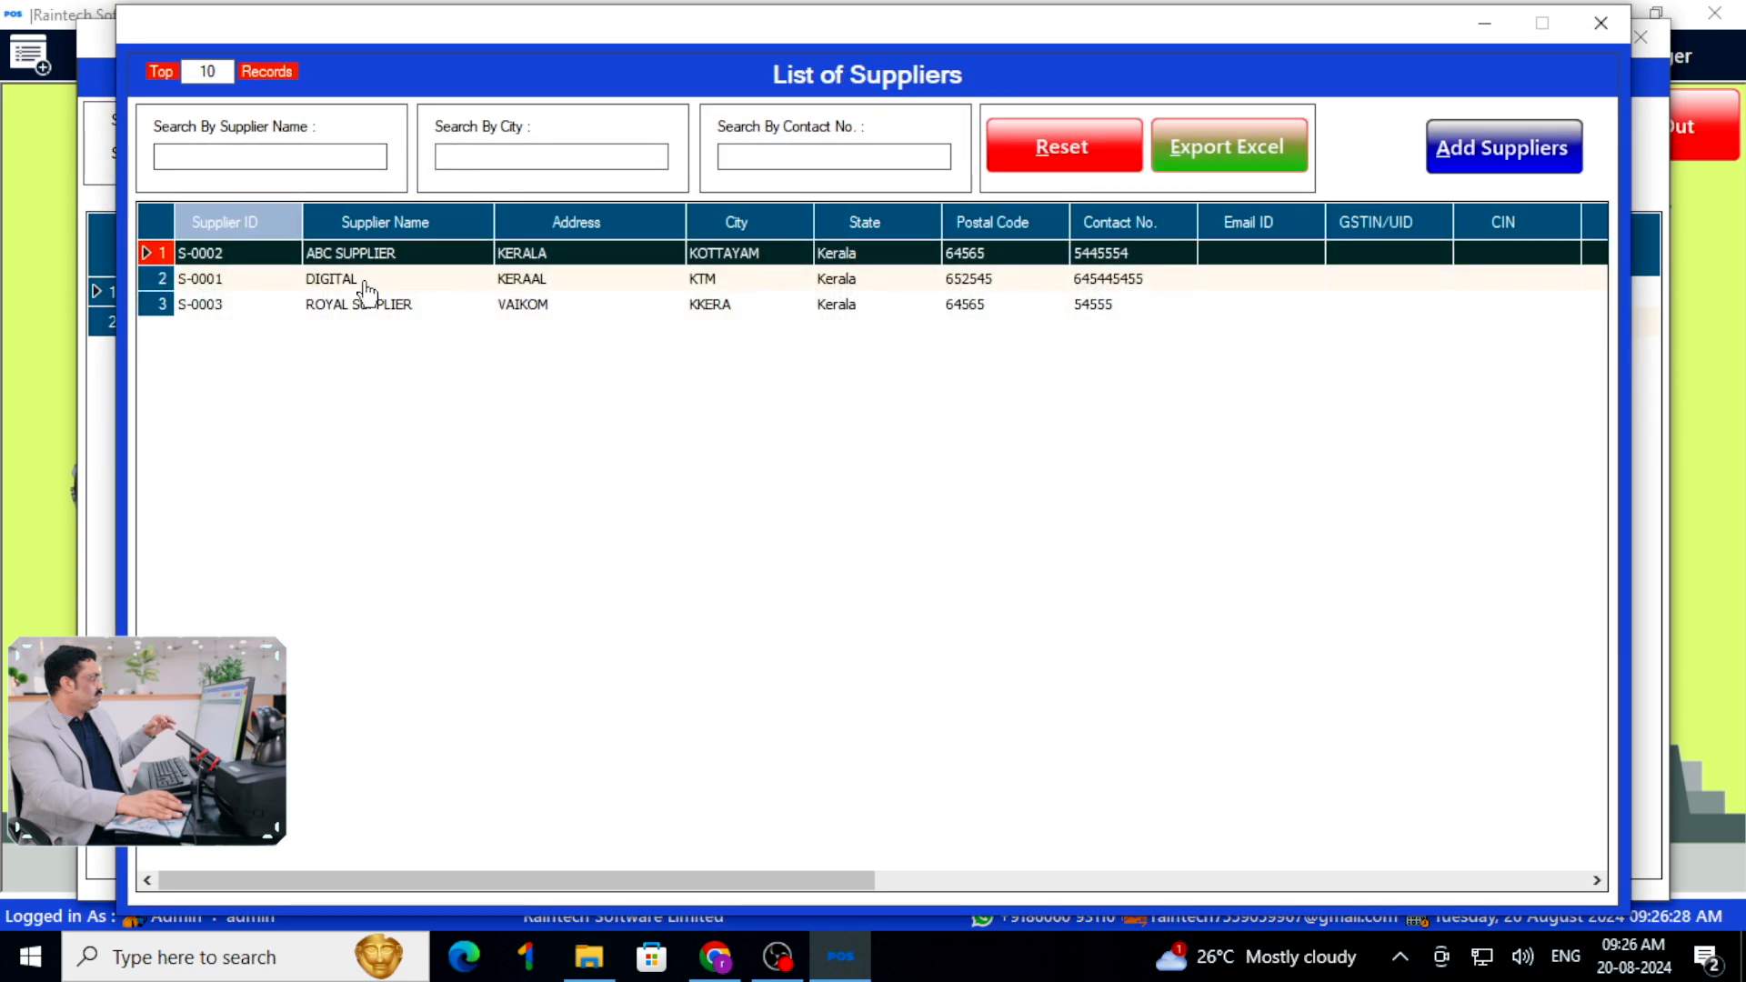
{"action": "double_click", "coordinate": [367, 291]}
{"action": "left_click", "coordinate": [713, 159]}
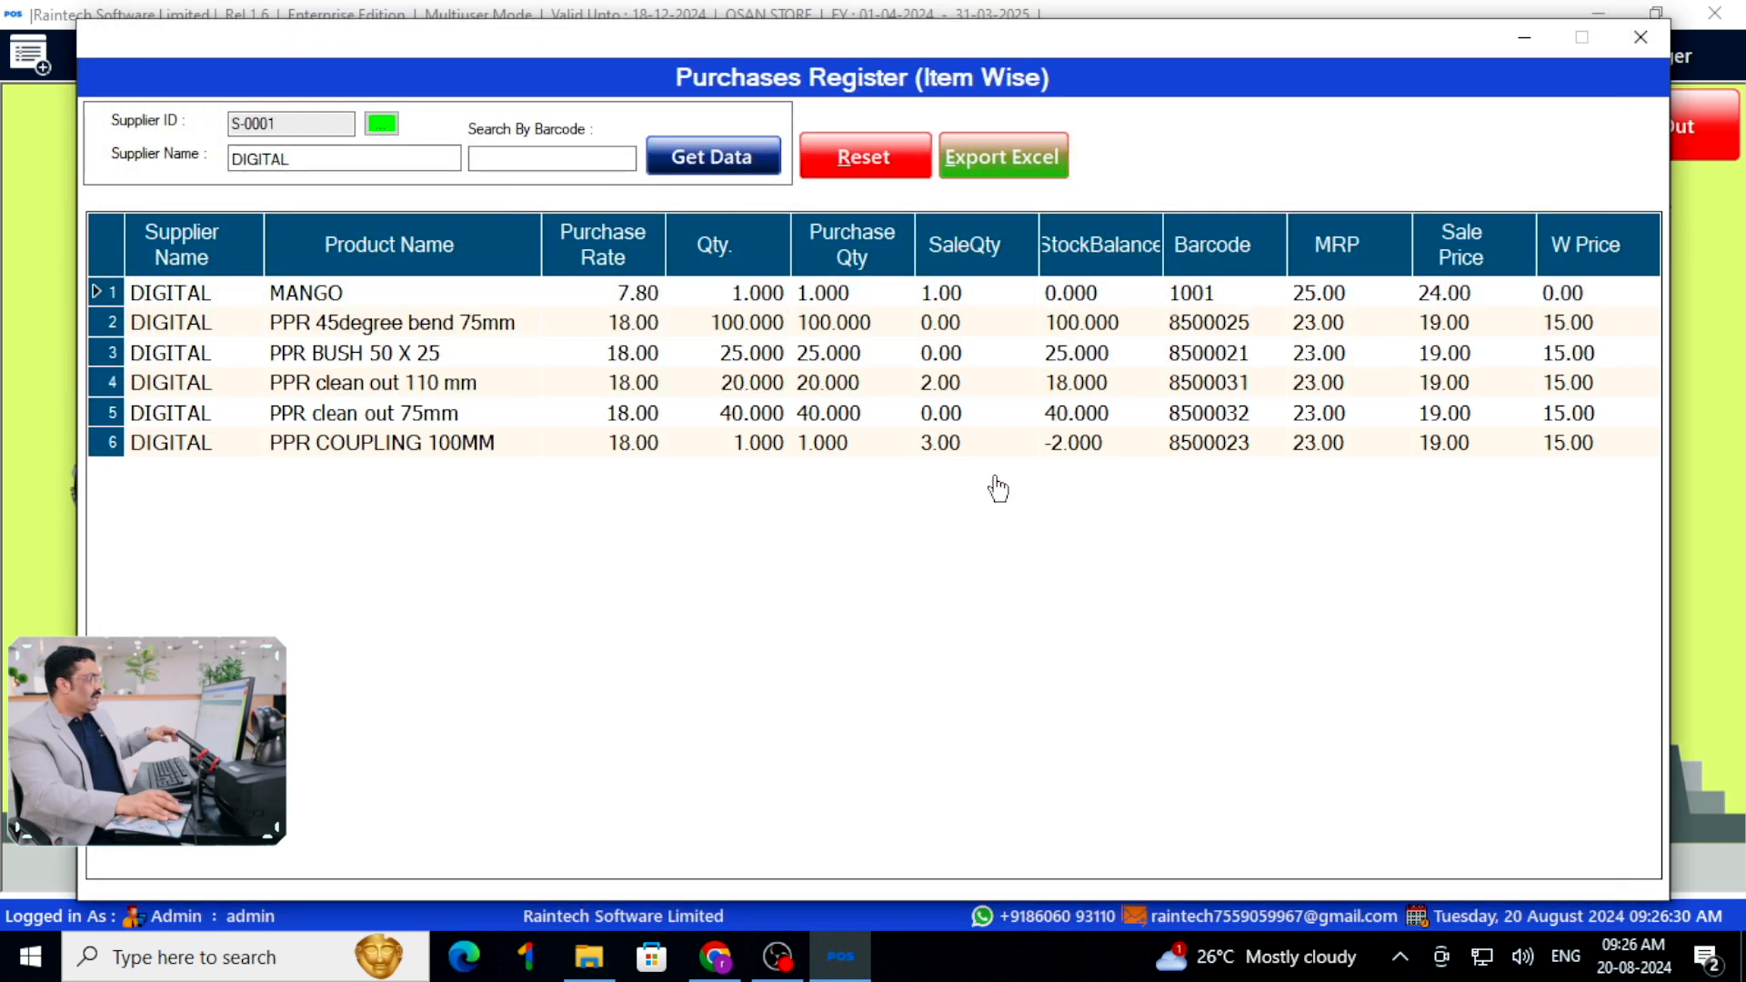